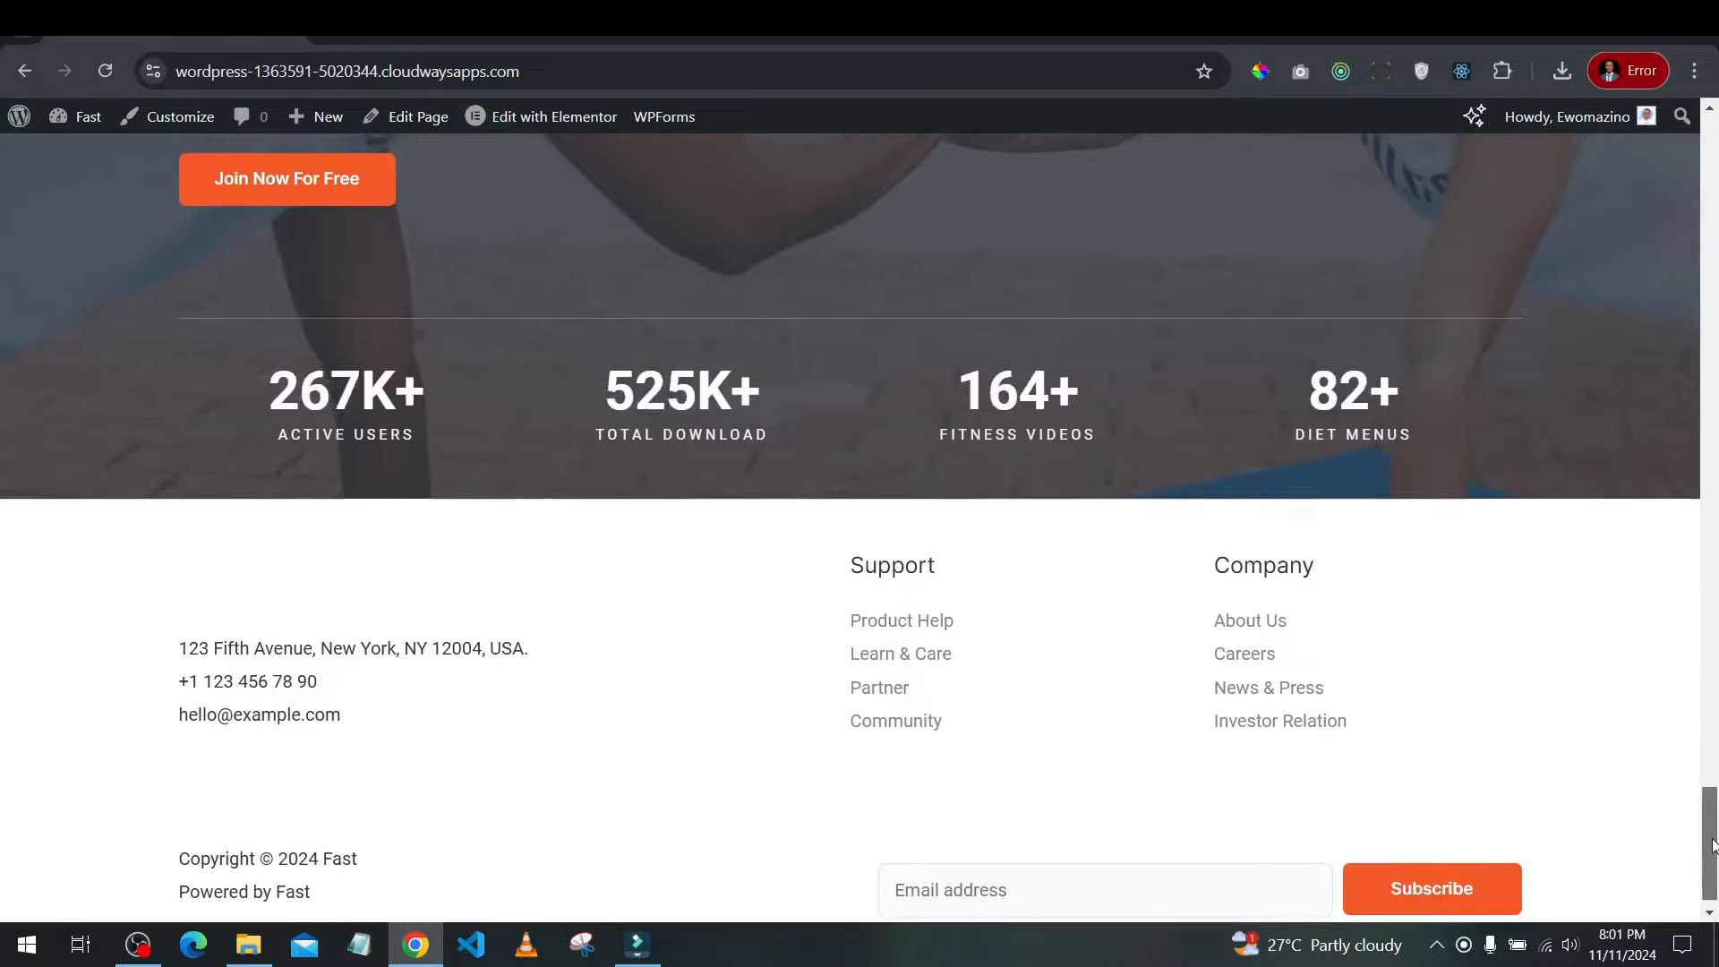
Step: Scroll back up the Gobios fitness homepage, then switch to the YouTube Studio dashboard tab
left_click_drag(1710, 836, 1710, 160)
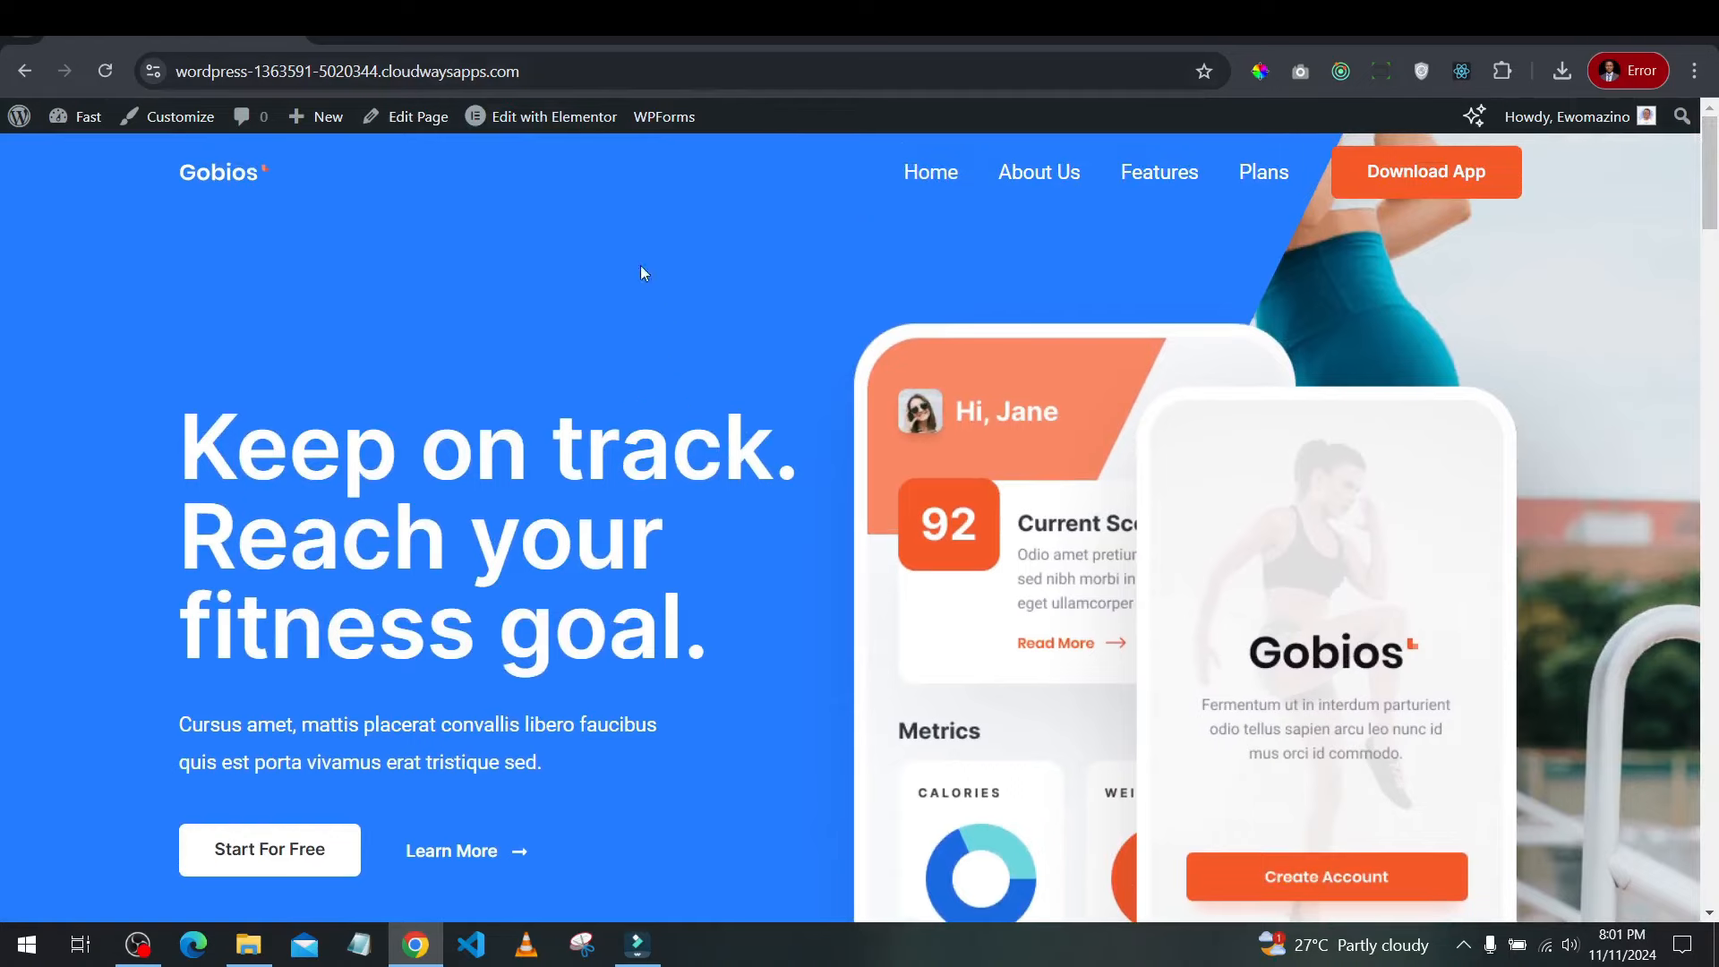
left_click(434, 22)
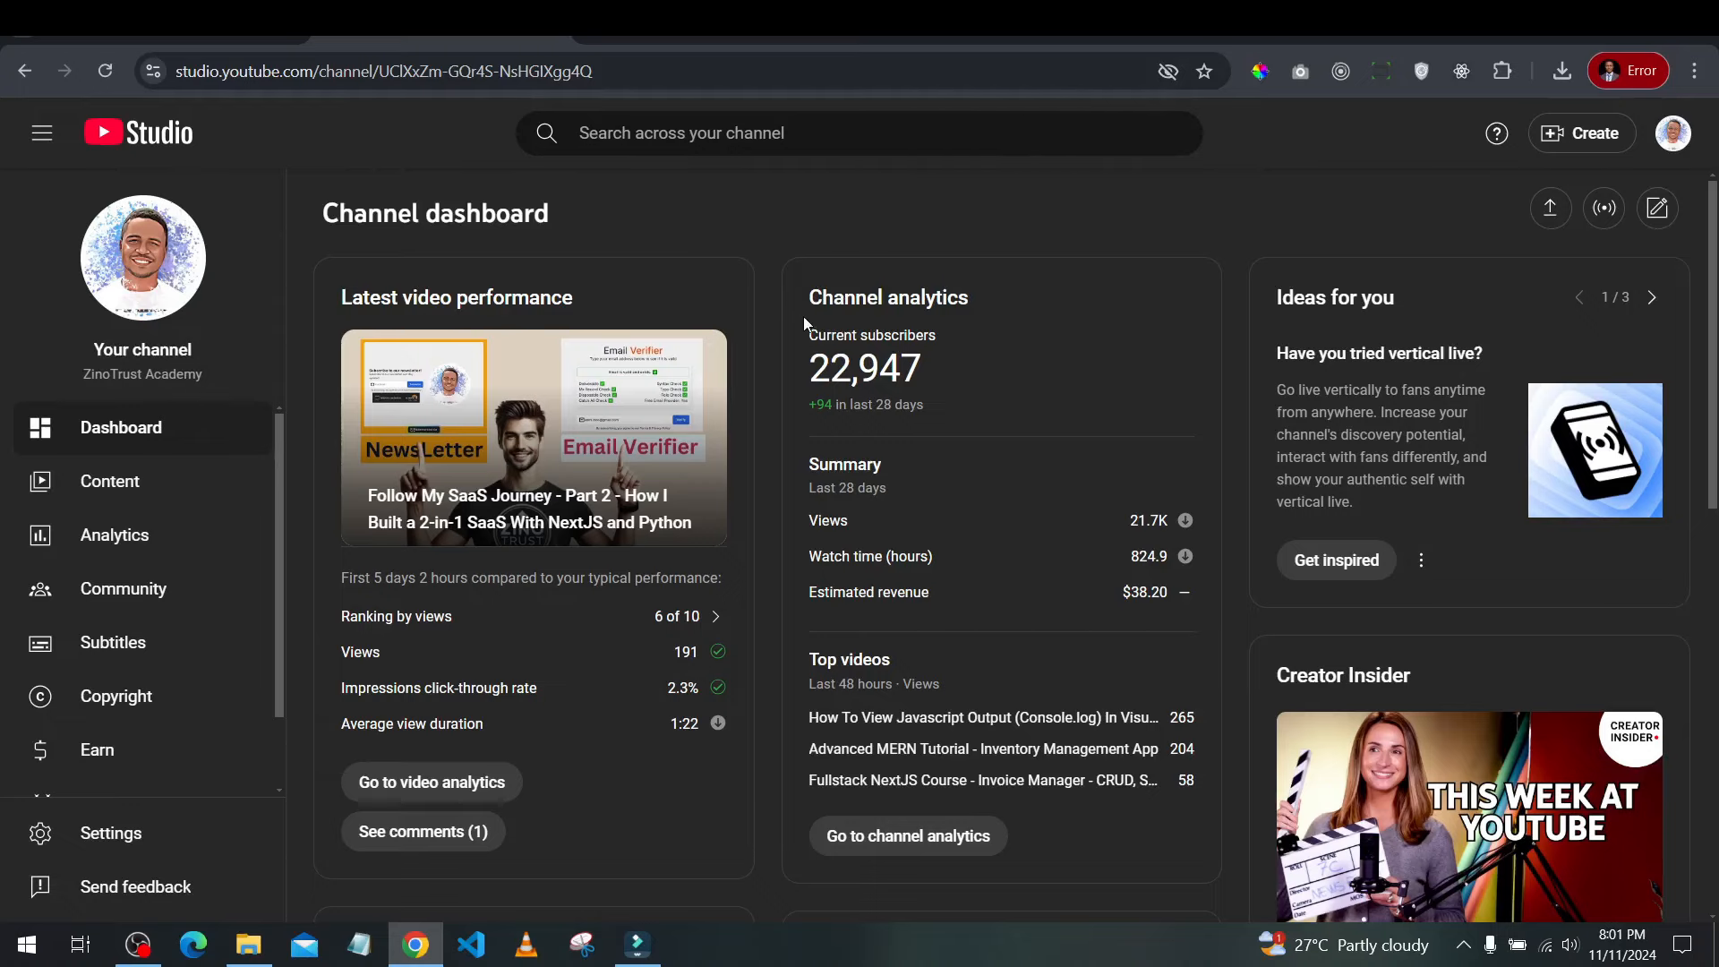
Step: Switch from YouTube Studio to the ZinoTrust Web Development Courses tab
left_click(181, 36)
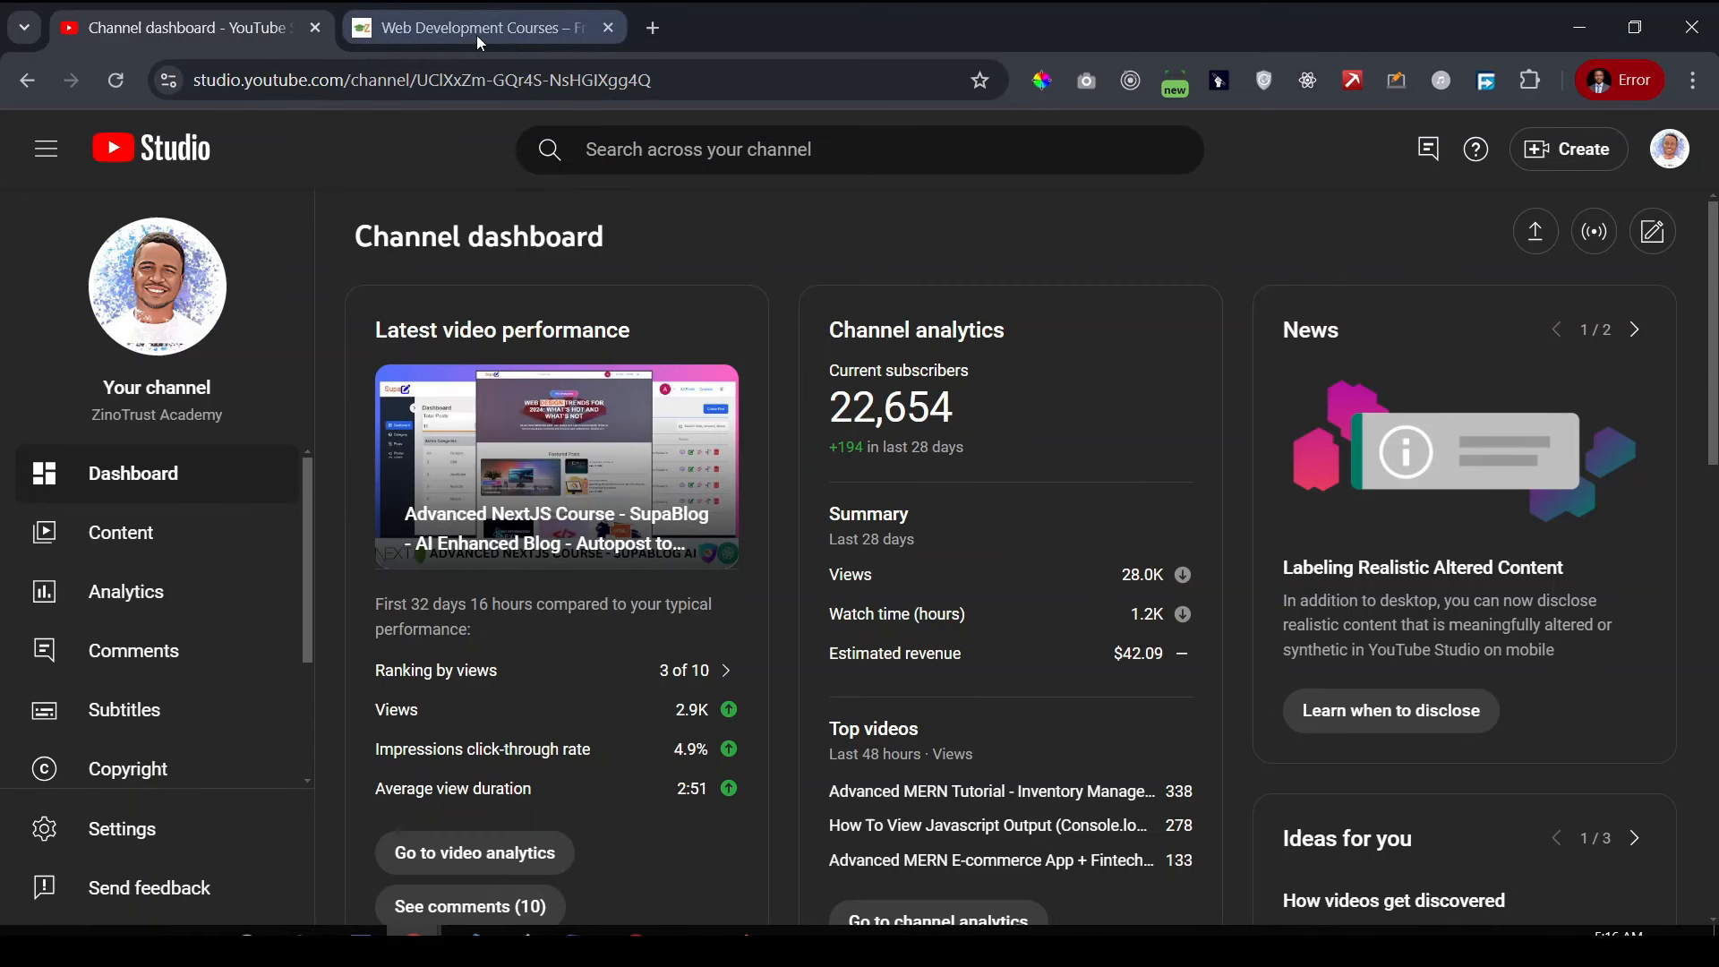
left_click(479, 38)
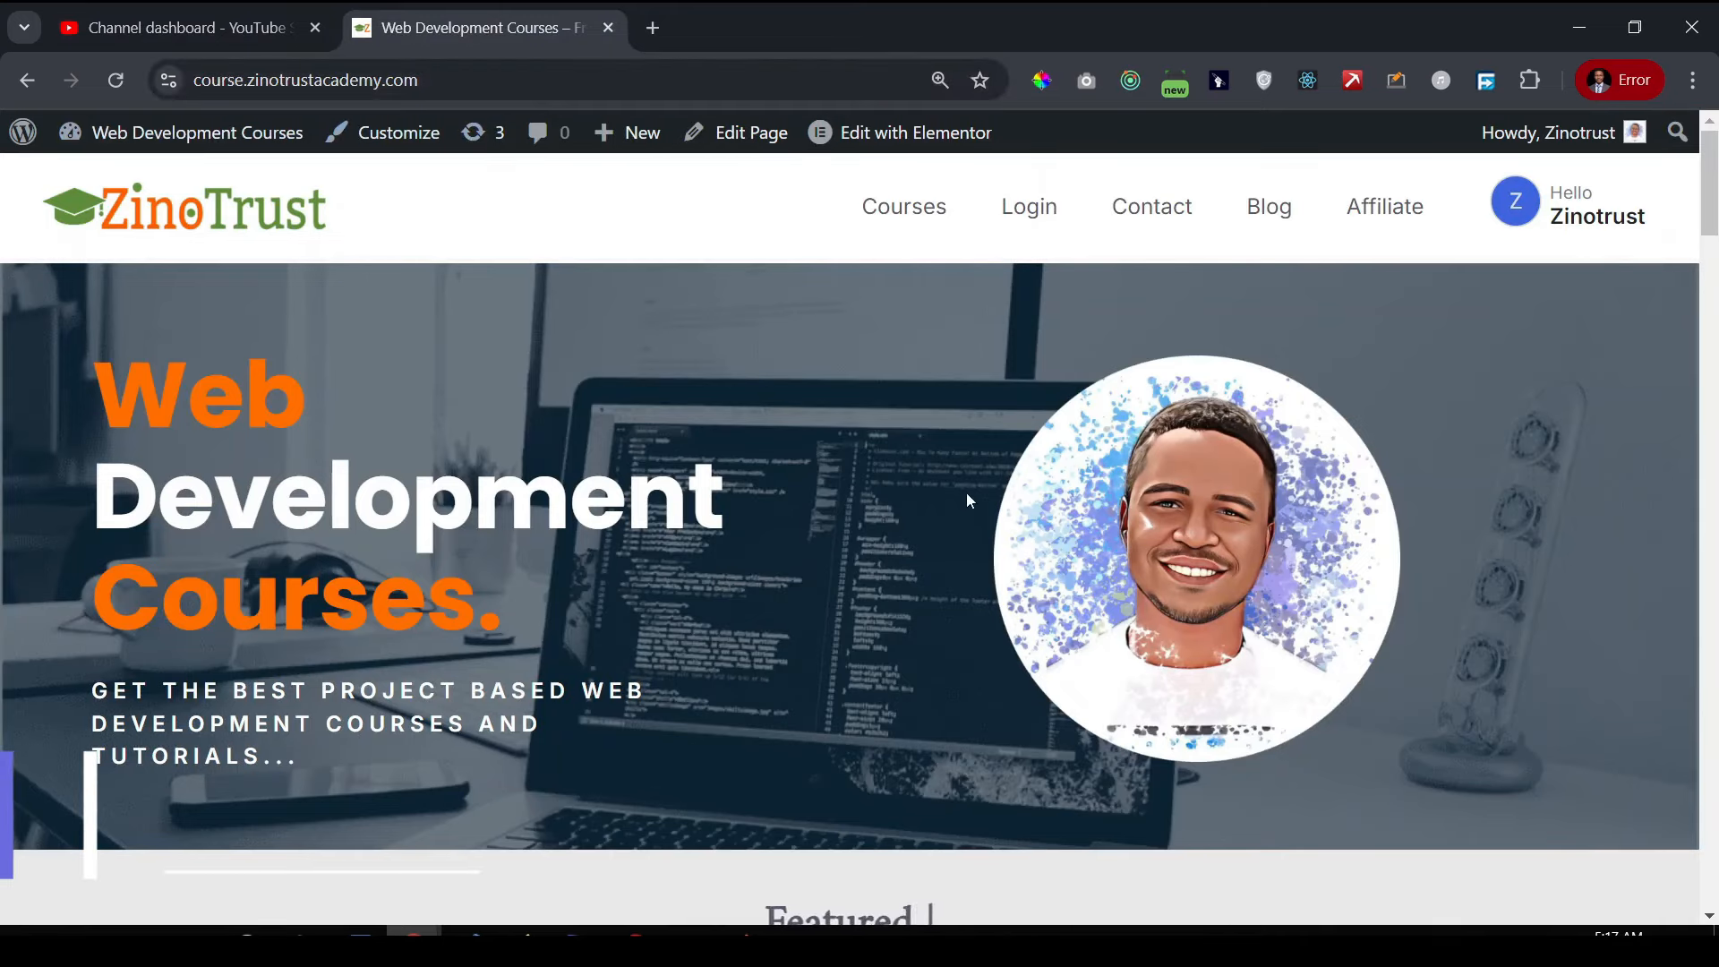
Step: Scroll down through the course listings on the ZinoTrust homepage
scroll(967, 499, "down", 12)
scroll(1049, 483, "down", 3)
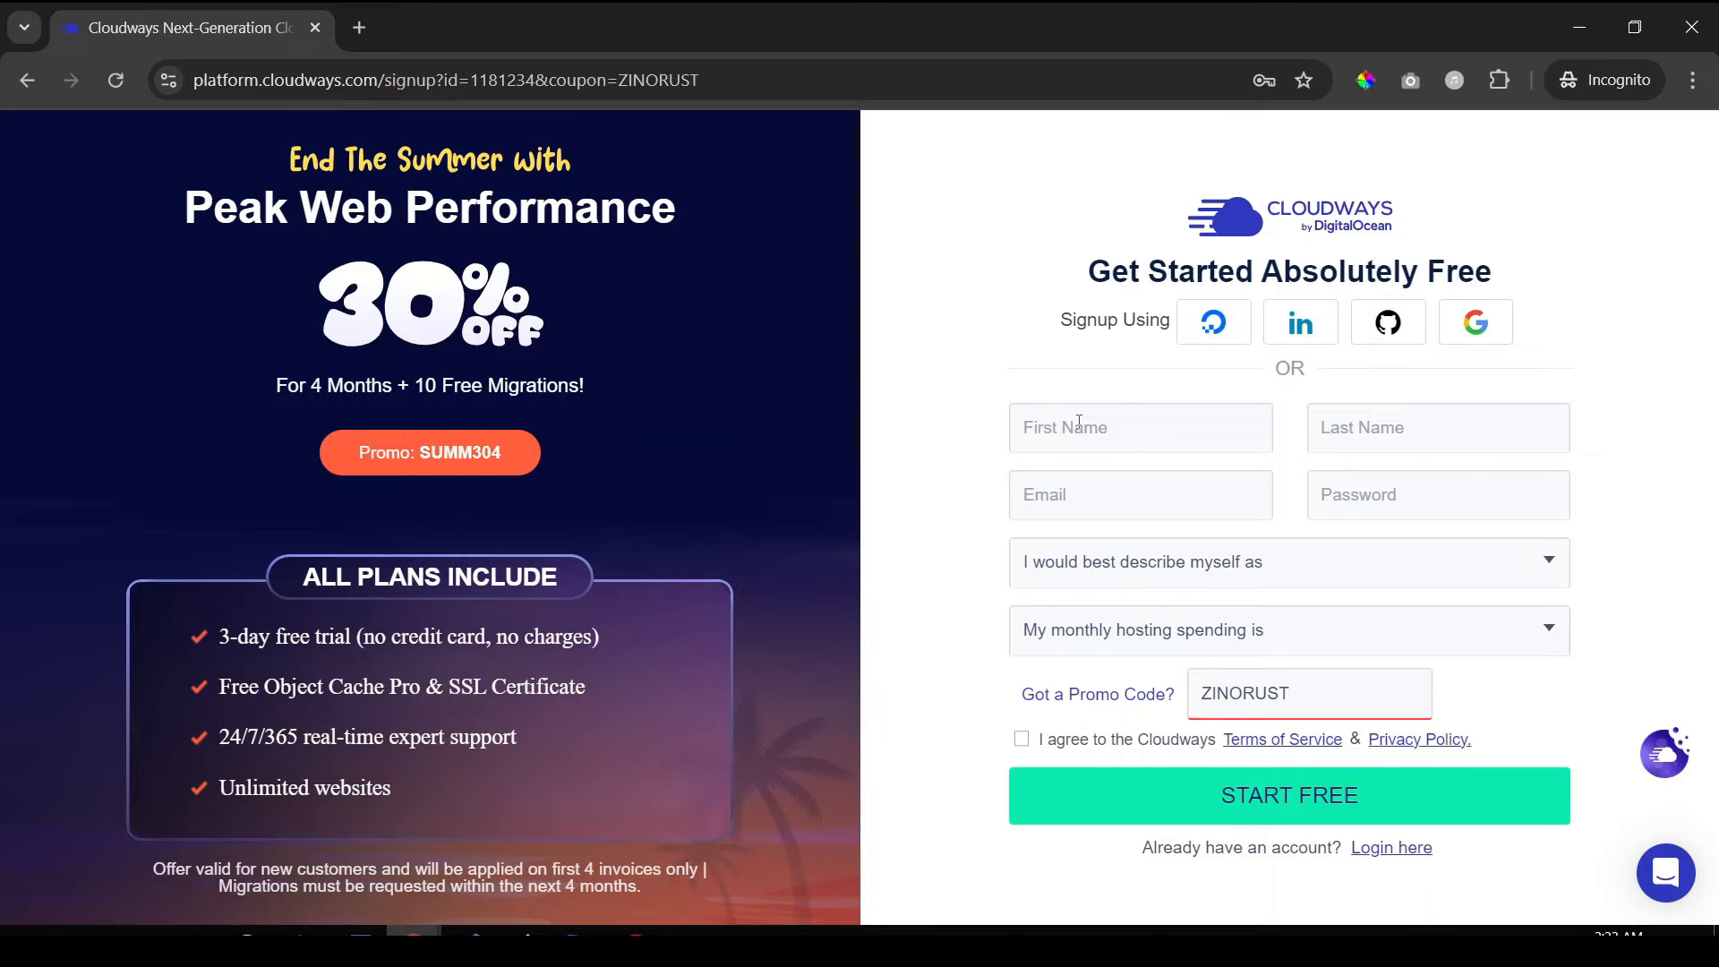
Step: Enter the first and last name in the Cloudways signup form
left_click(1079, 422)
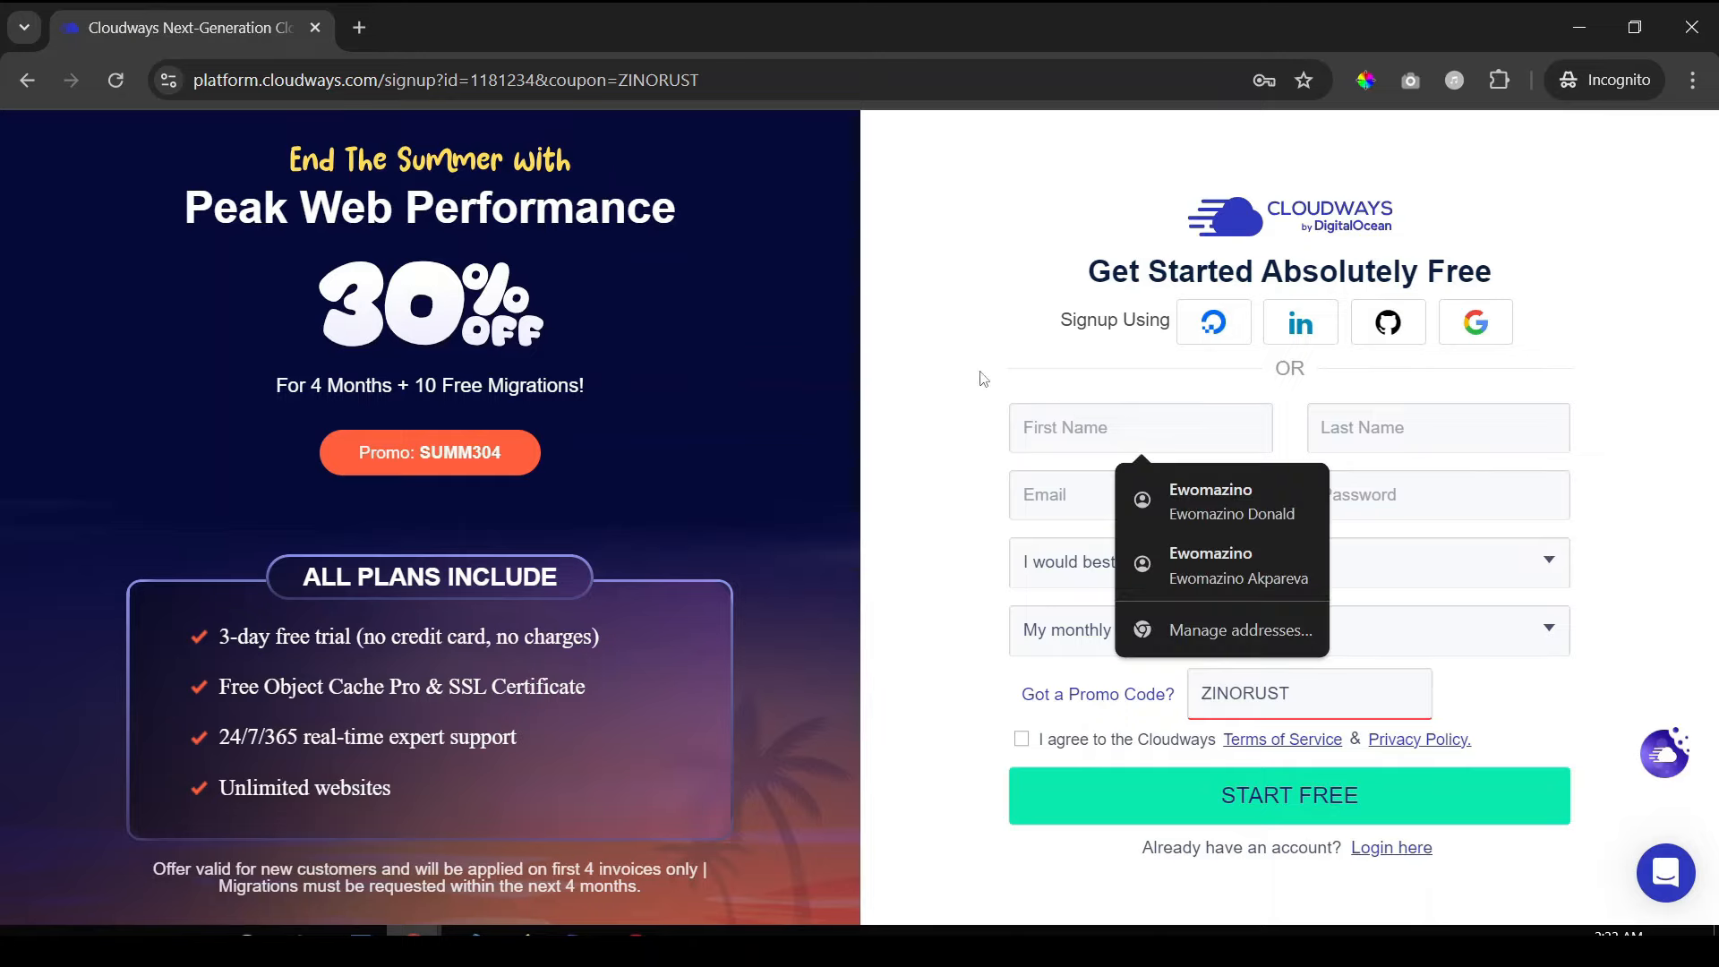
type("zINO")
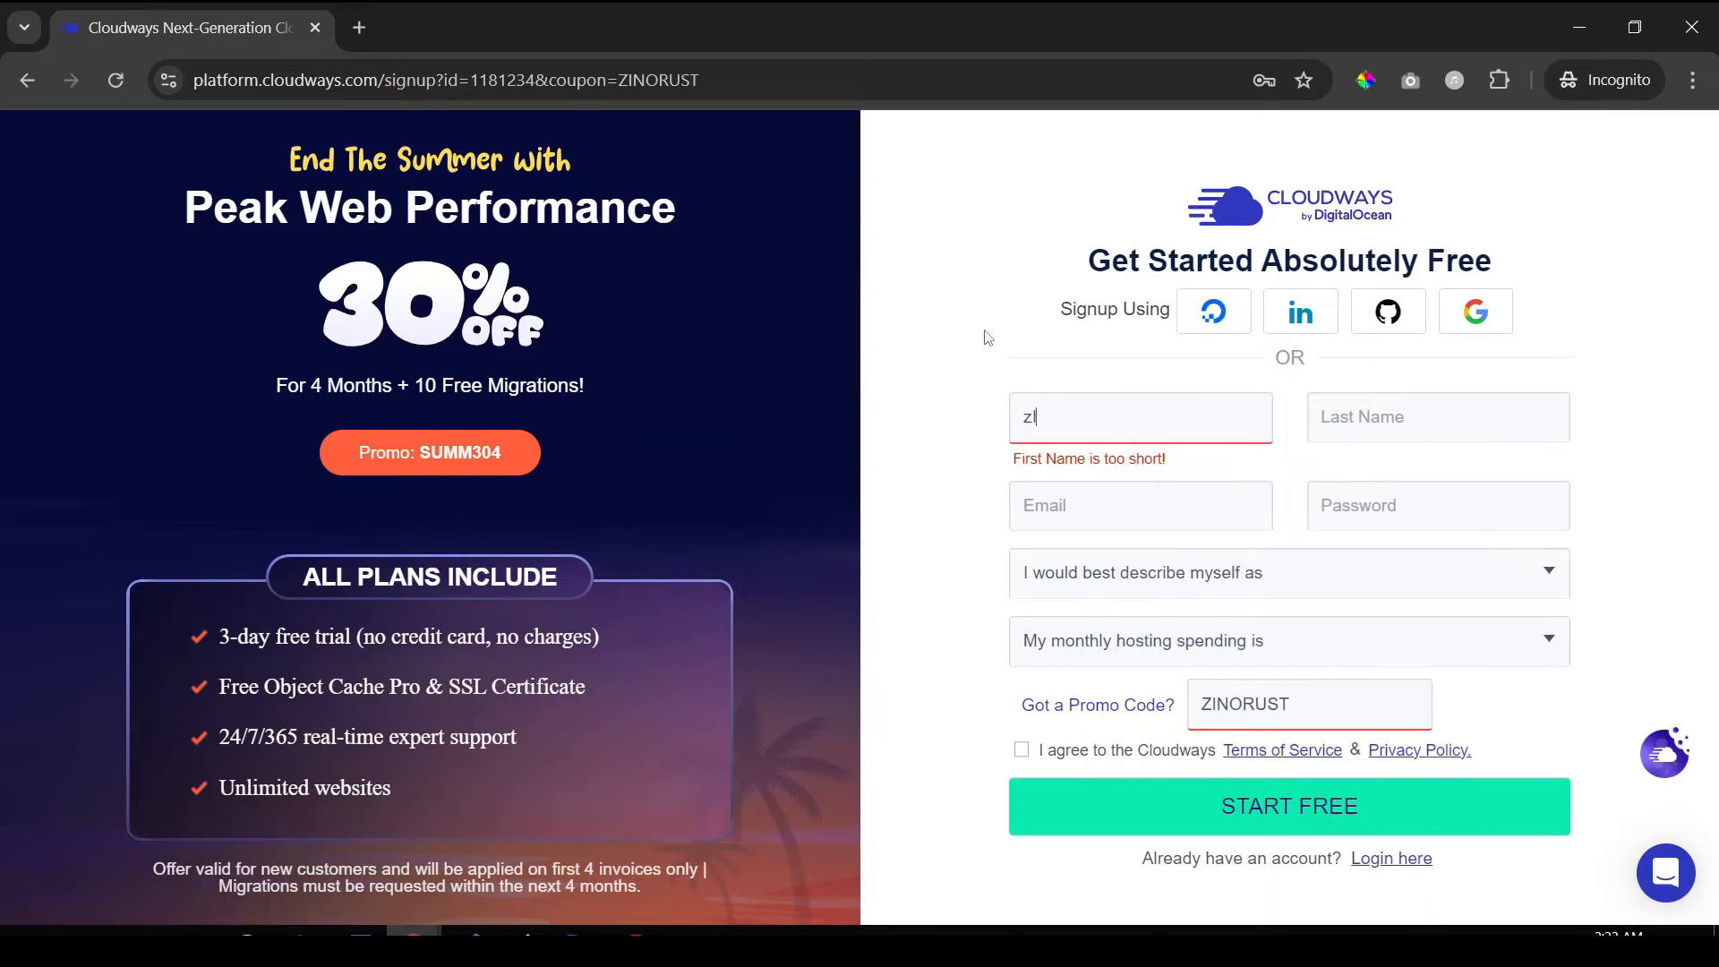
key("BackSpace")
key("BackSpace")
key("BackSpace")
key("BackSpace")
type("Zino")
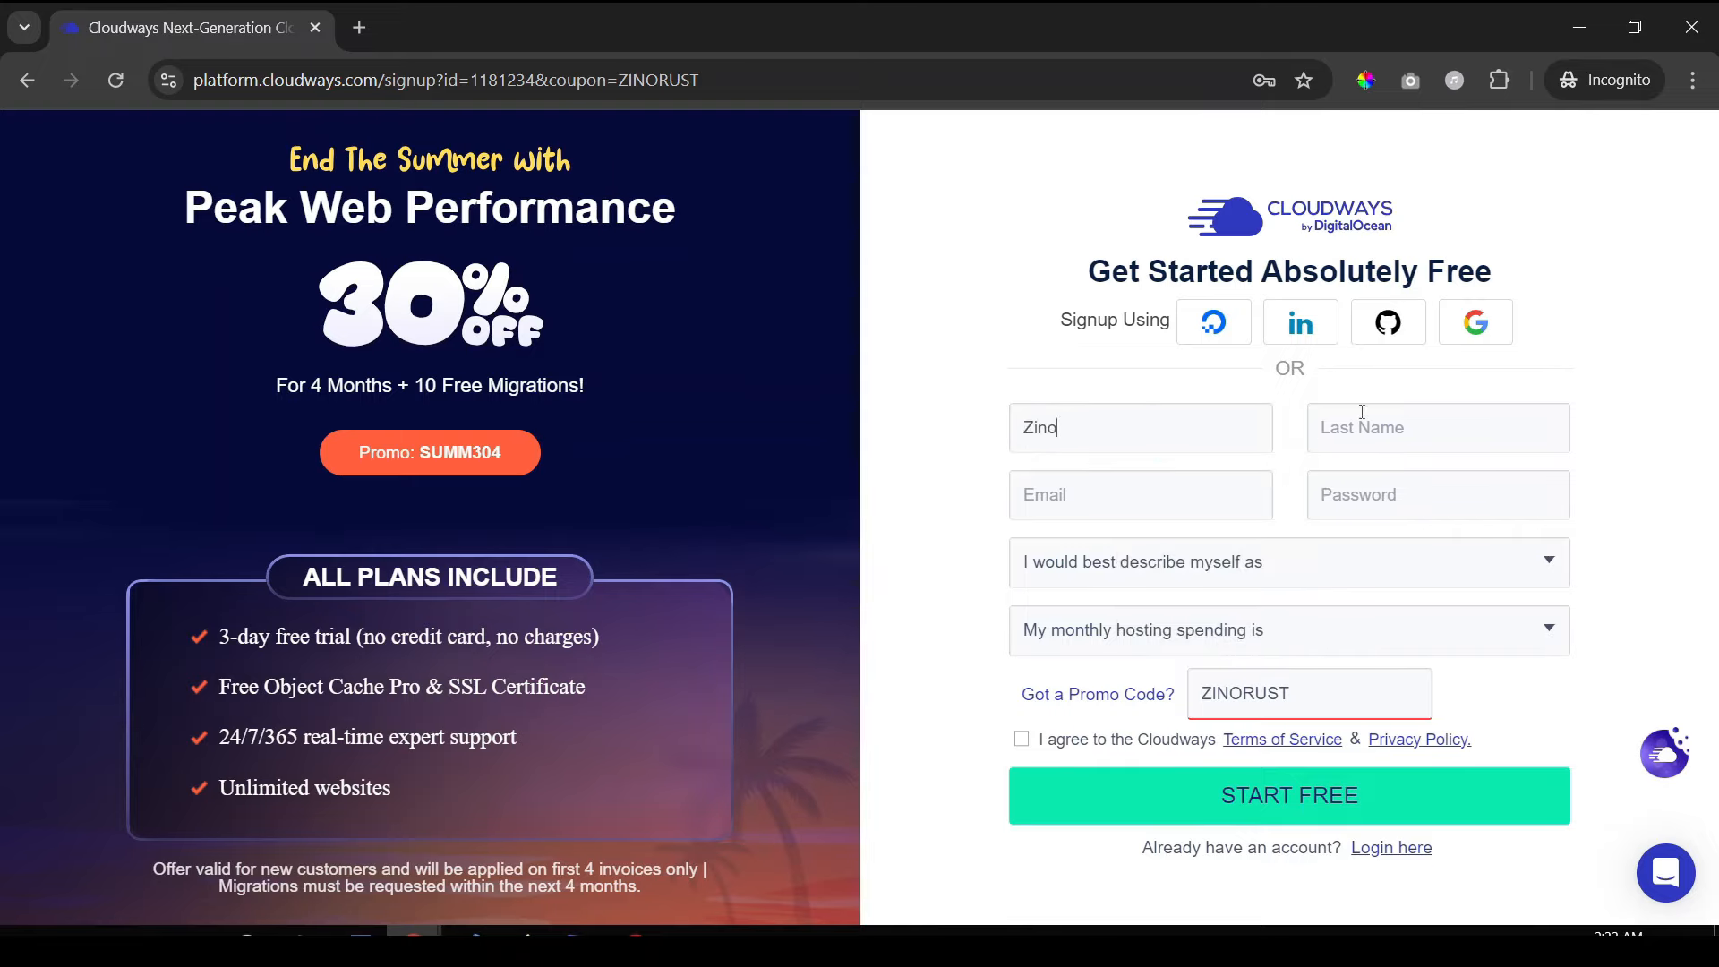
left_click(1362, 413)
type("Akpareva")
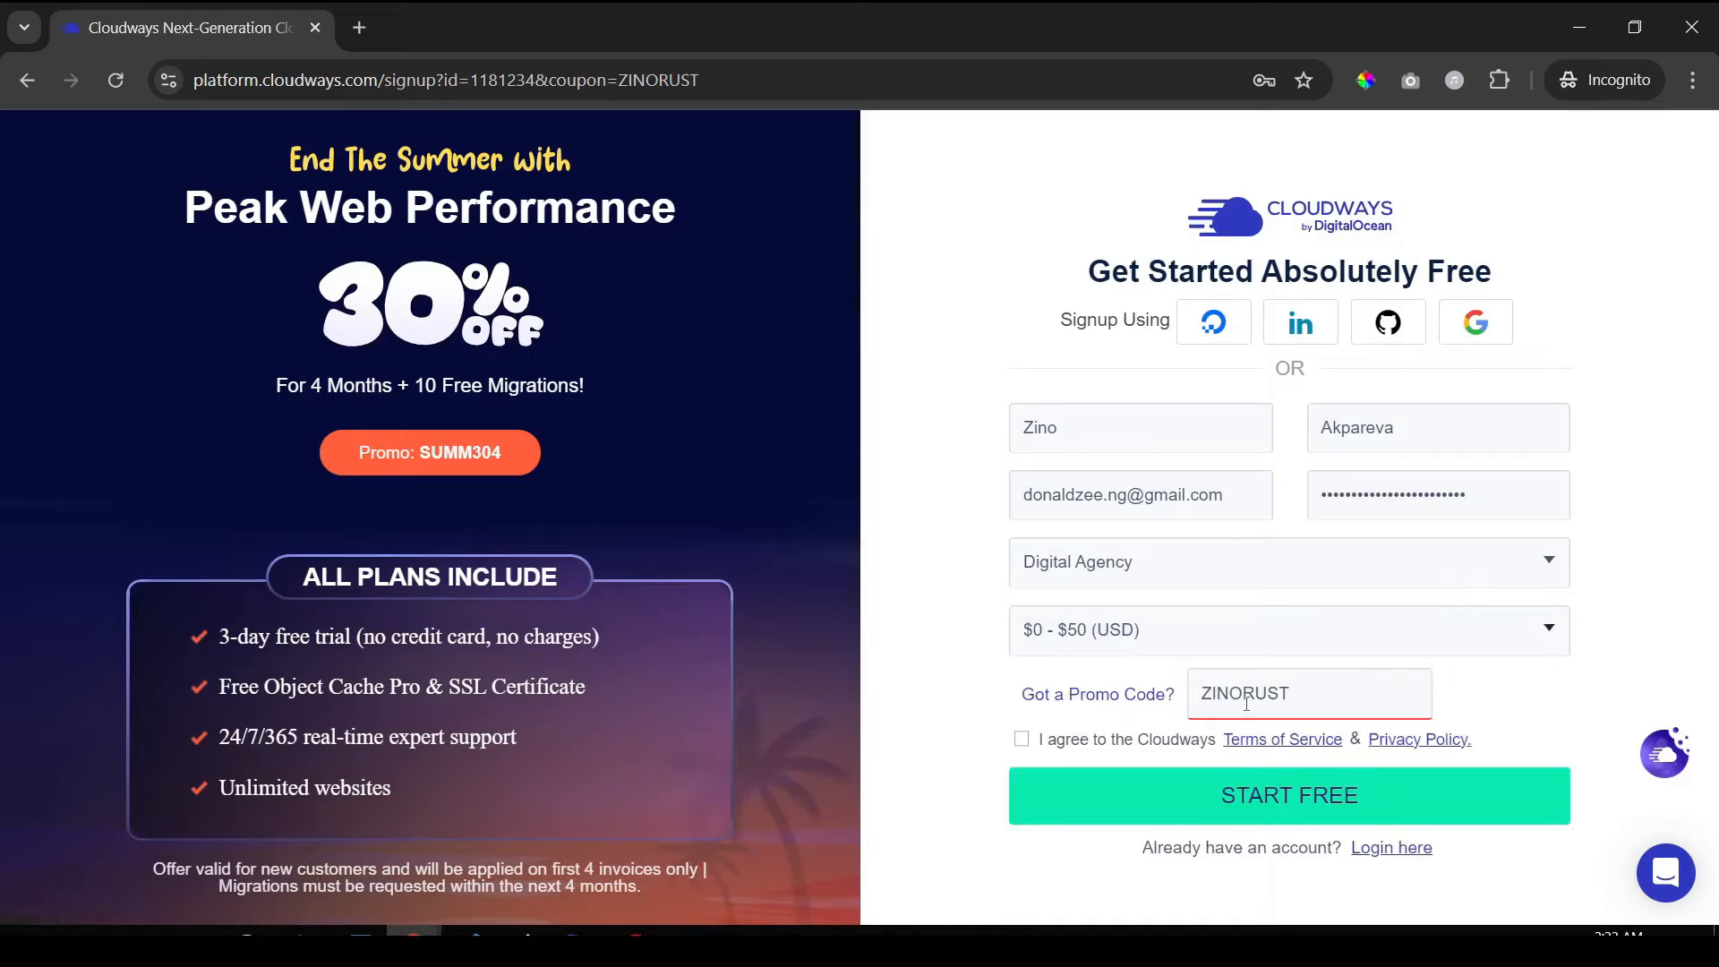
Step: Correct the promo code to ZINOTRUST and accept the terms and privacy policy
left_click(1238, 694)
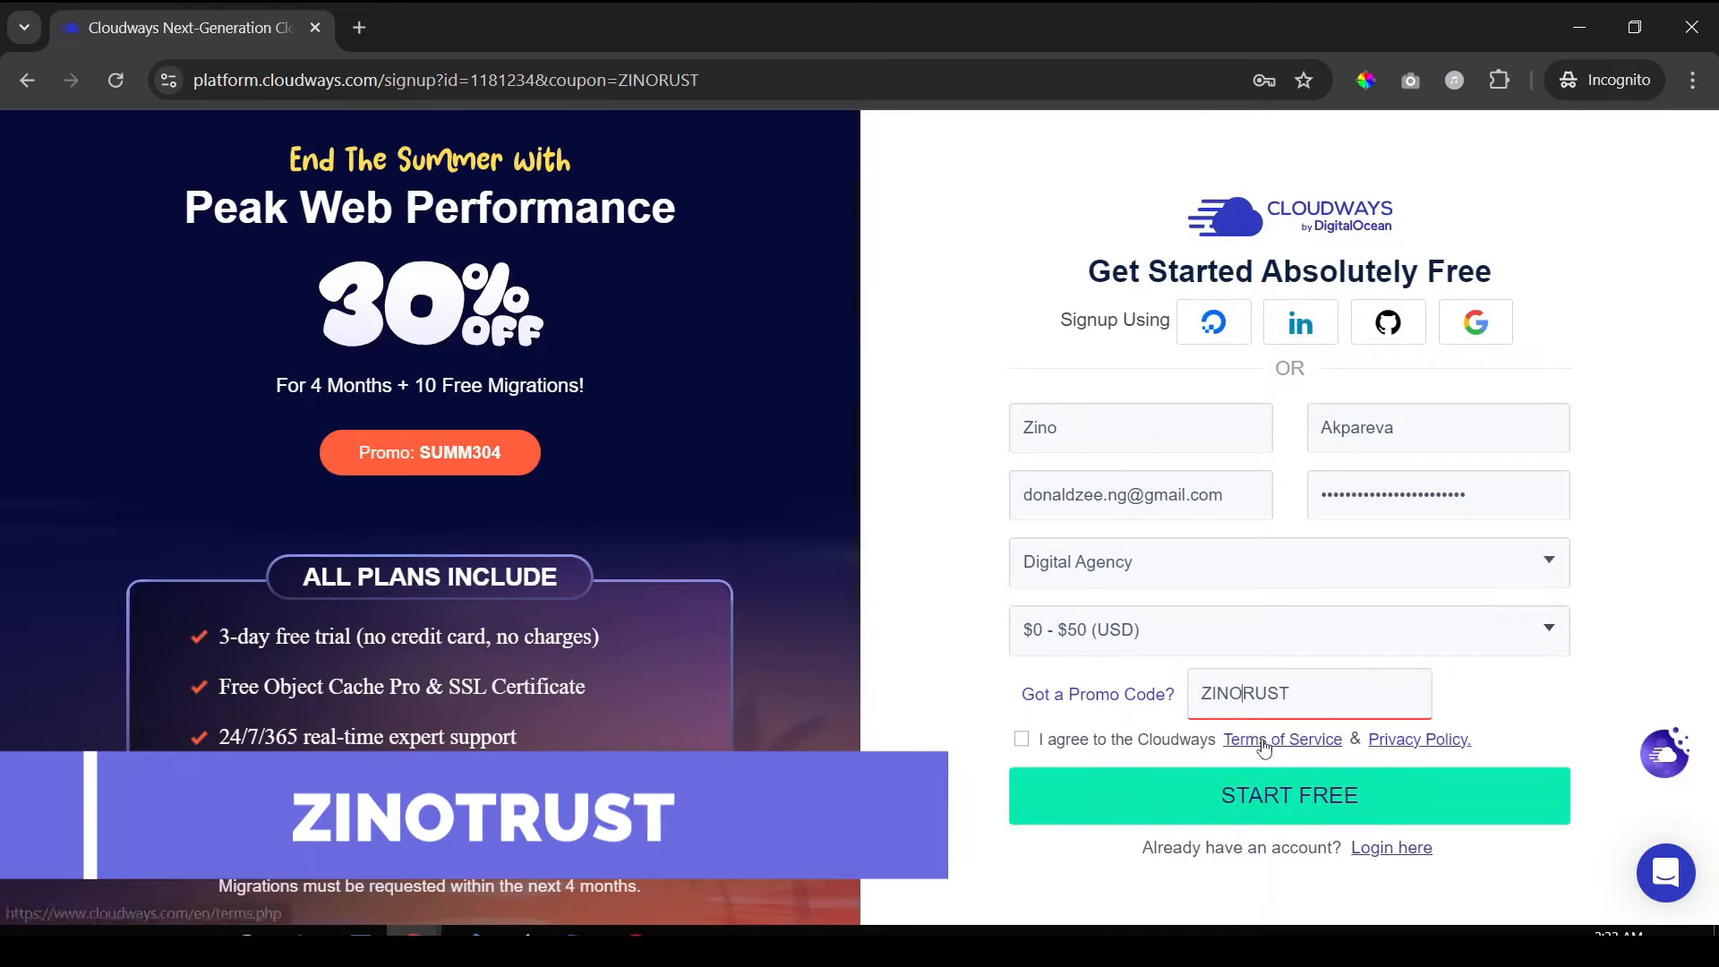
type("t")
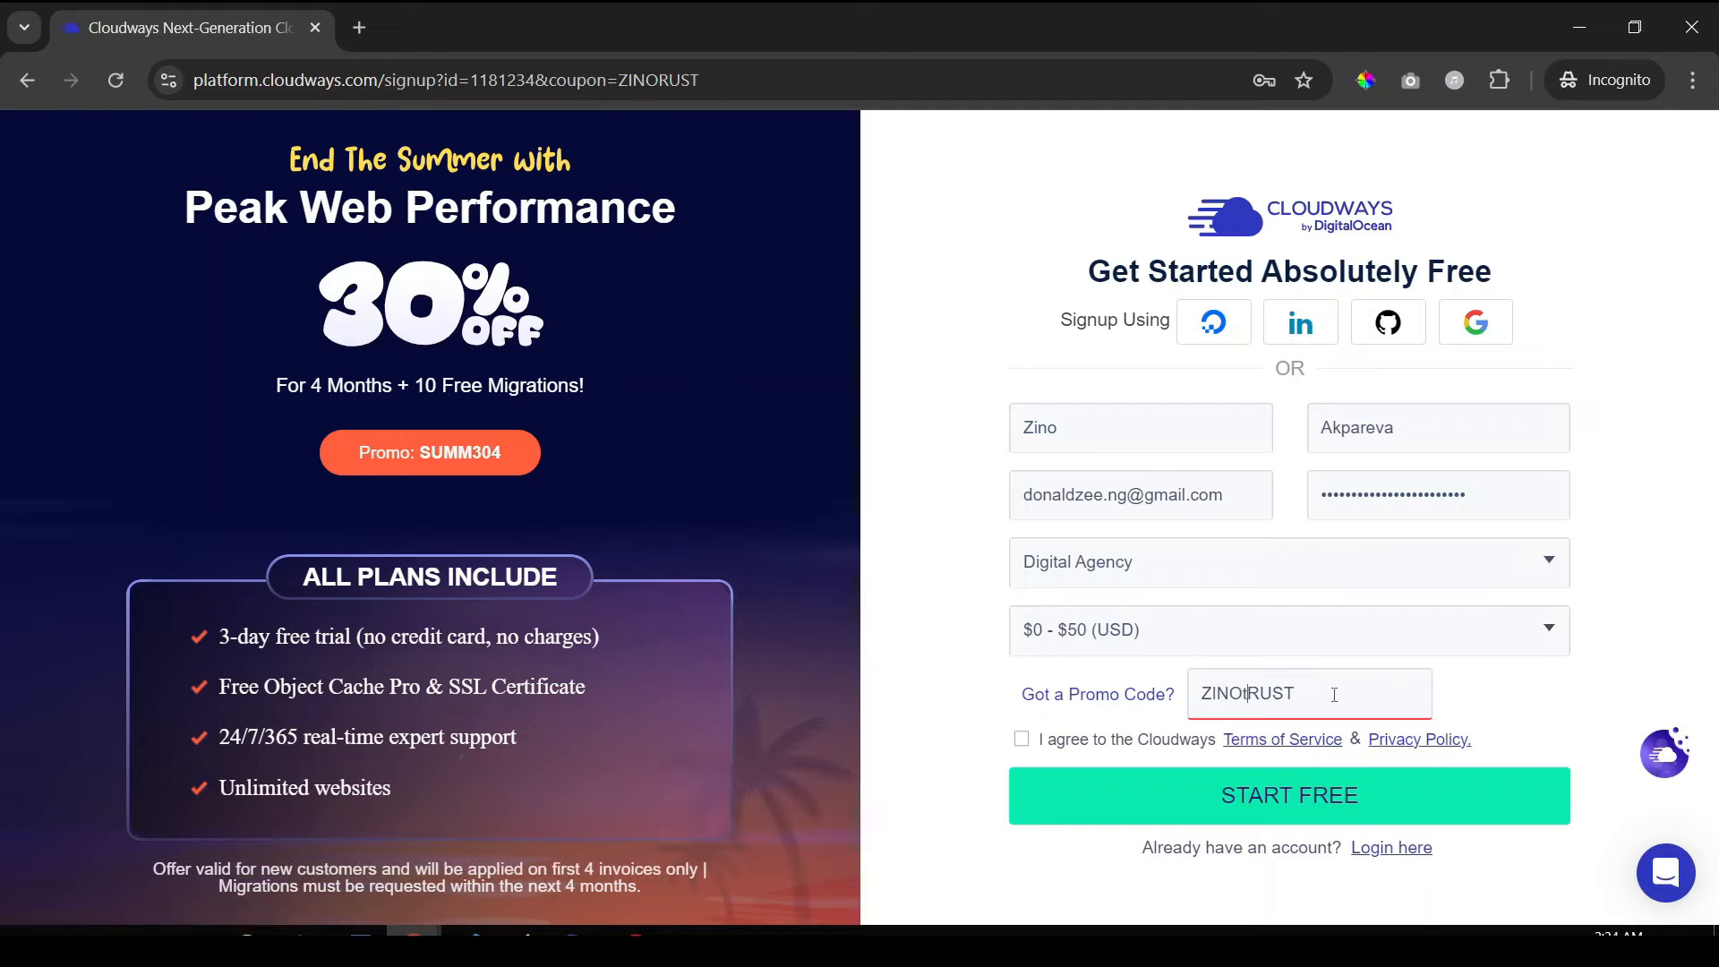
key("BackSpace")
type("T")
left_click(1330, 696)
left_click(1076, 743)
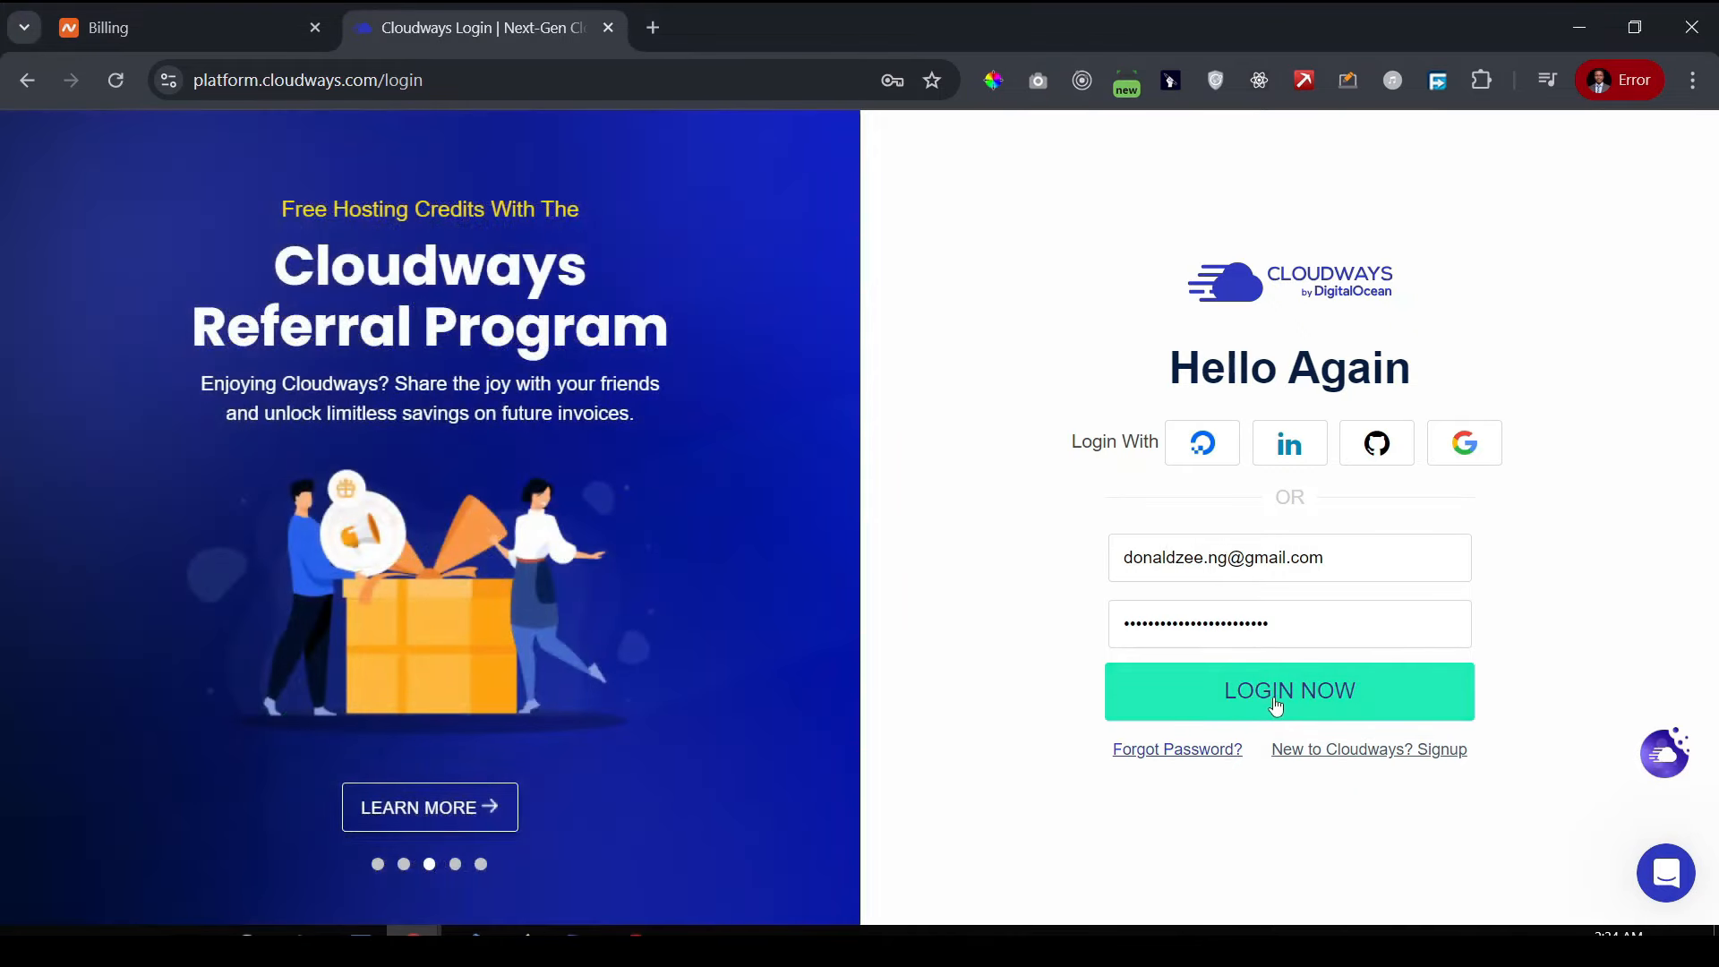
Step: Log in to Cloudways and open the account settings from the account menu
left_click(1276, 702)
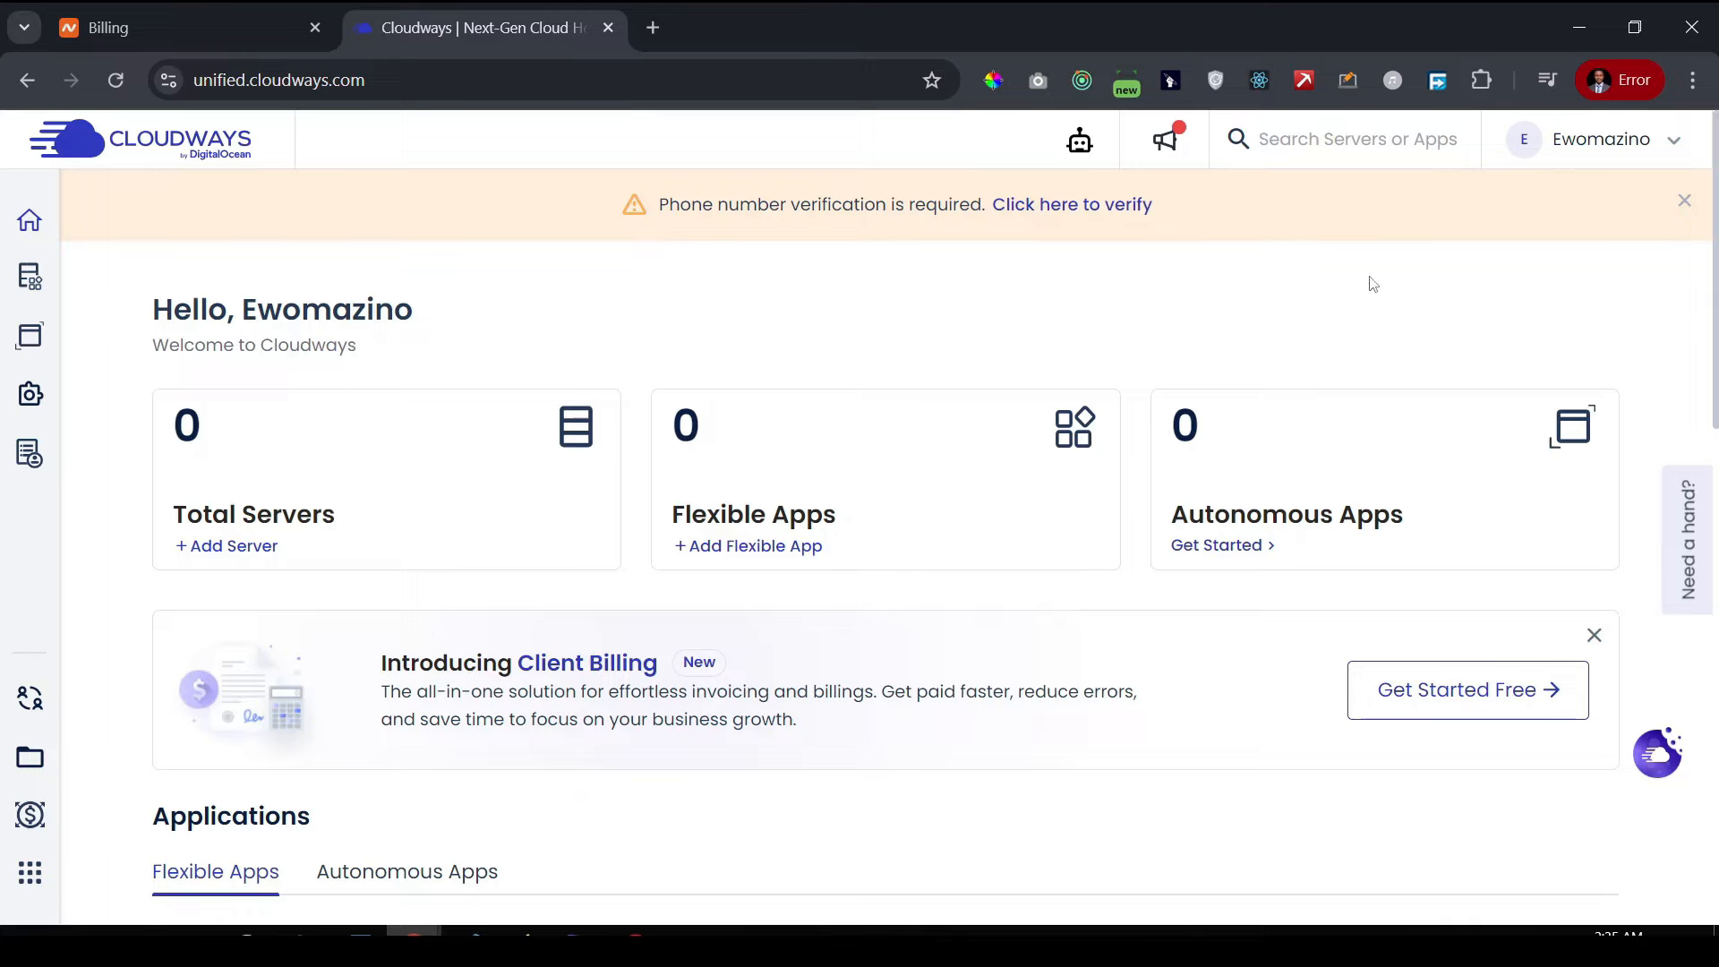
left_click(1676, 145)
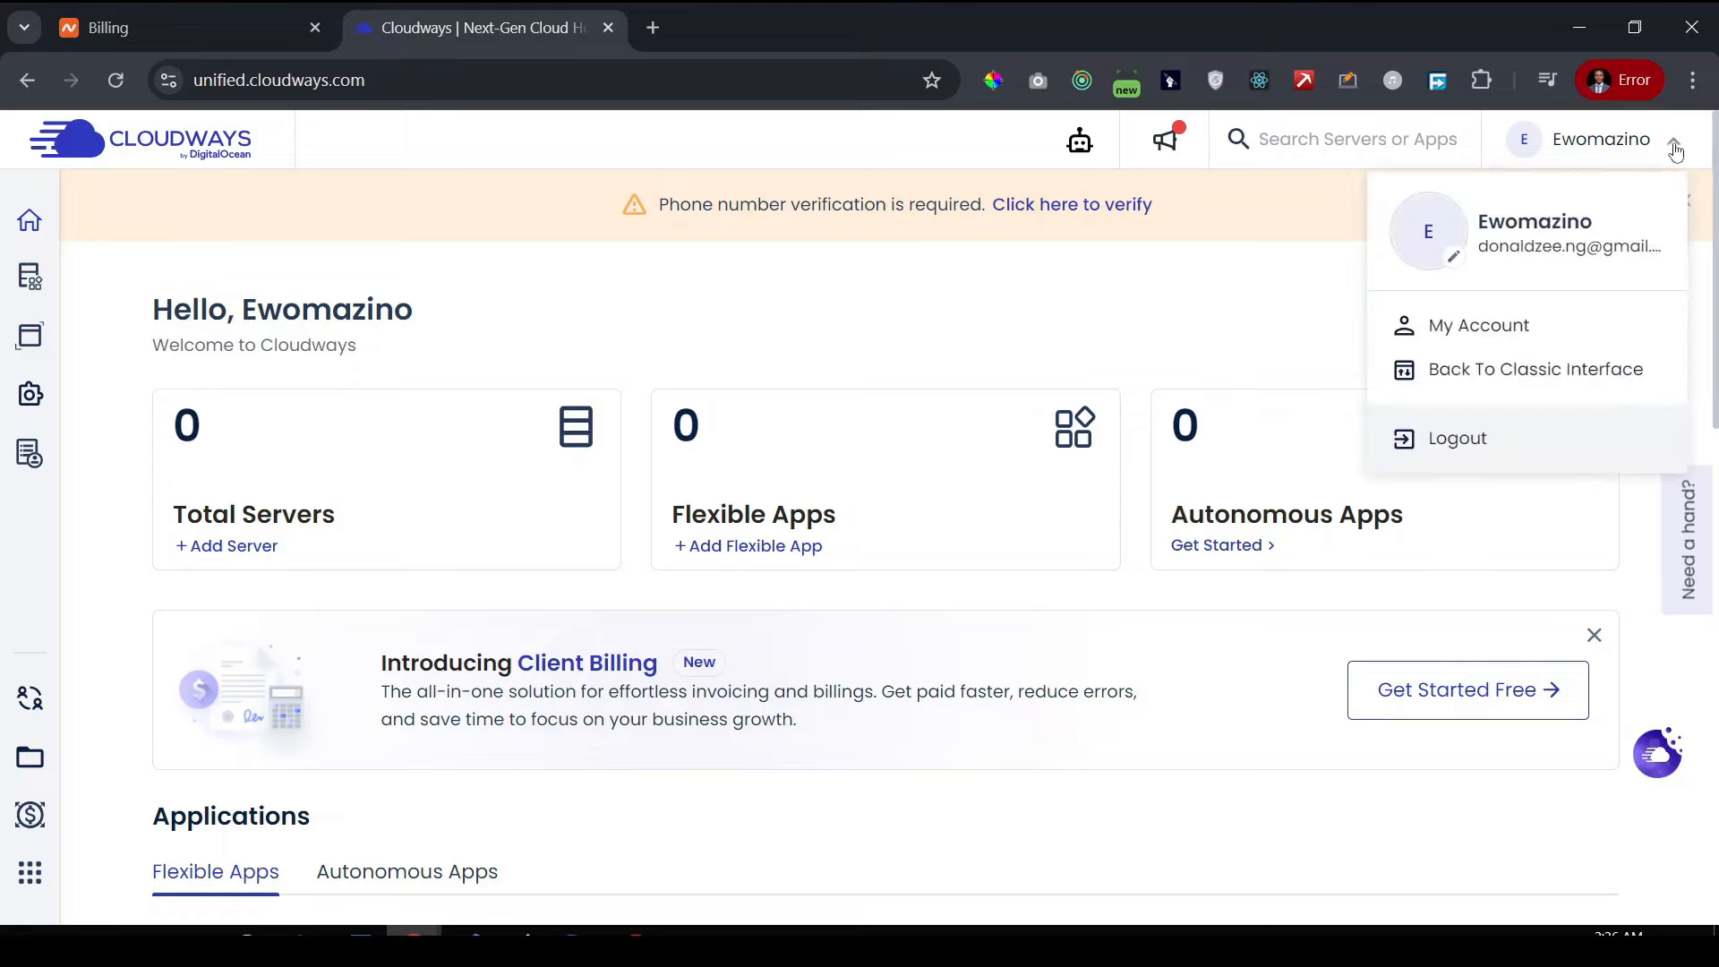
left_click(1484, 333)
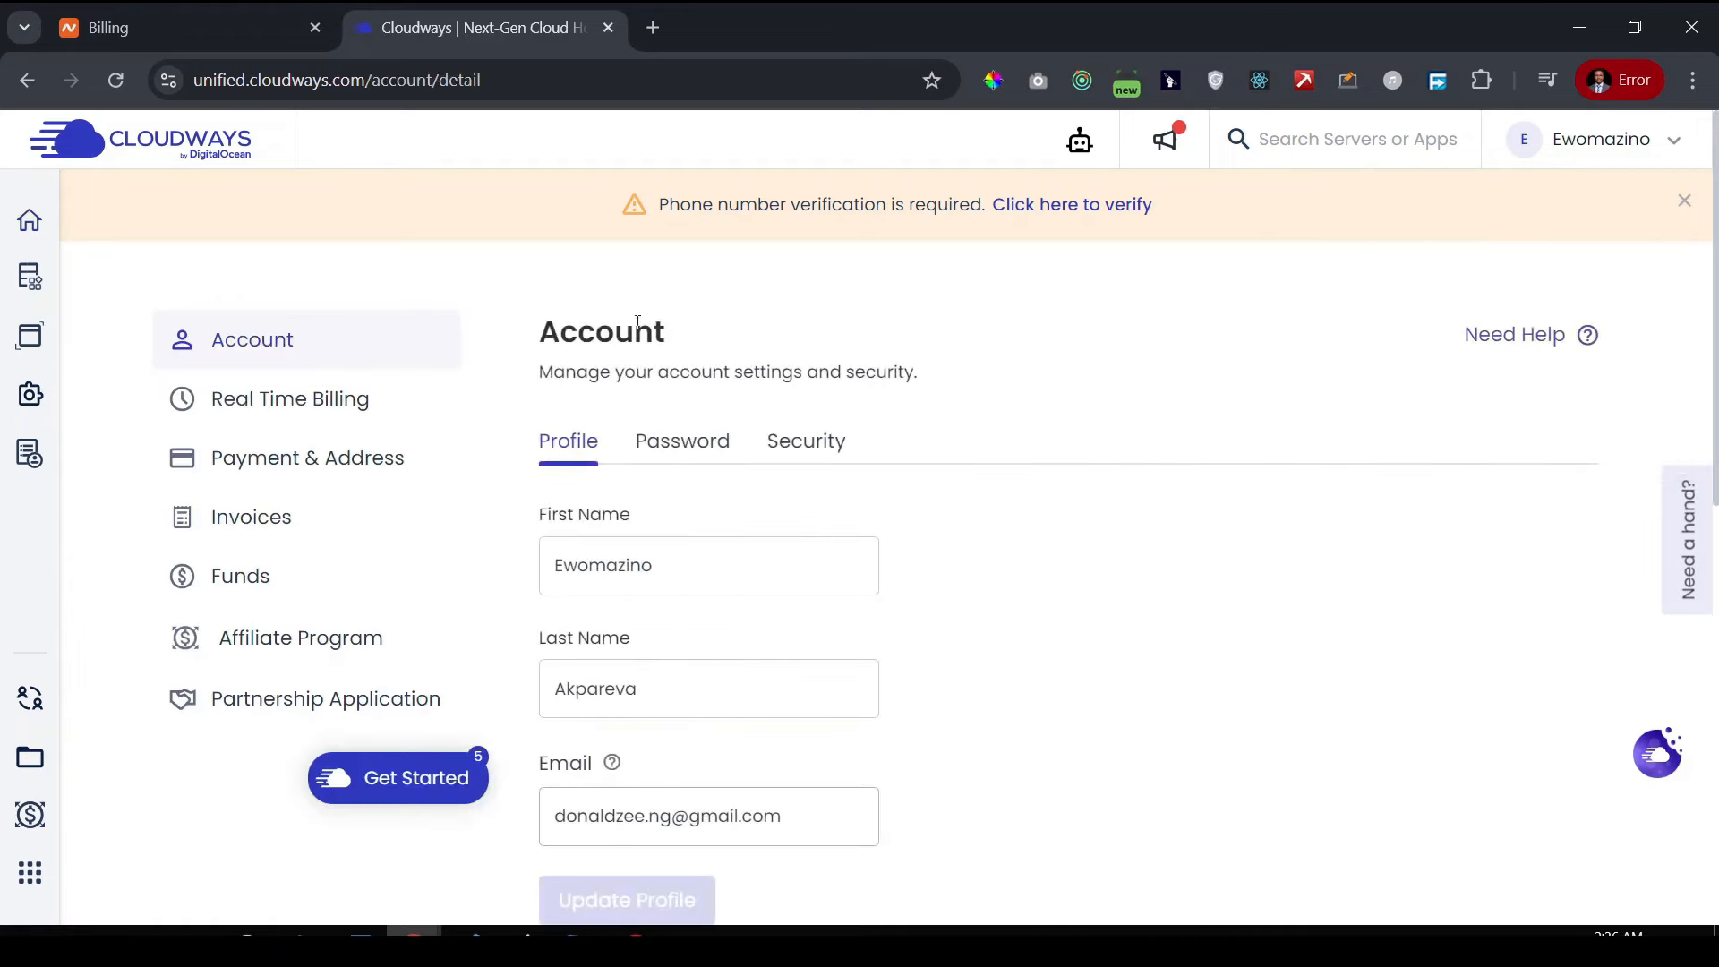
Step: Autofill the card address under Payment & Address, match billing to it, and start phone verification
left_click(288, 468)
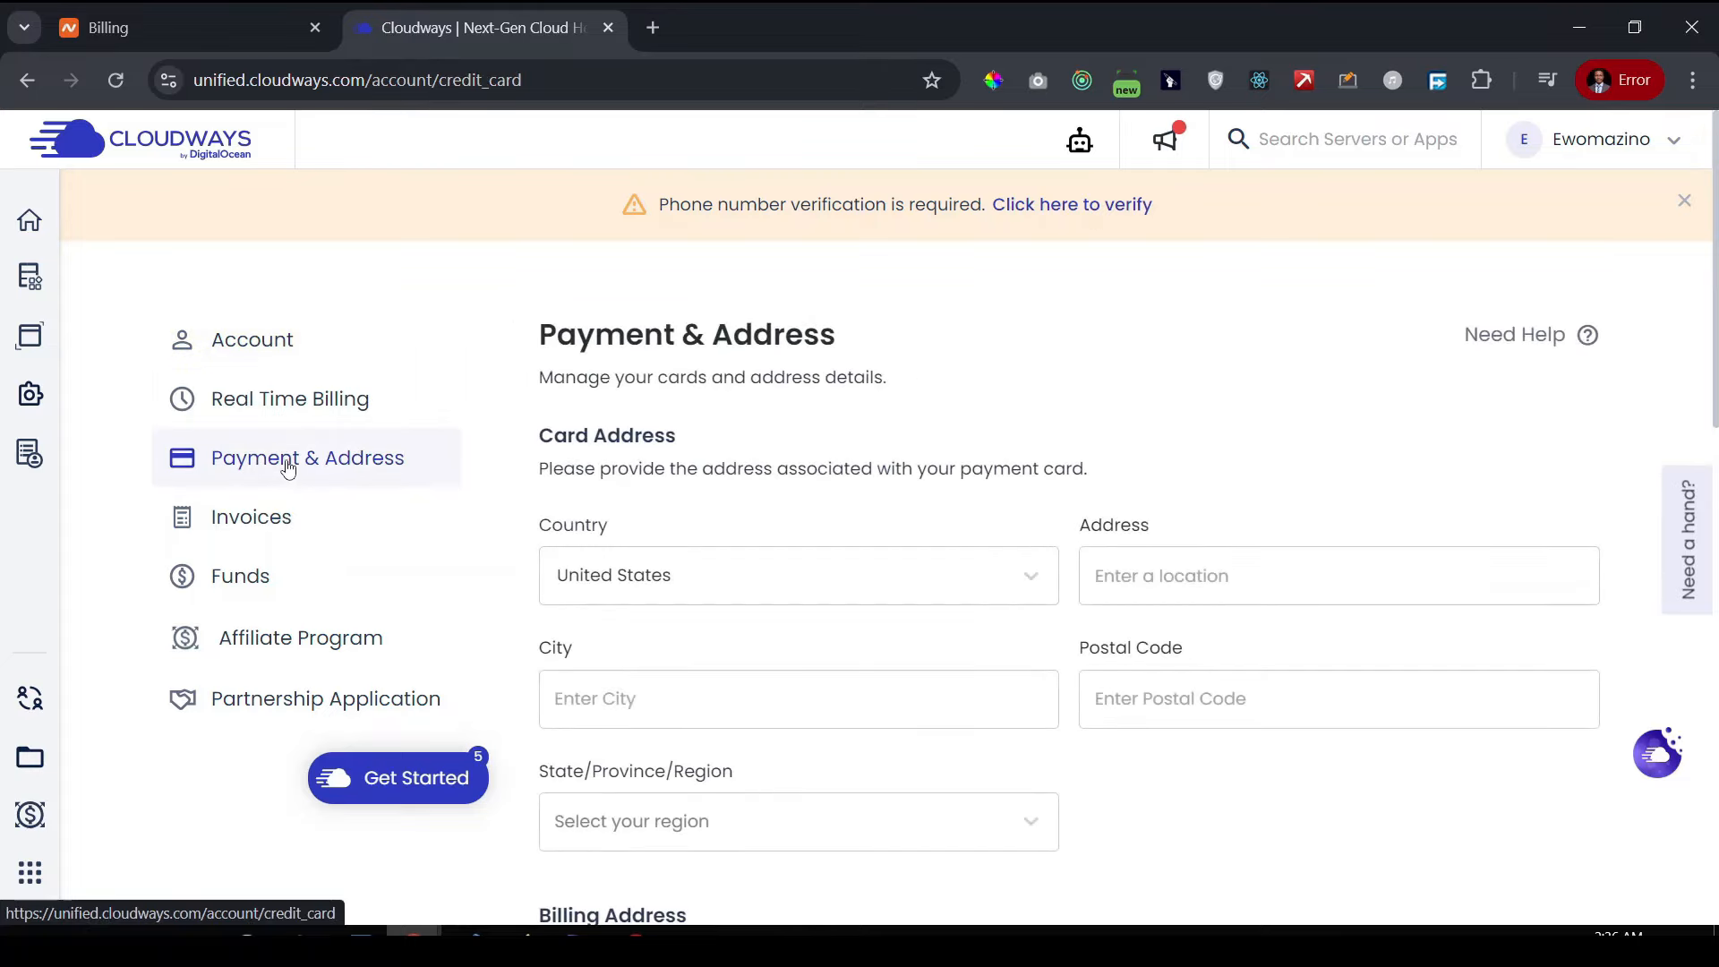
left_click(1241, 451)
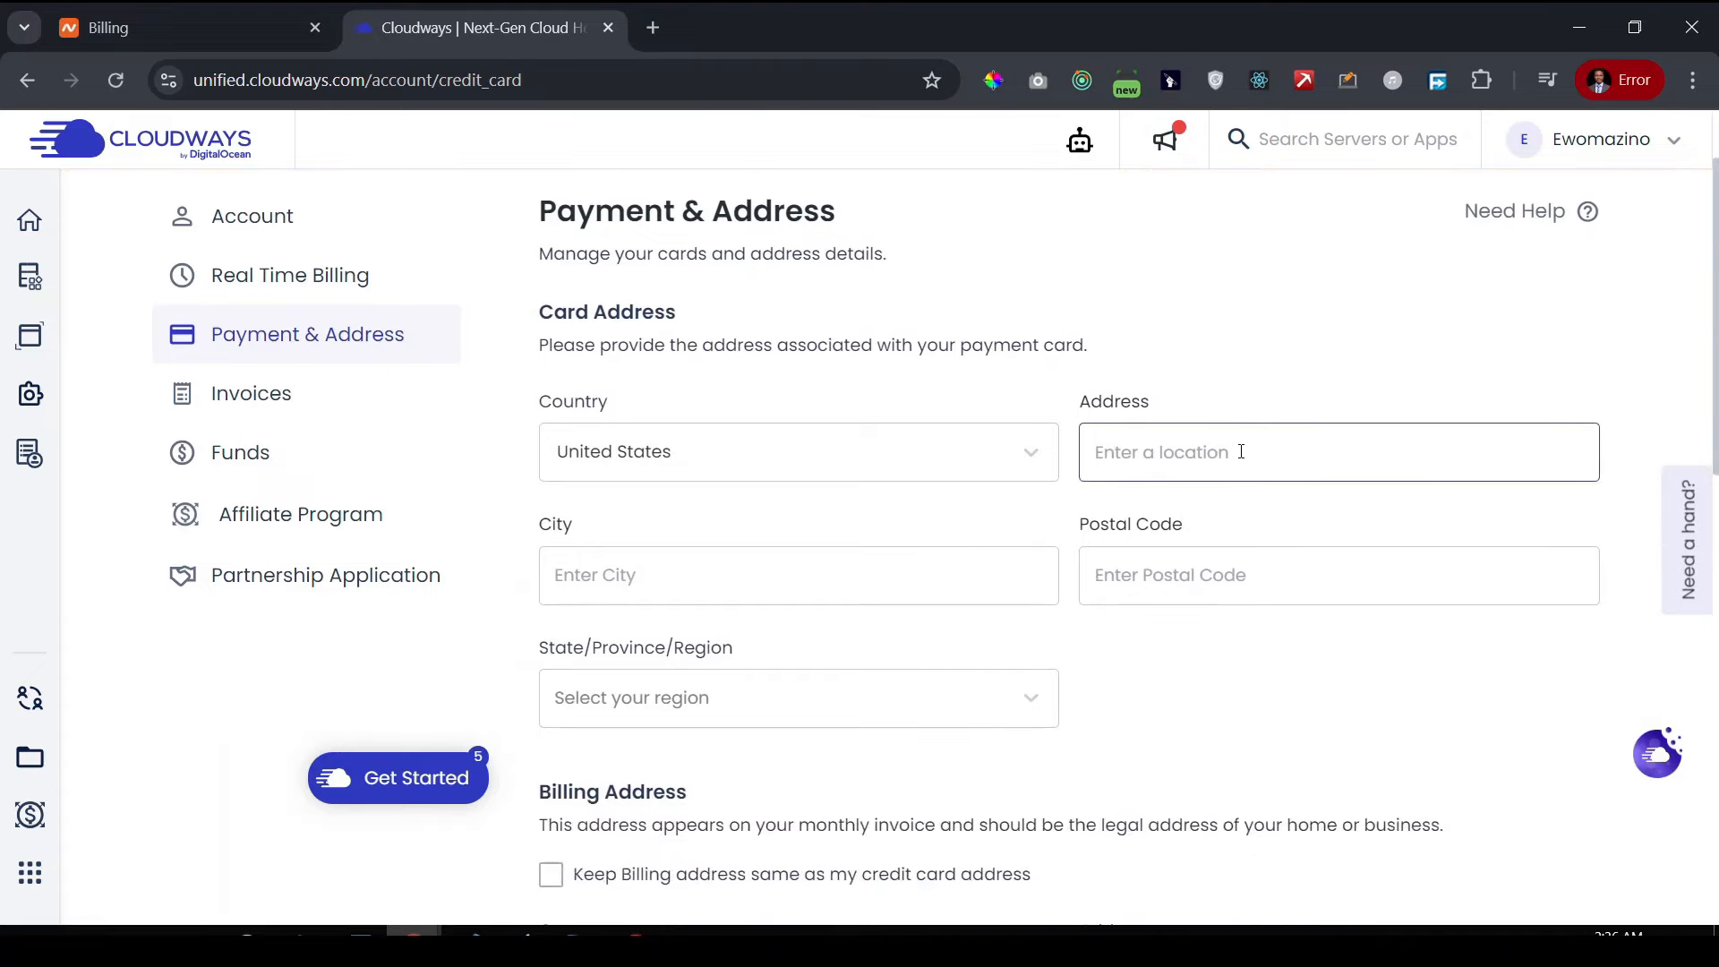
left_click(1241, 451)
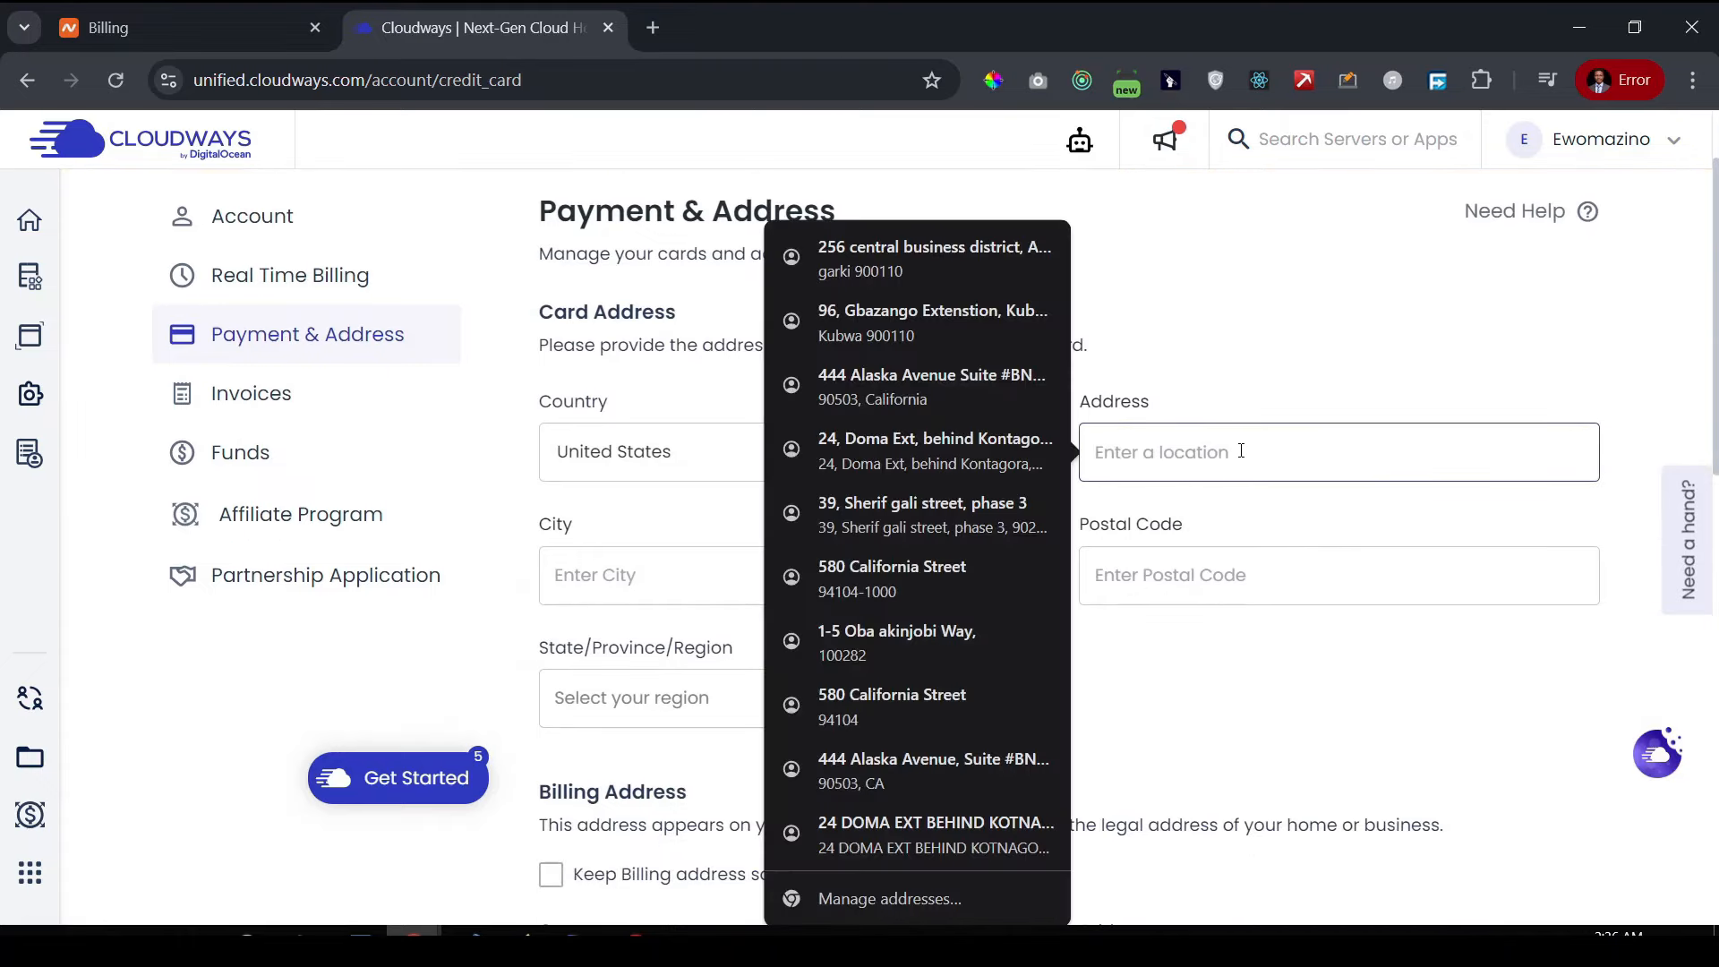
left_click(1298, 381)
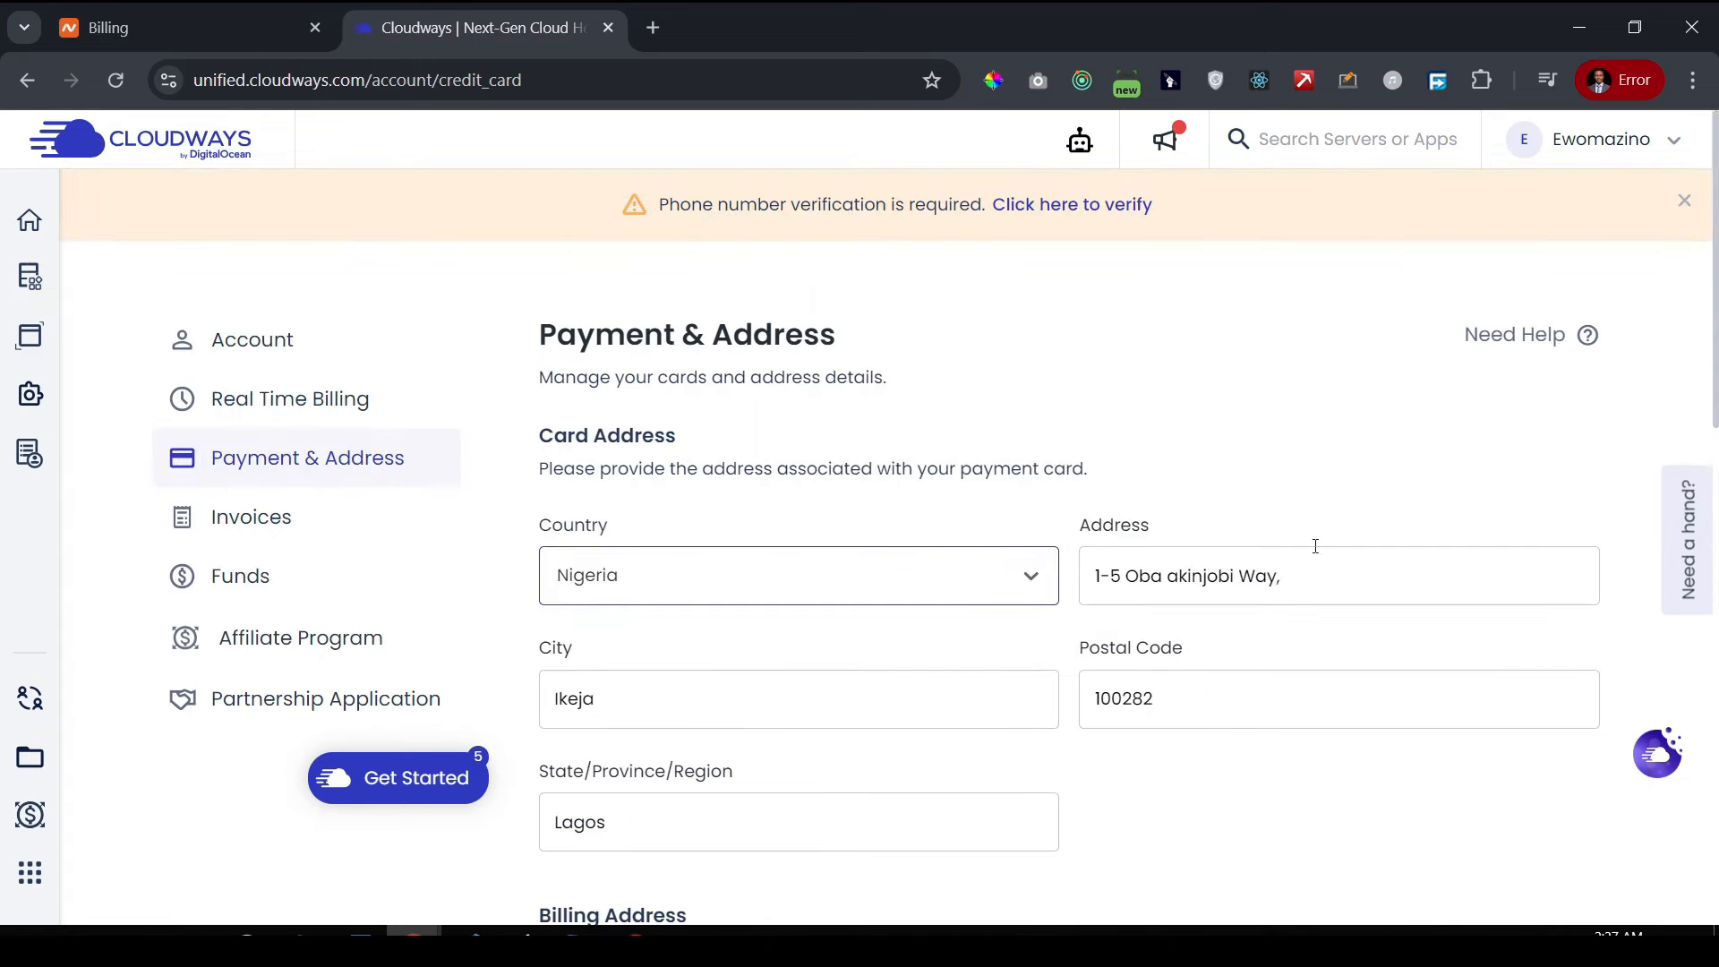
scroll(1569, 465, "down", 7)
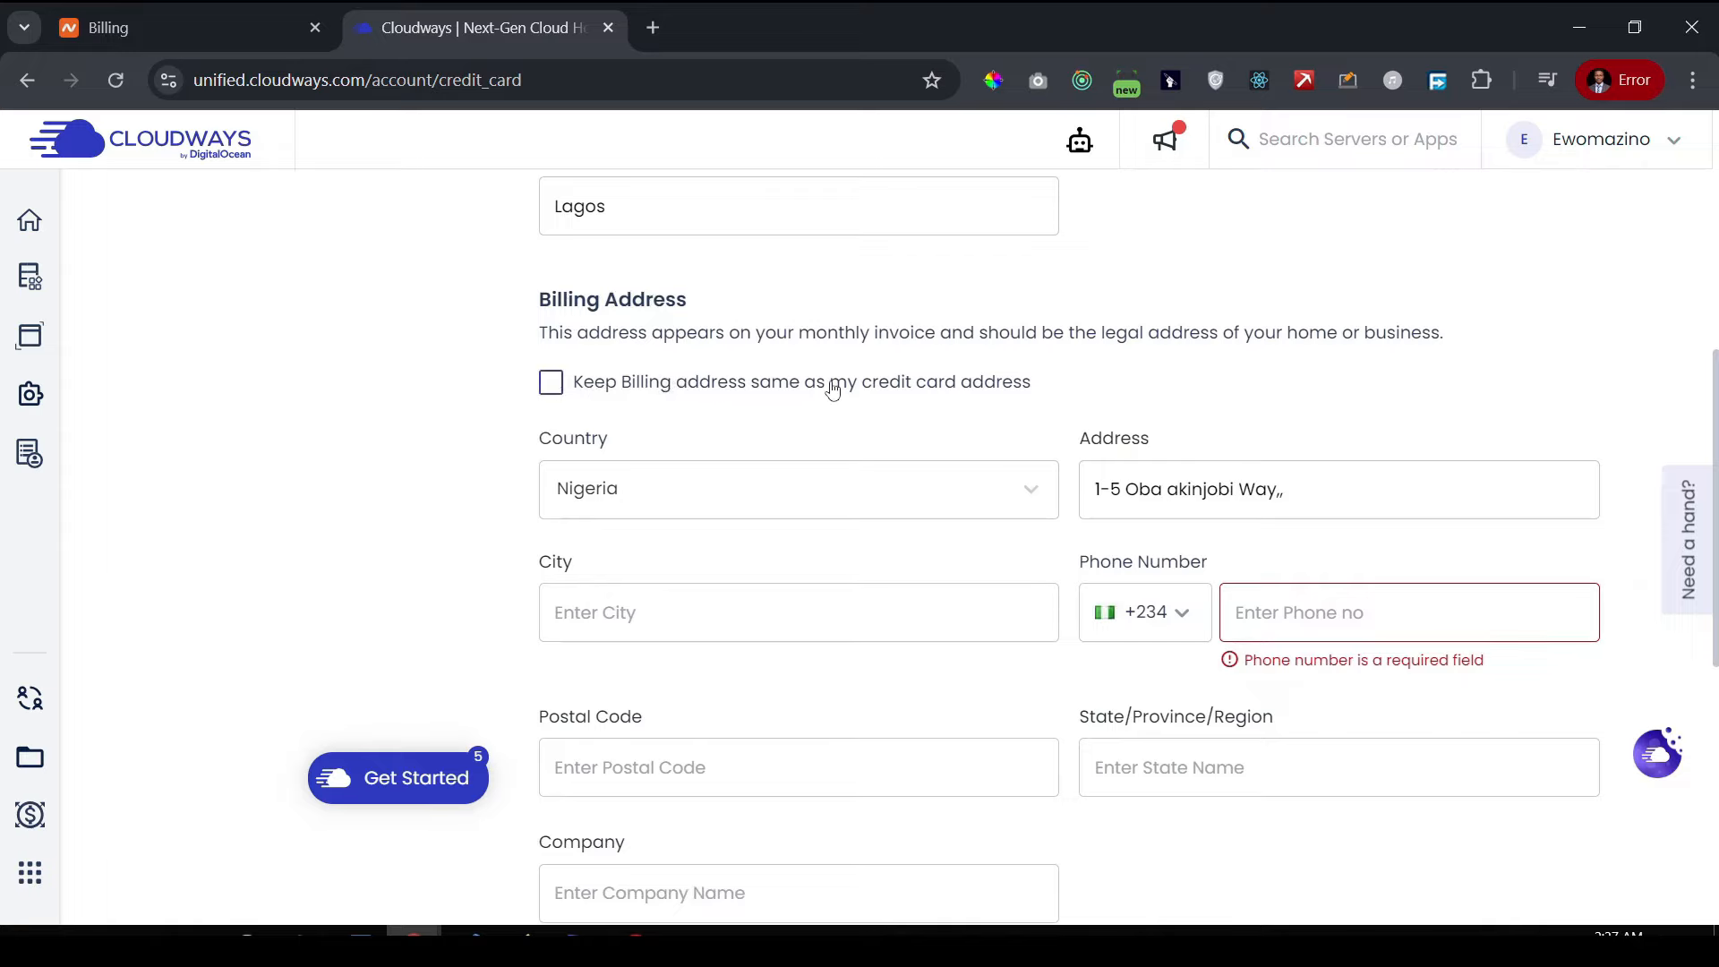
left_click(562, 387)
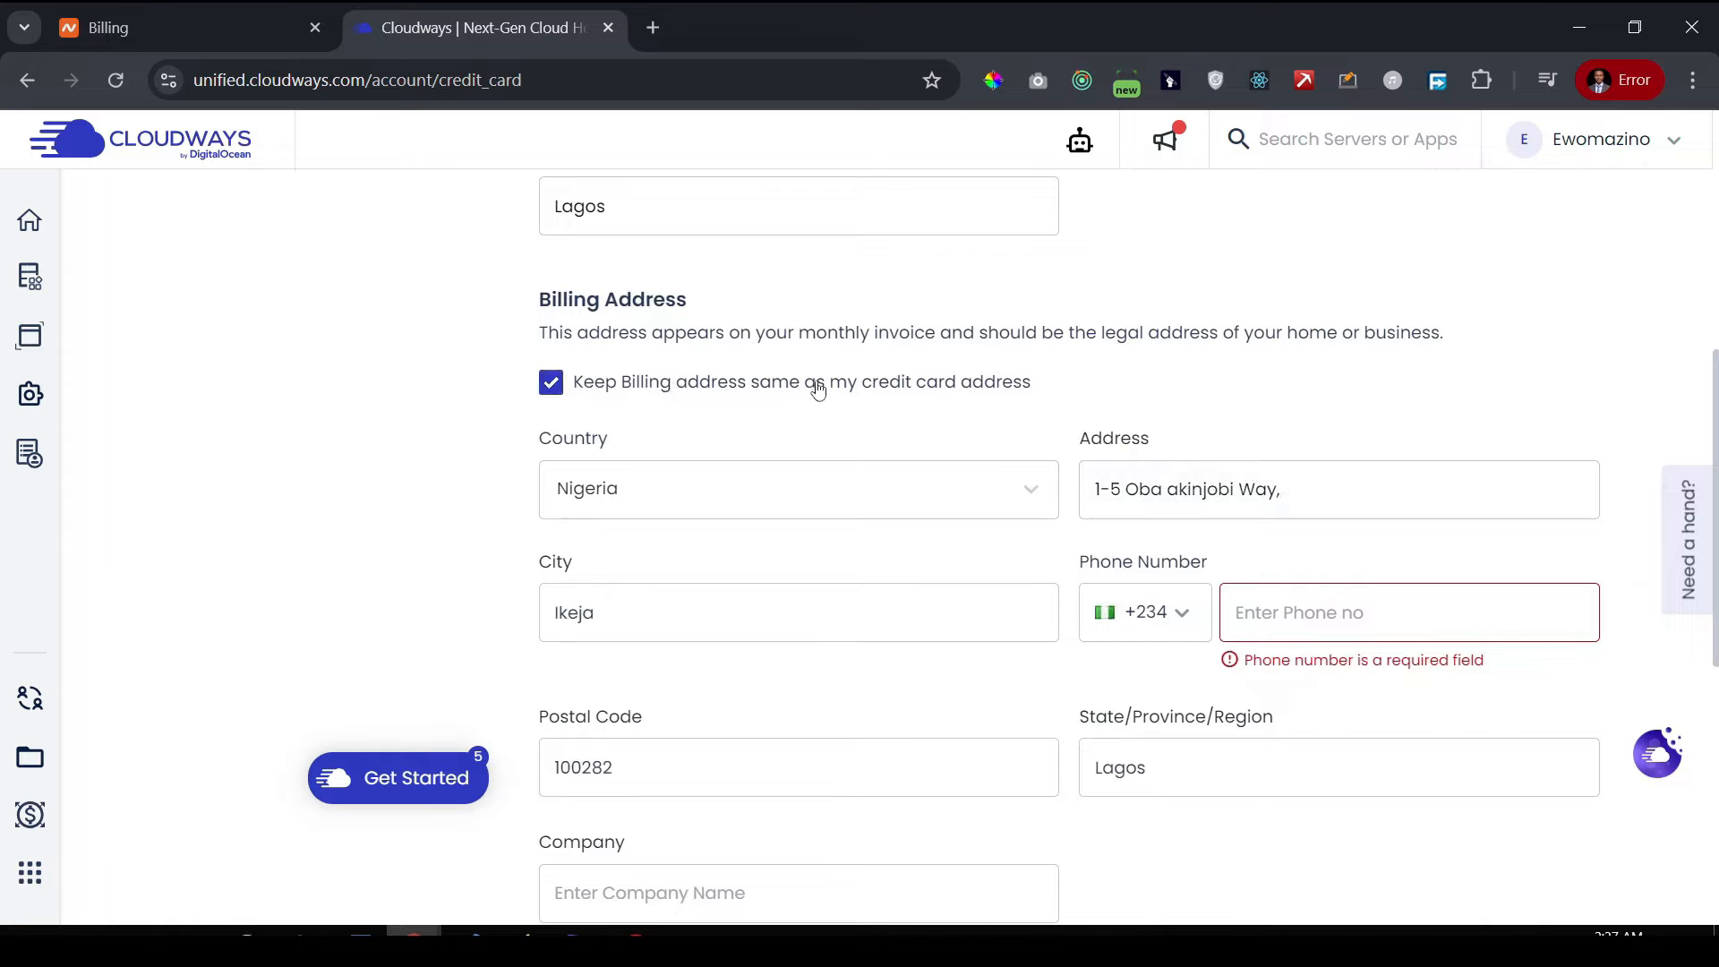
scroll(1460, 362, "down", 2)
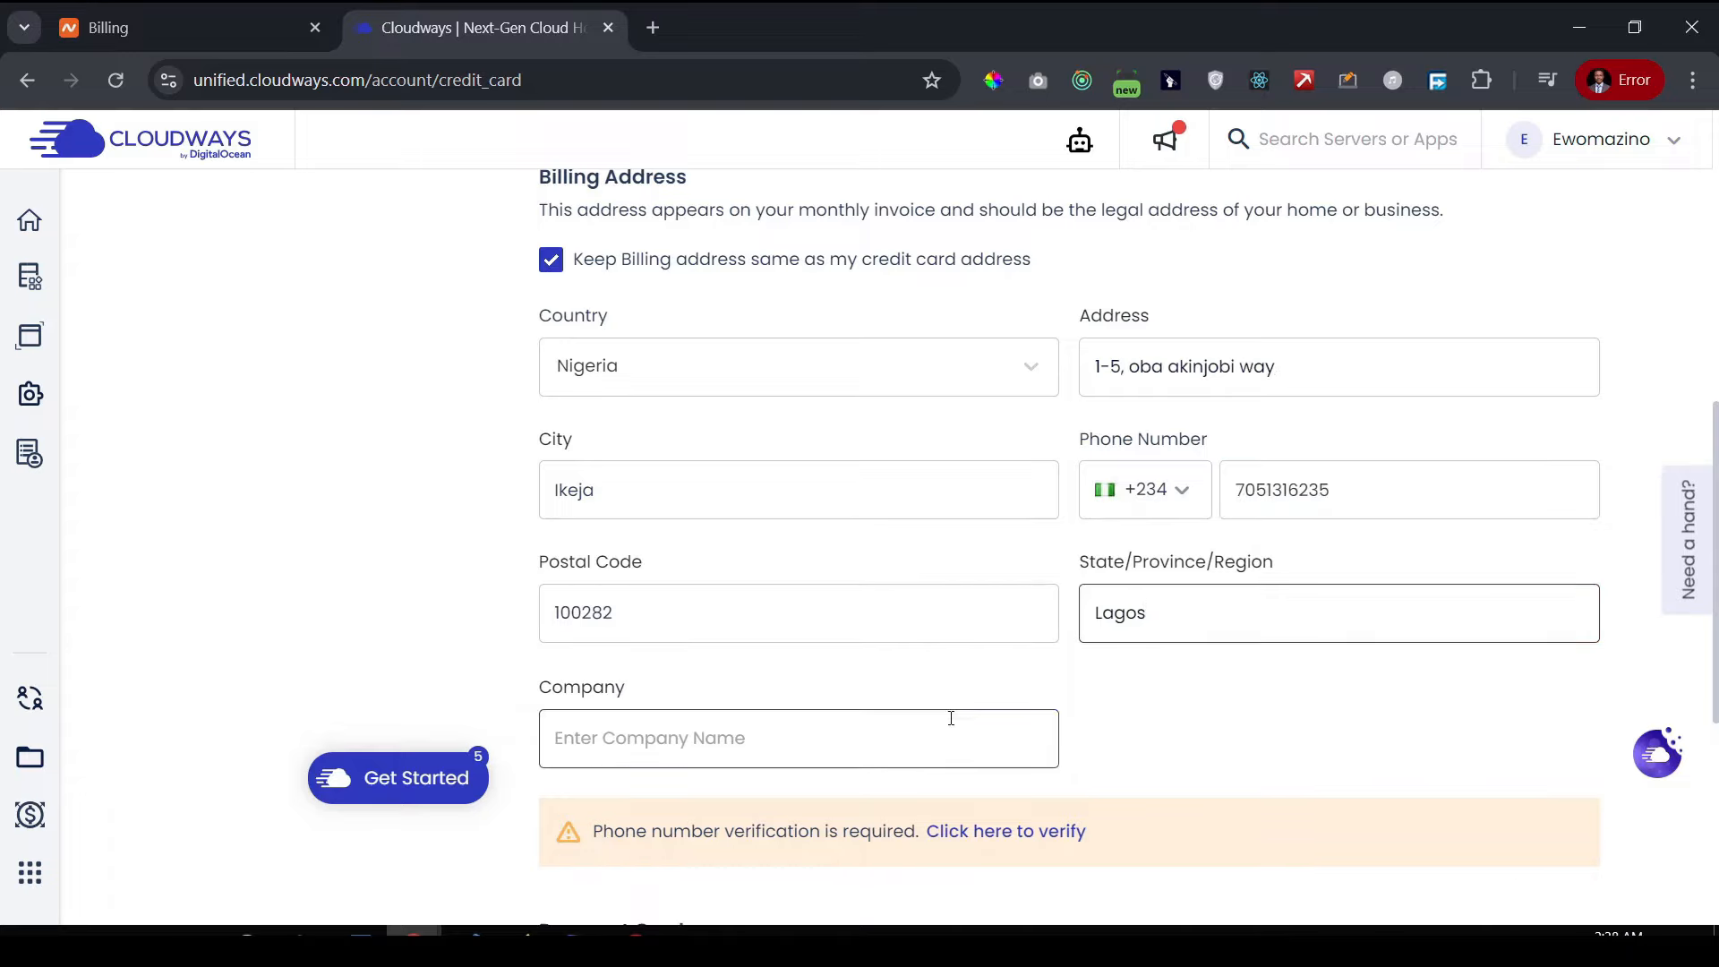
left_click(1032, 842)
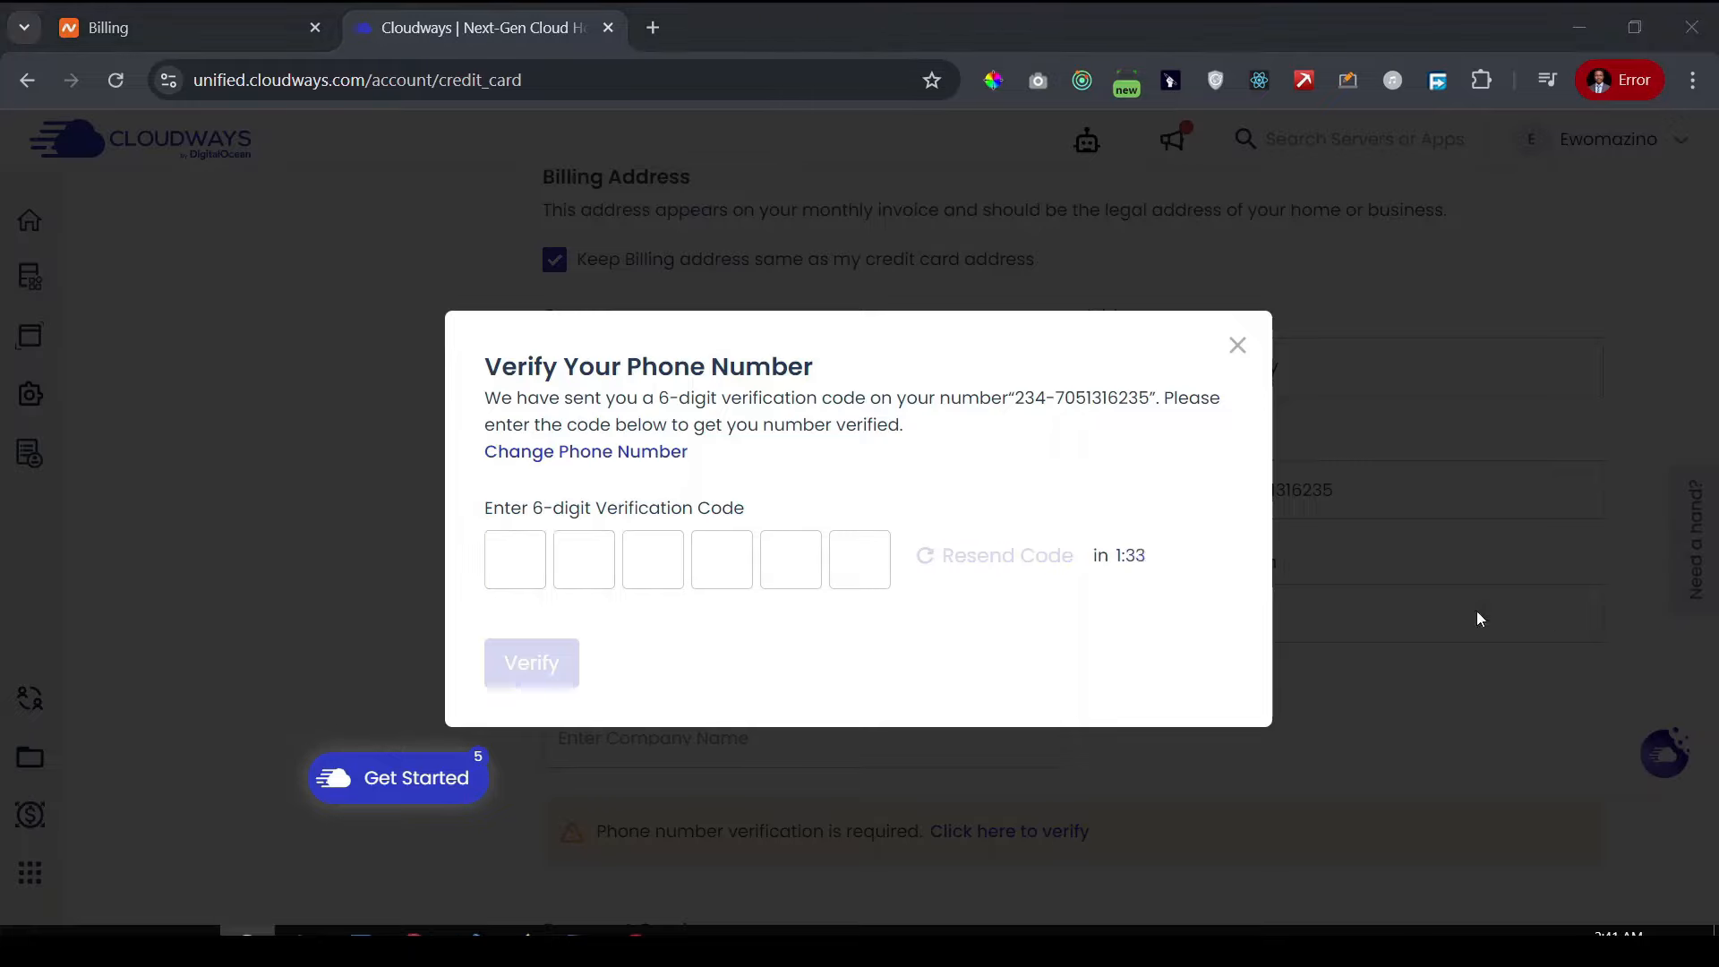
Step: Enter the six-digit SMS verification code and submit it to verify the phone
left_click(525, 563)
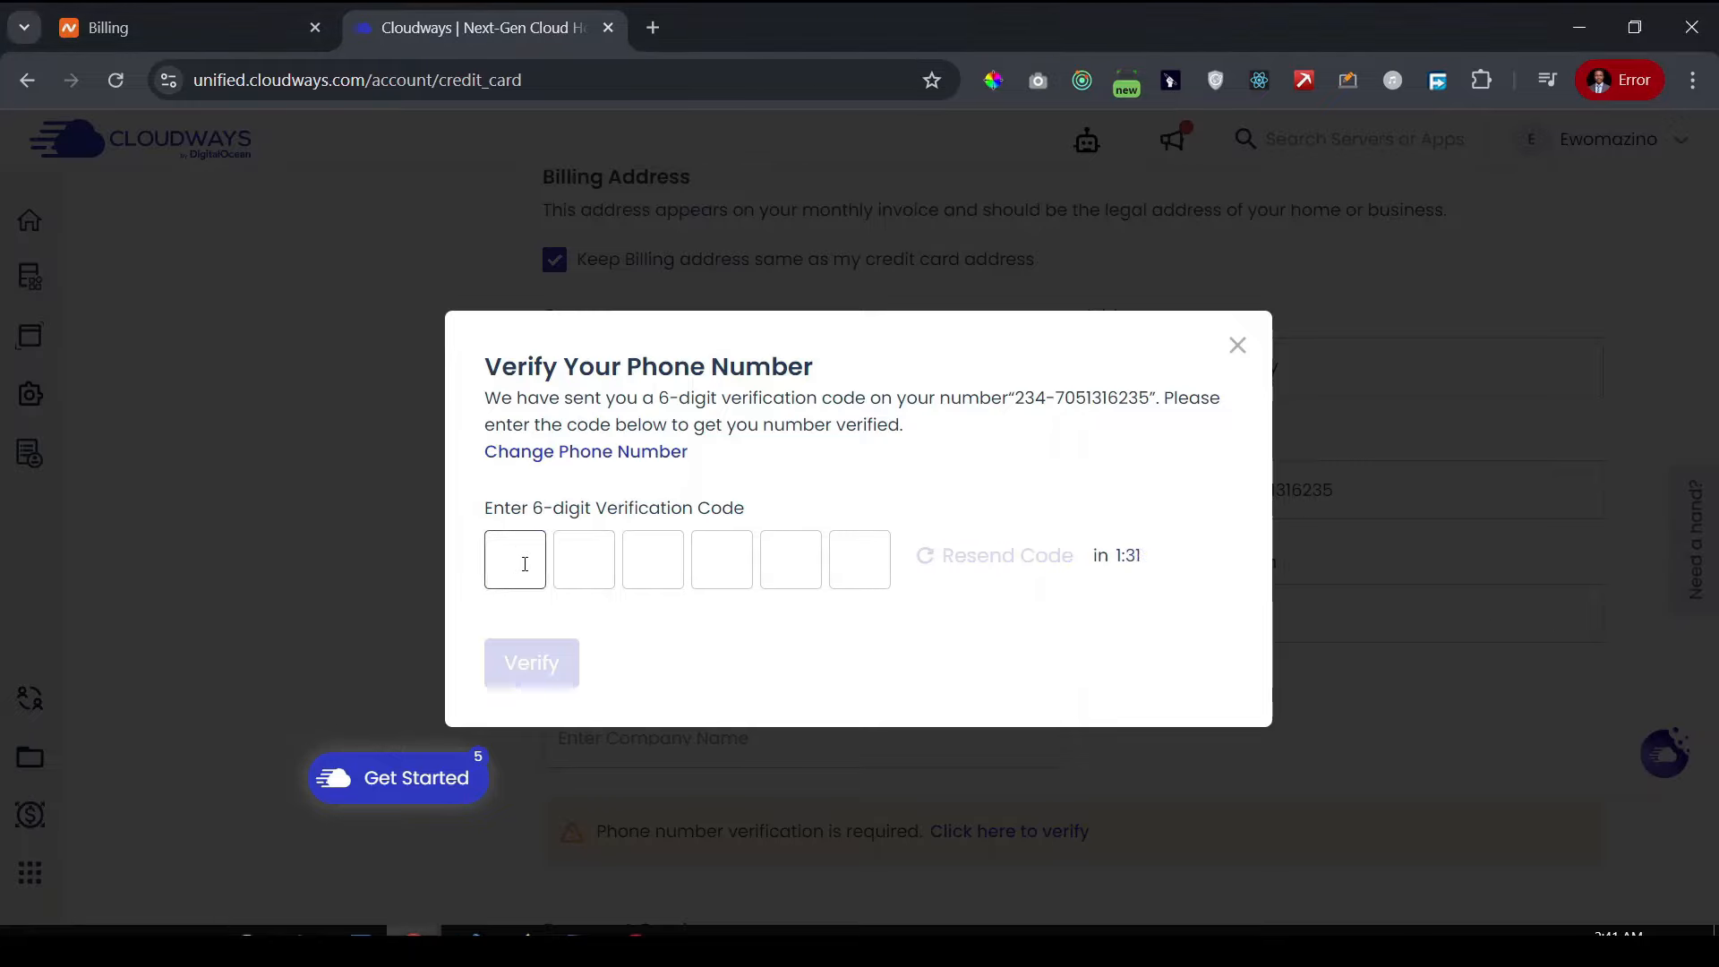
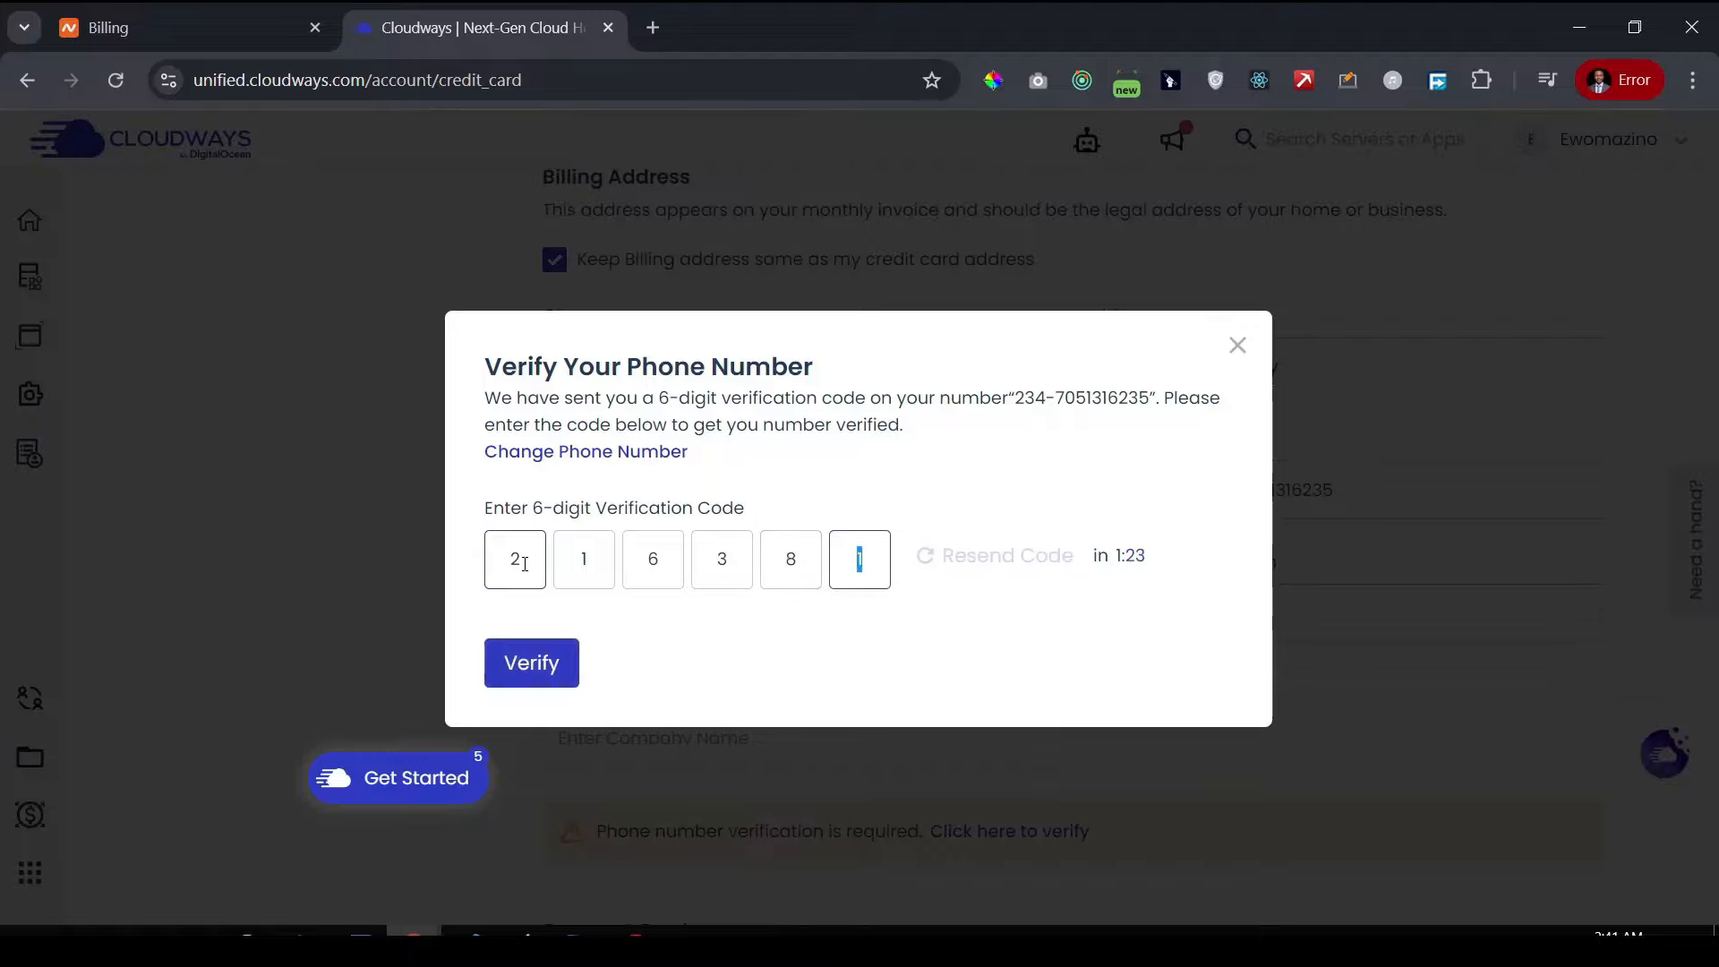
left_click(536, 672)
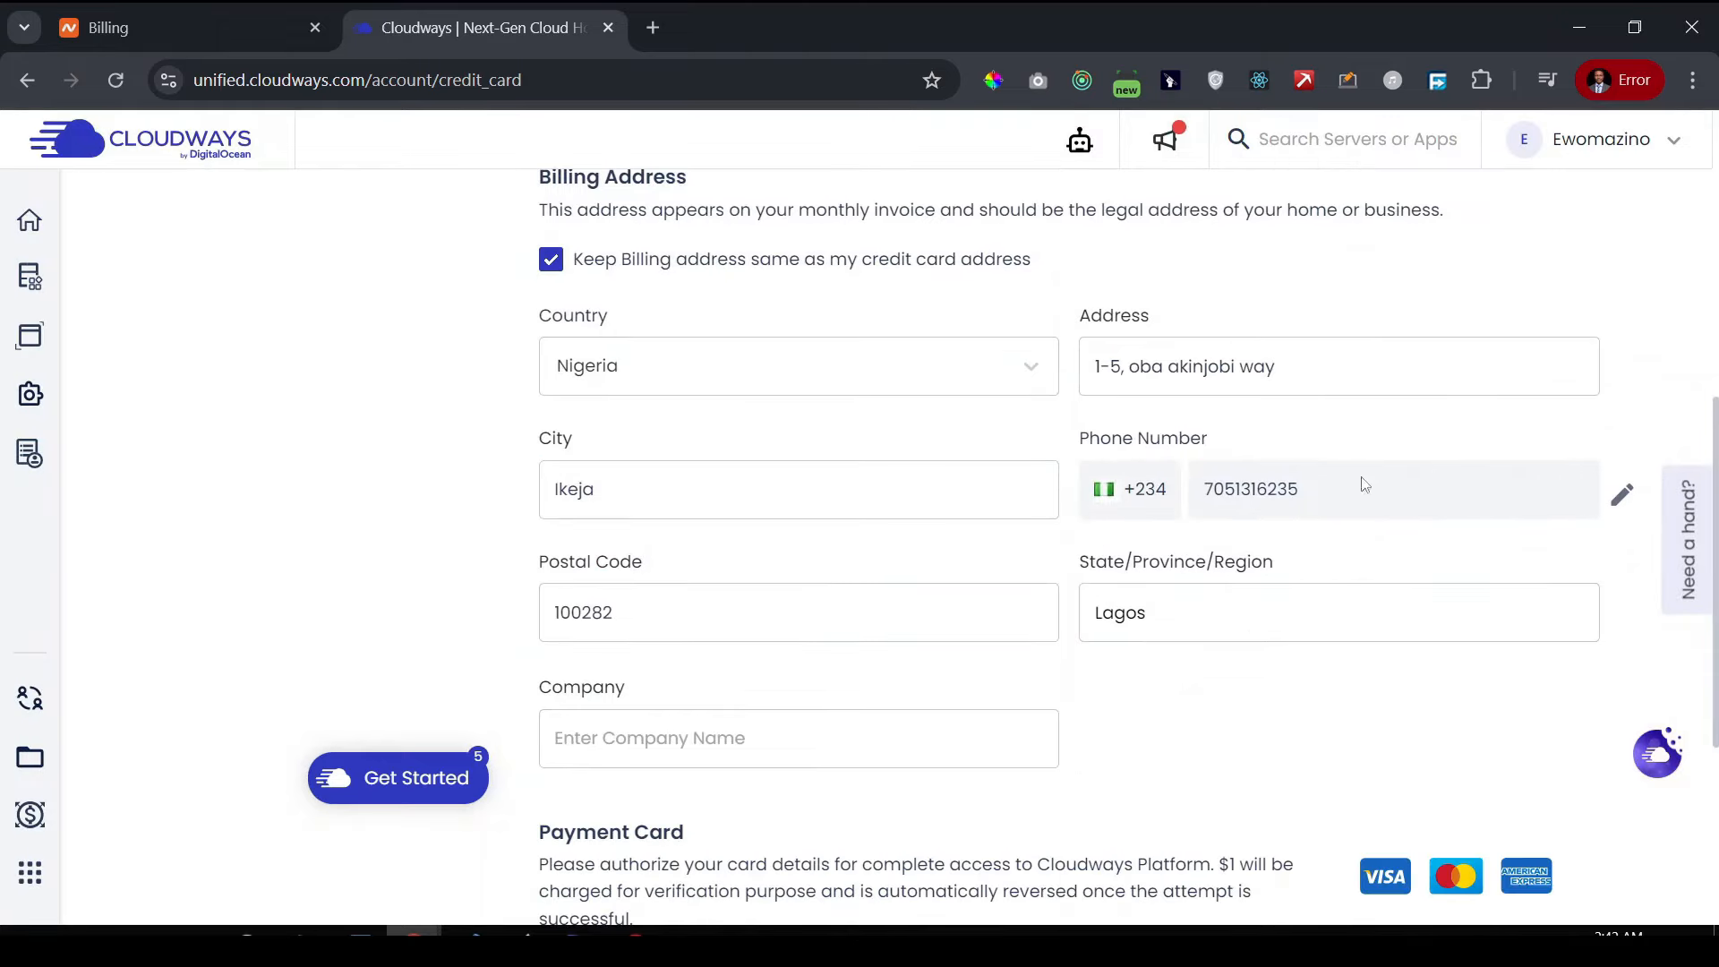
Step: Set the company to ZinoTrust, proceed through payment, and dismiss the upgrade thank-you message
scroll(600, 707, "down", 3)
left_click(817, 485)
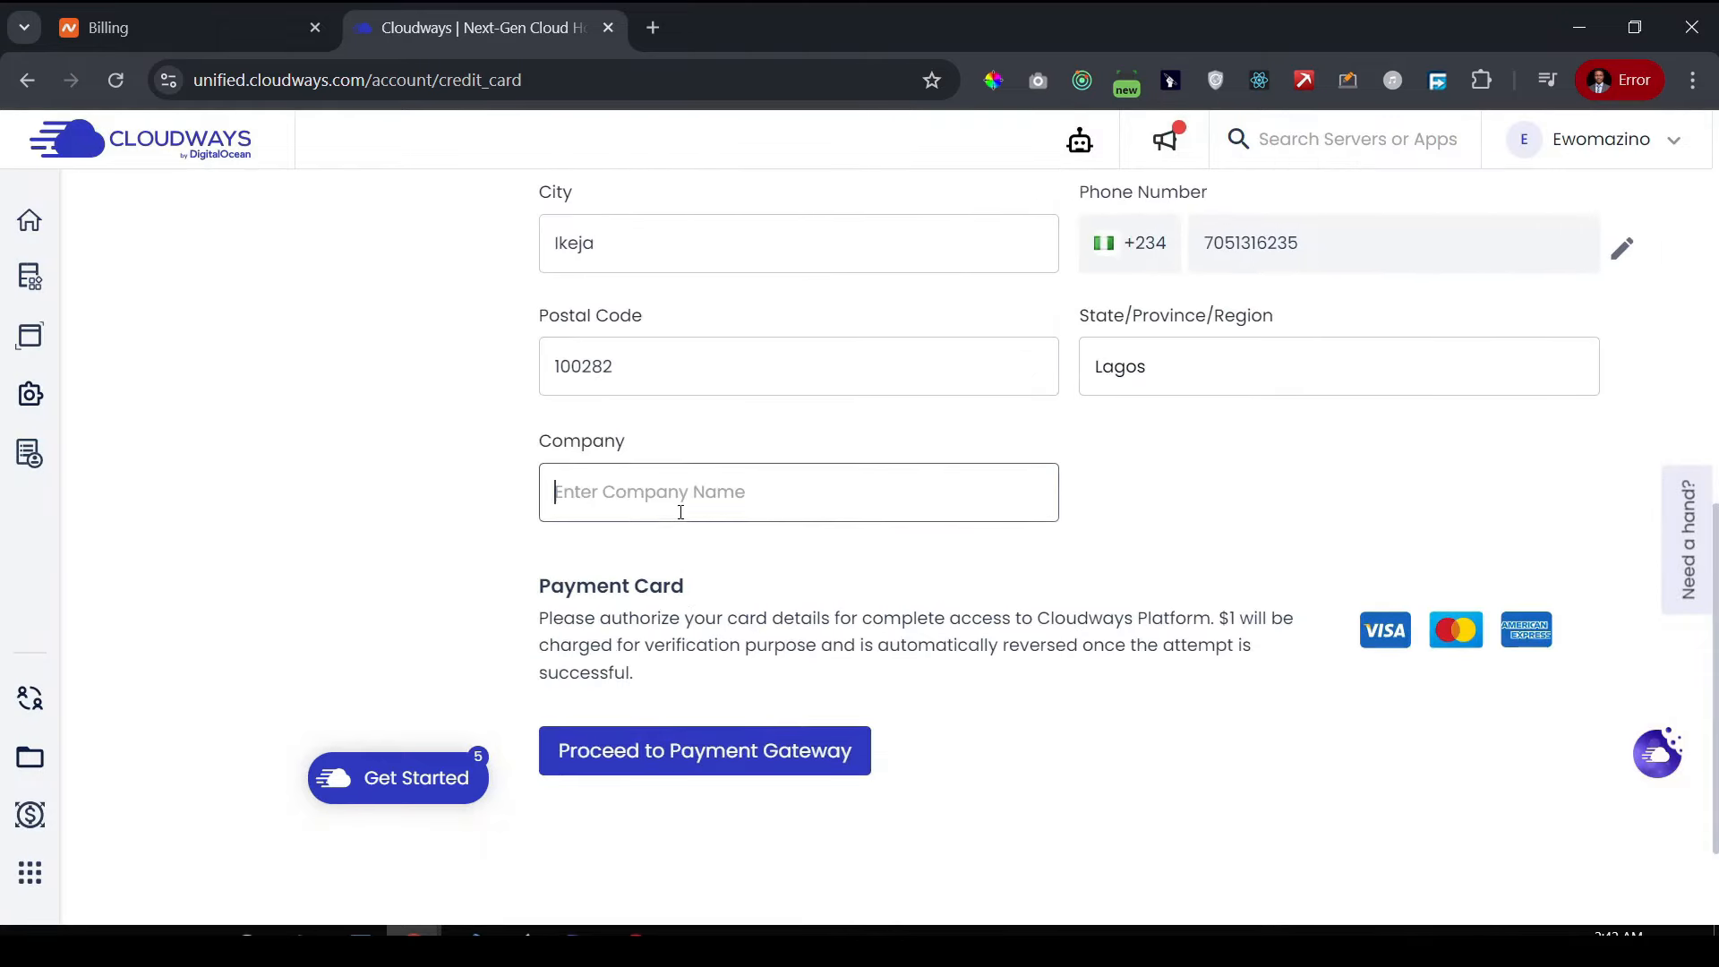
key("Down")
key("Return")
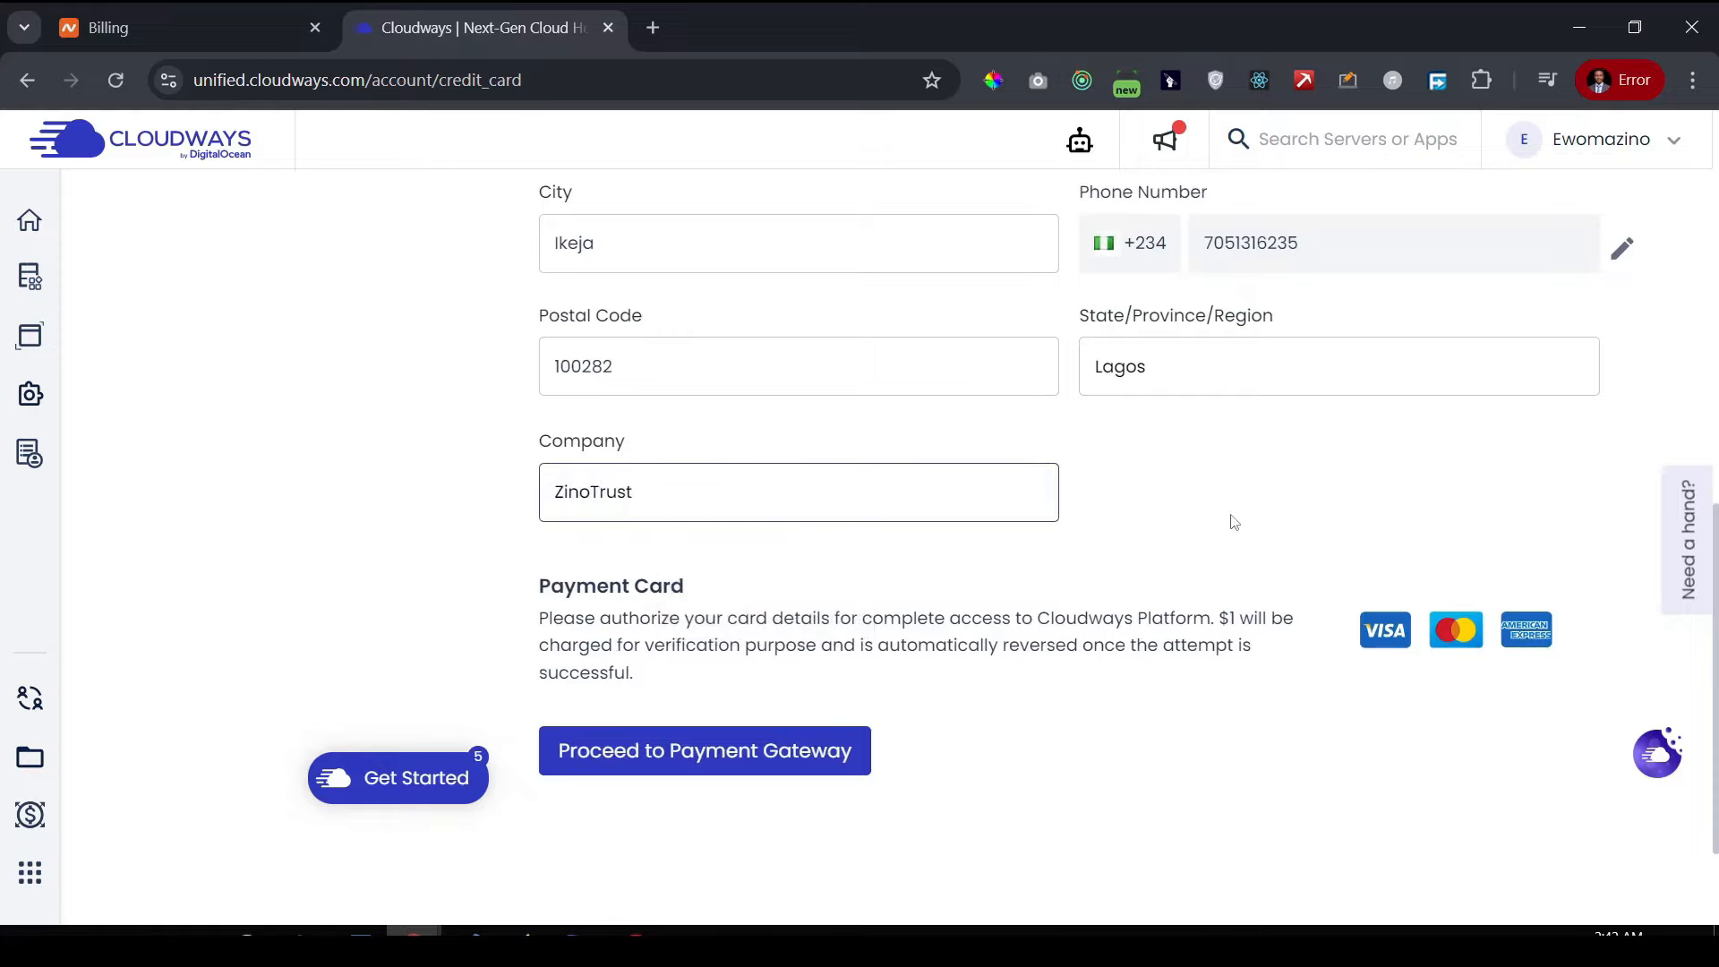
scroll(1227, 564, "up", 1)
scroll(1204, 613, "down", 3)
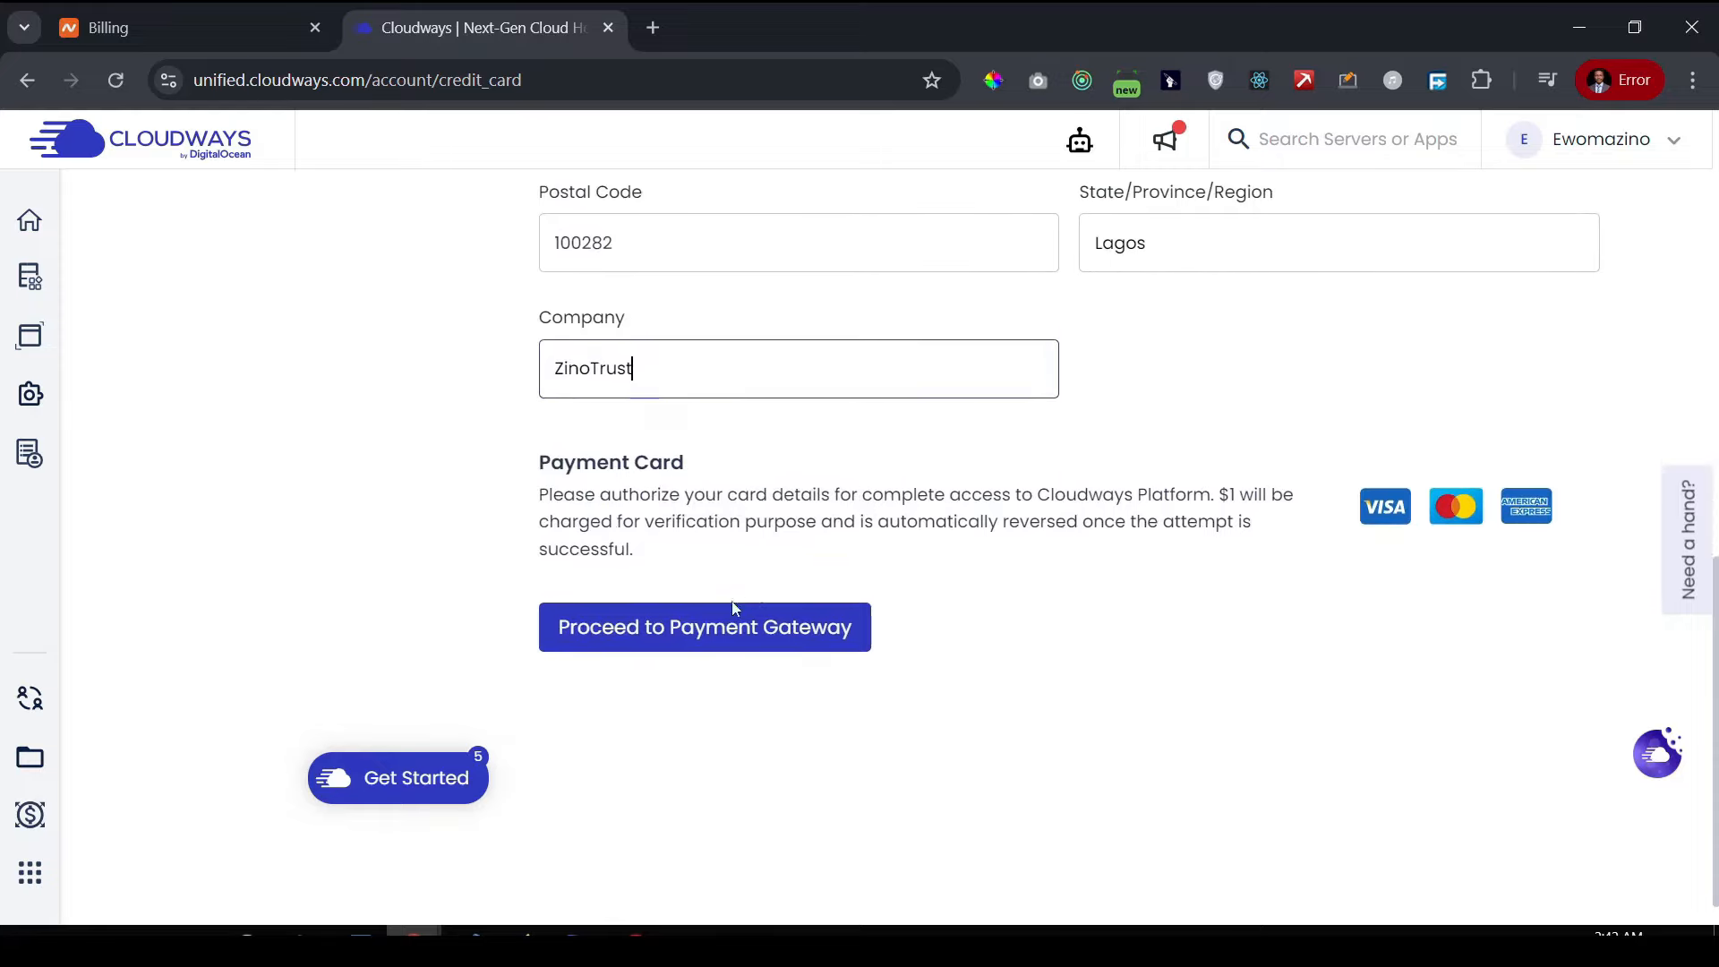
left_click(705, 643)
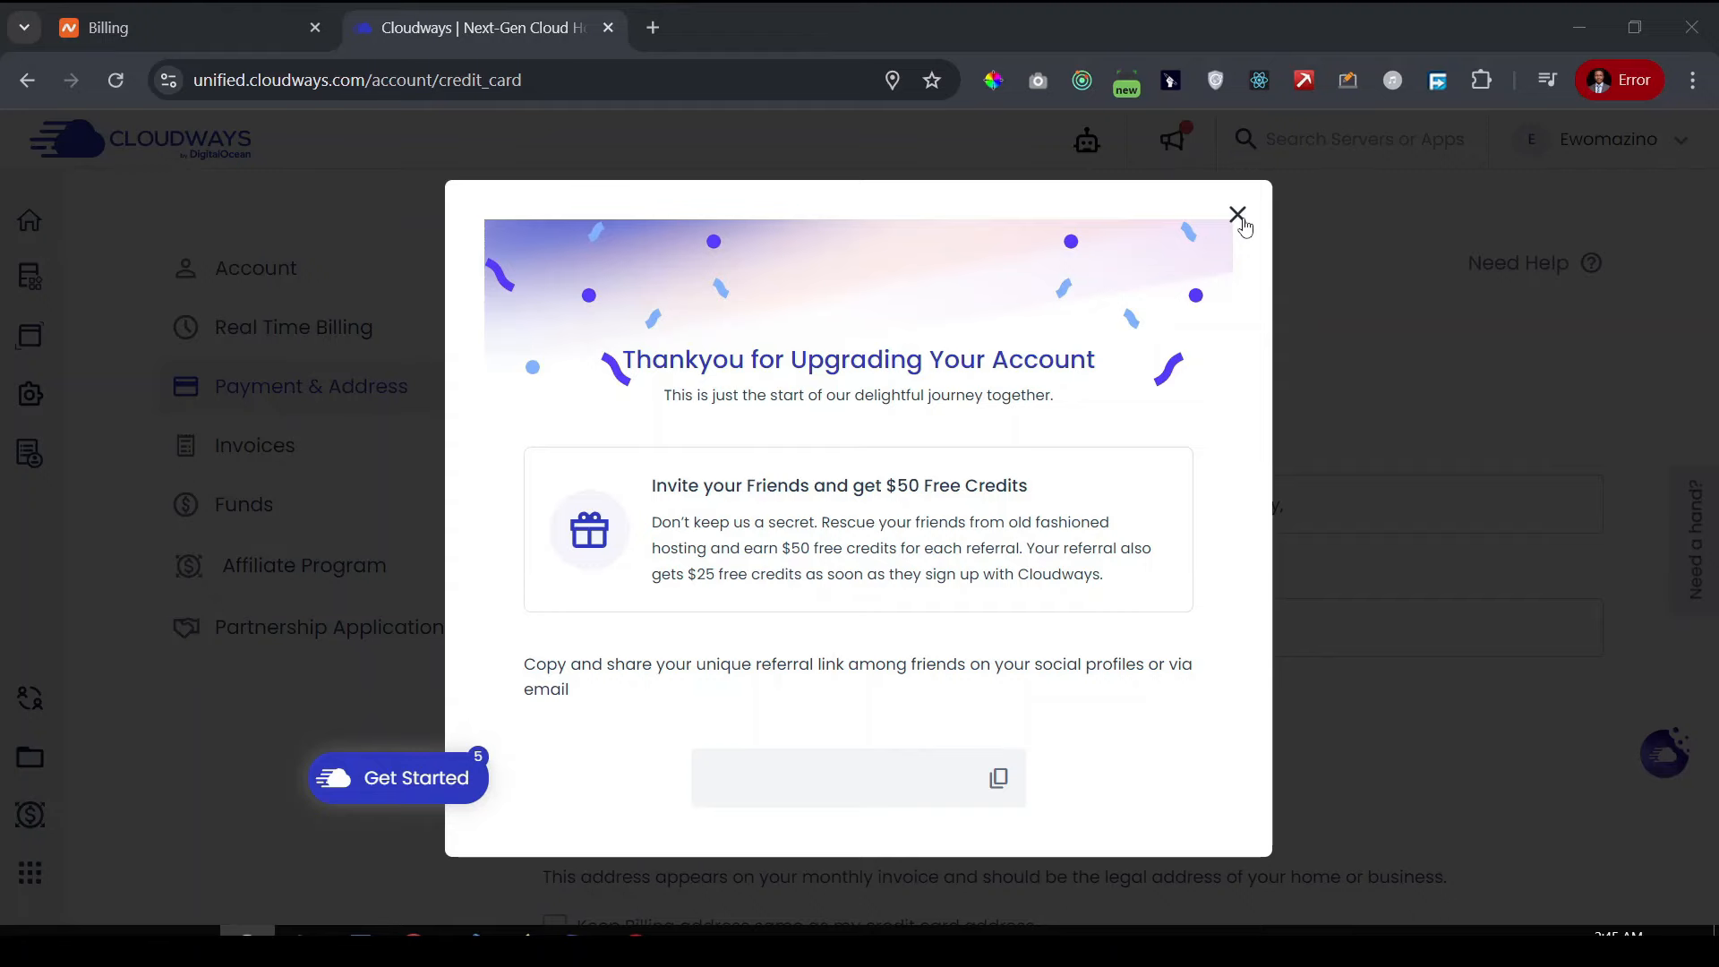
left_click(1238, 215)
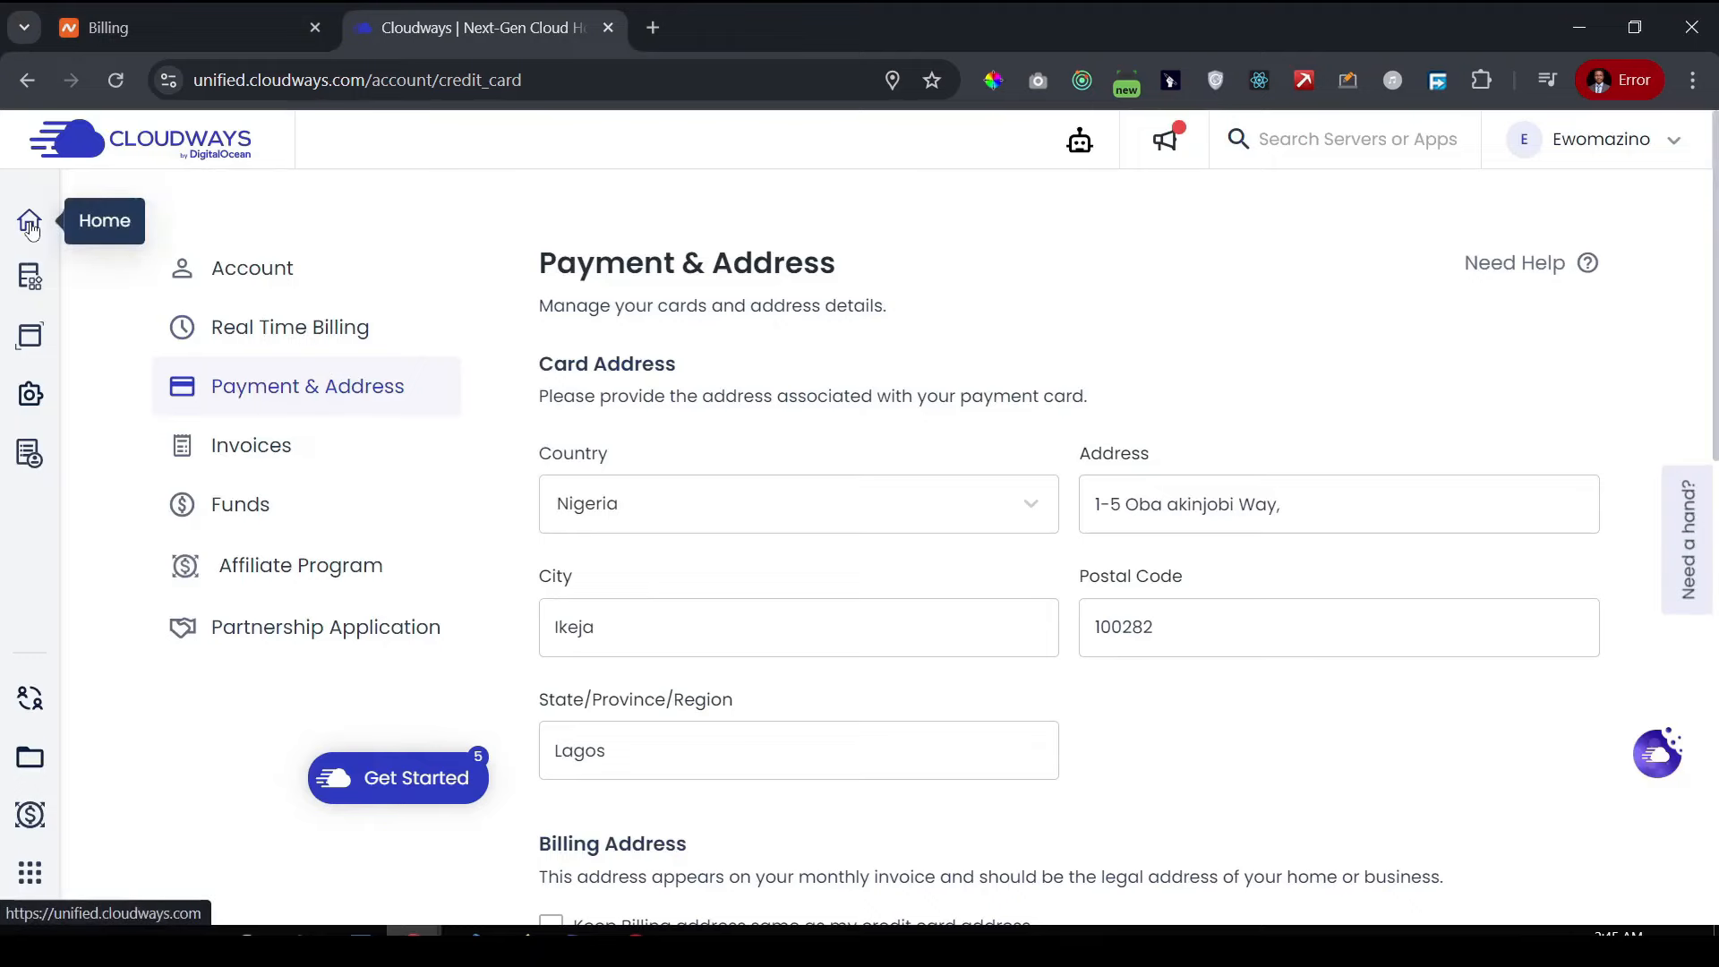
Step: Start adding a new server from Home with WordPress as the application
left_click(31, 224)
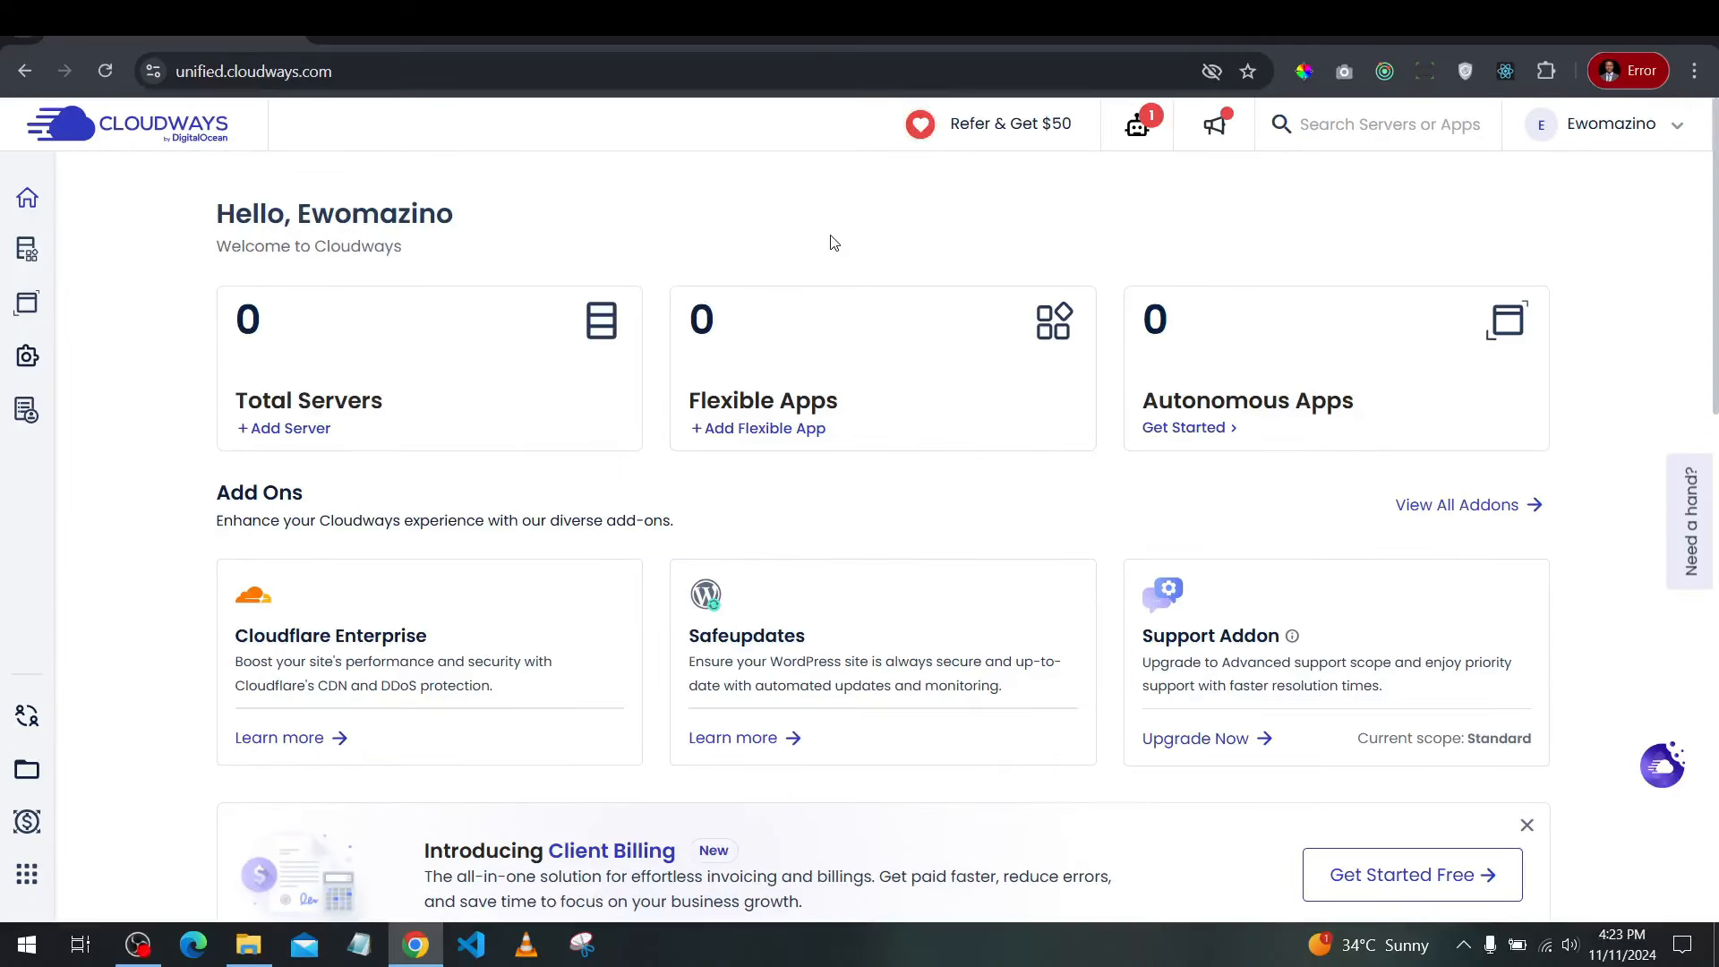
left_click(309, 436)
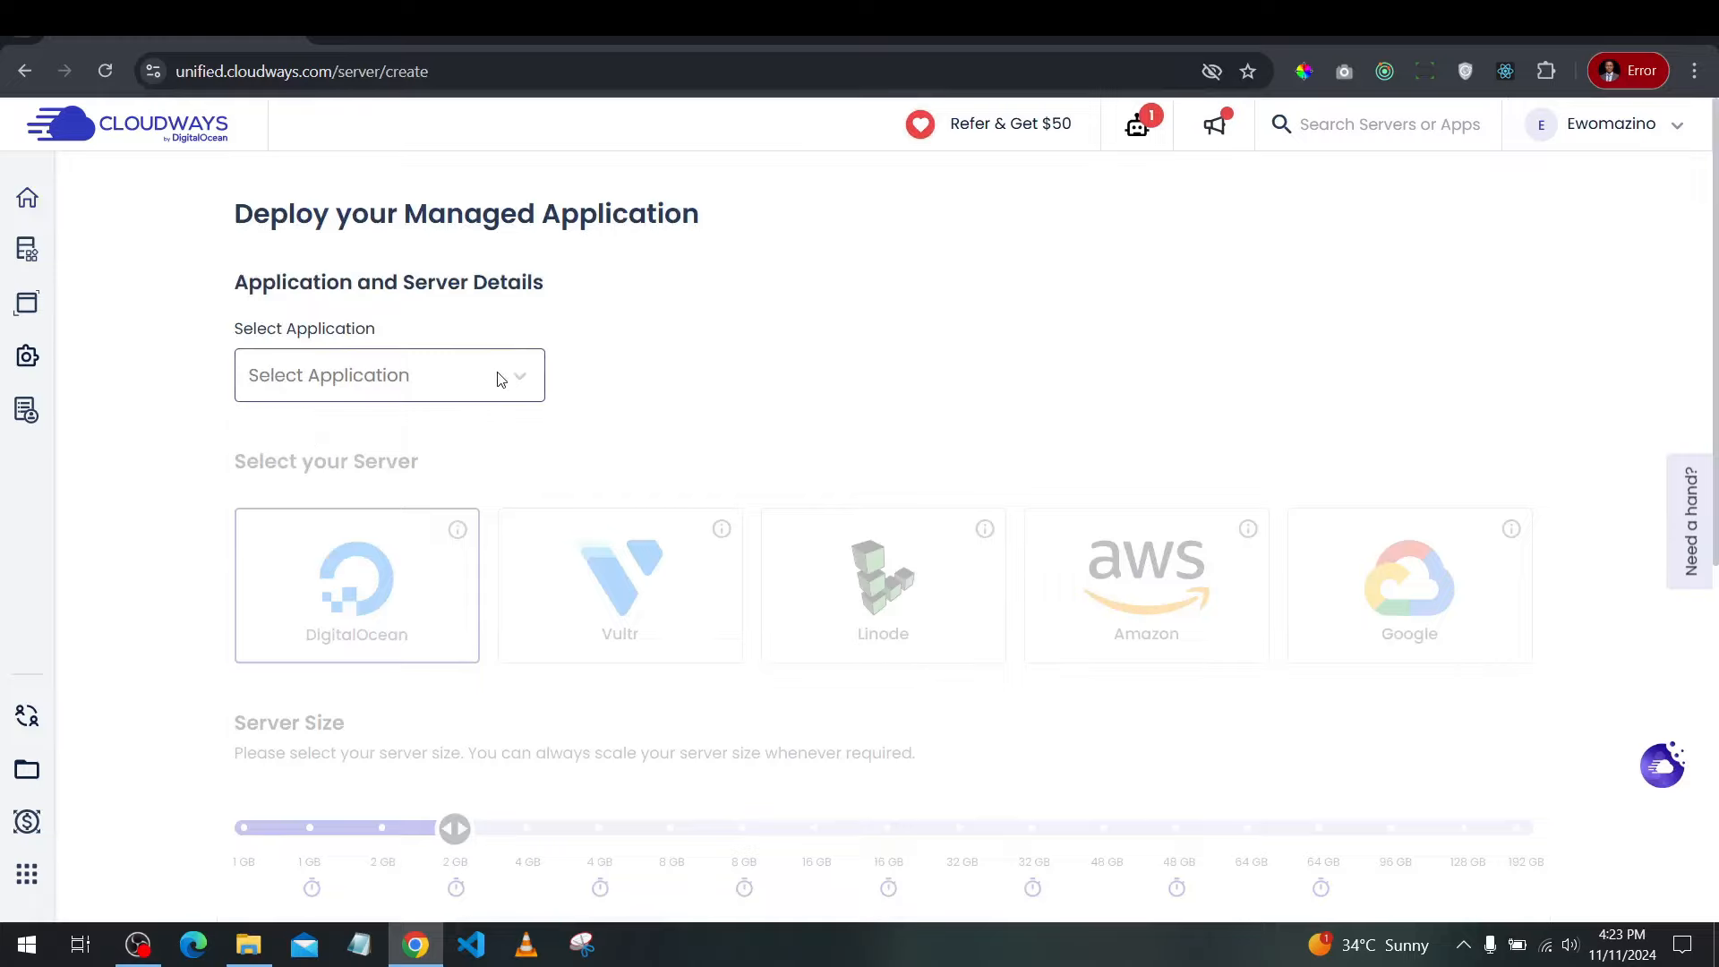
left_click(500, 379)
left_click(358, 438)
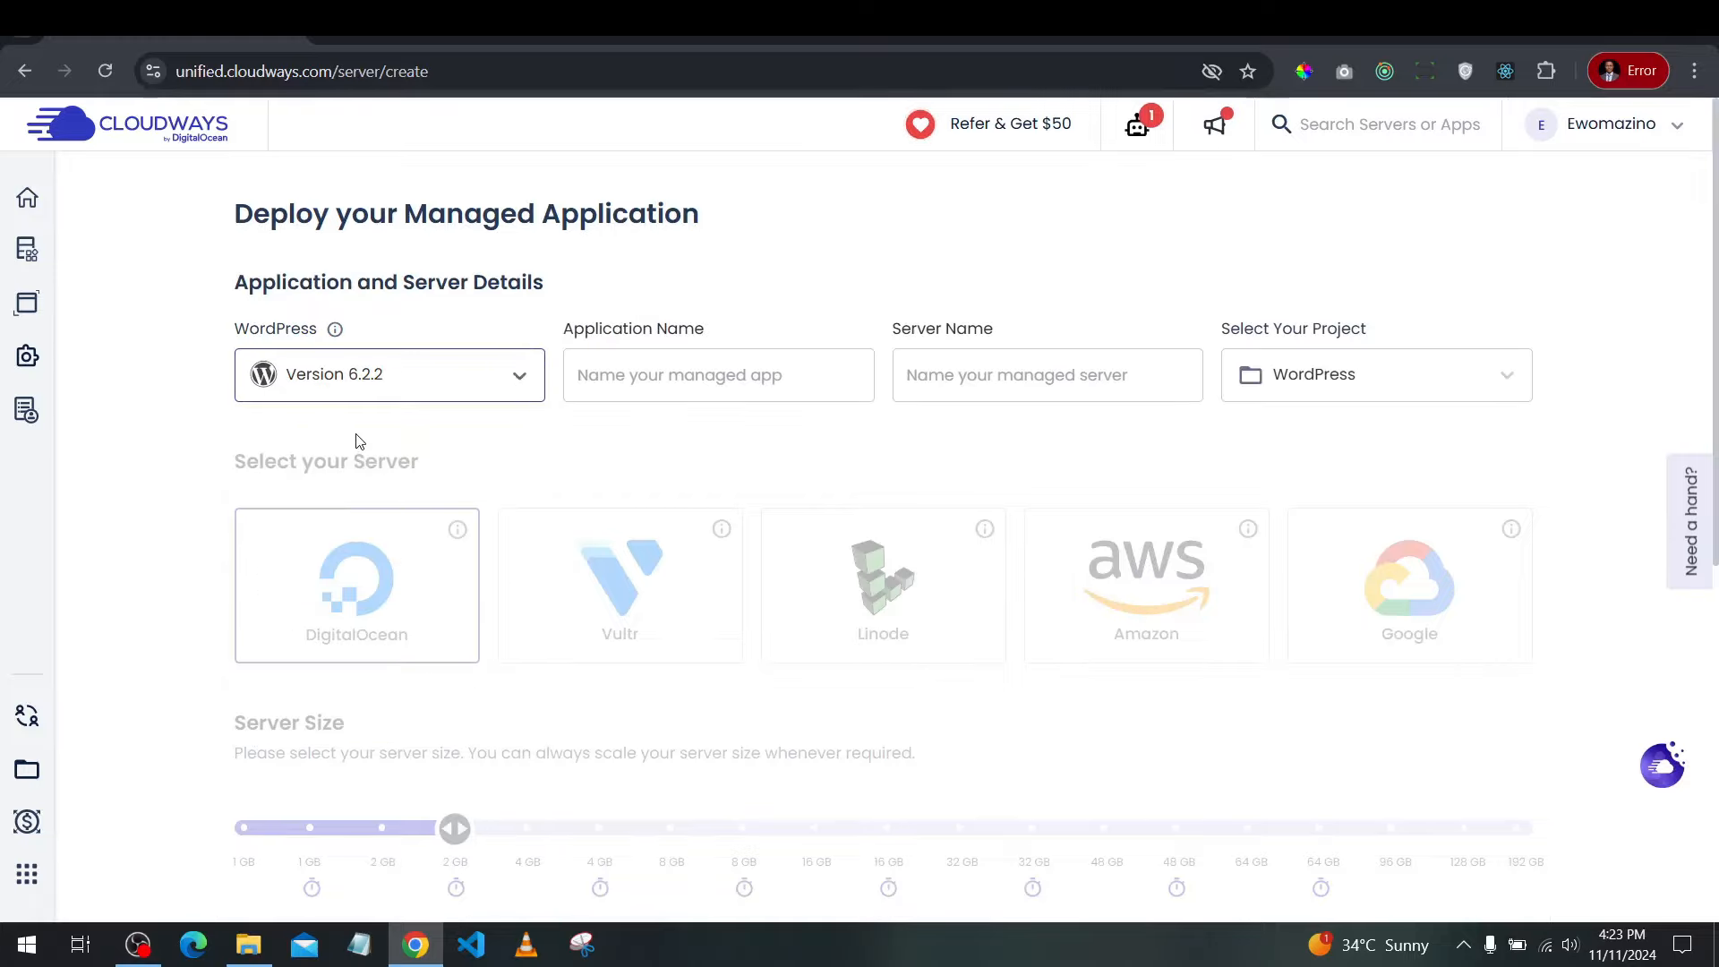
scroll(736, 507, "down", 1)
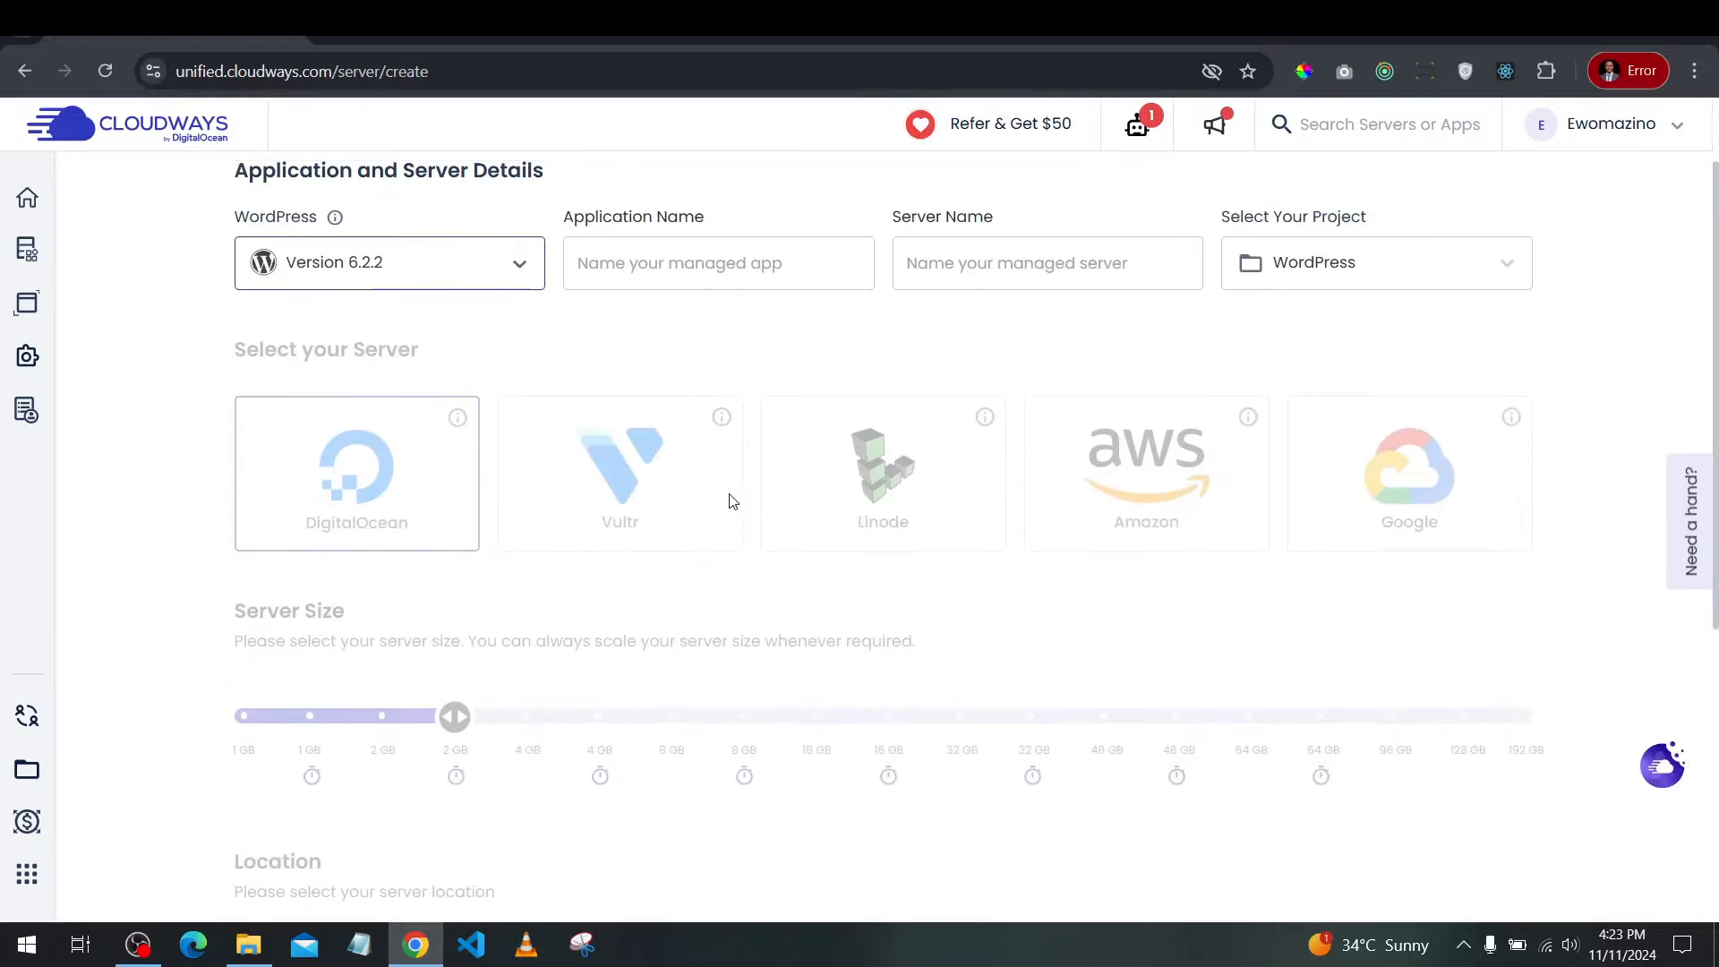
Step: Name the app 'WordPress' and the server 'WordPress Server', choose 1 GB, and launch
left_click(693, 274)
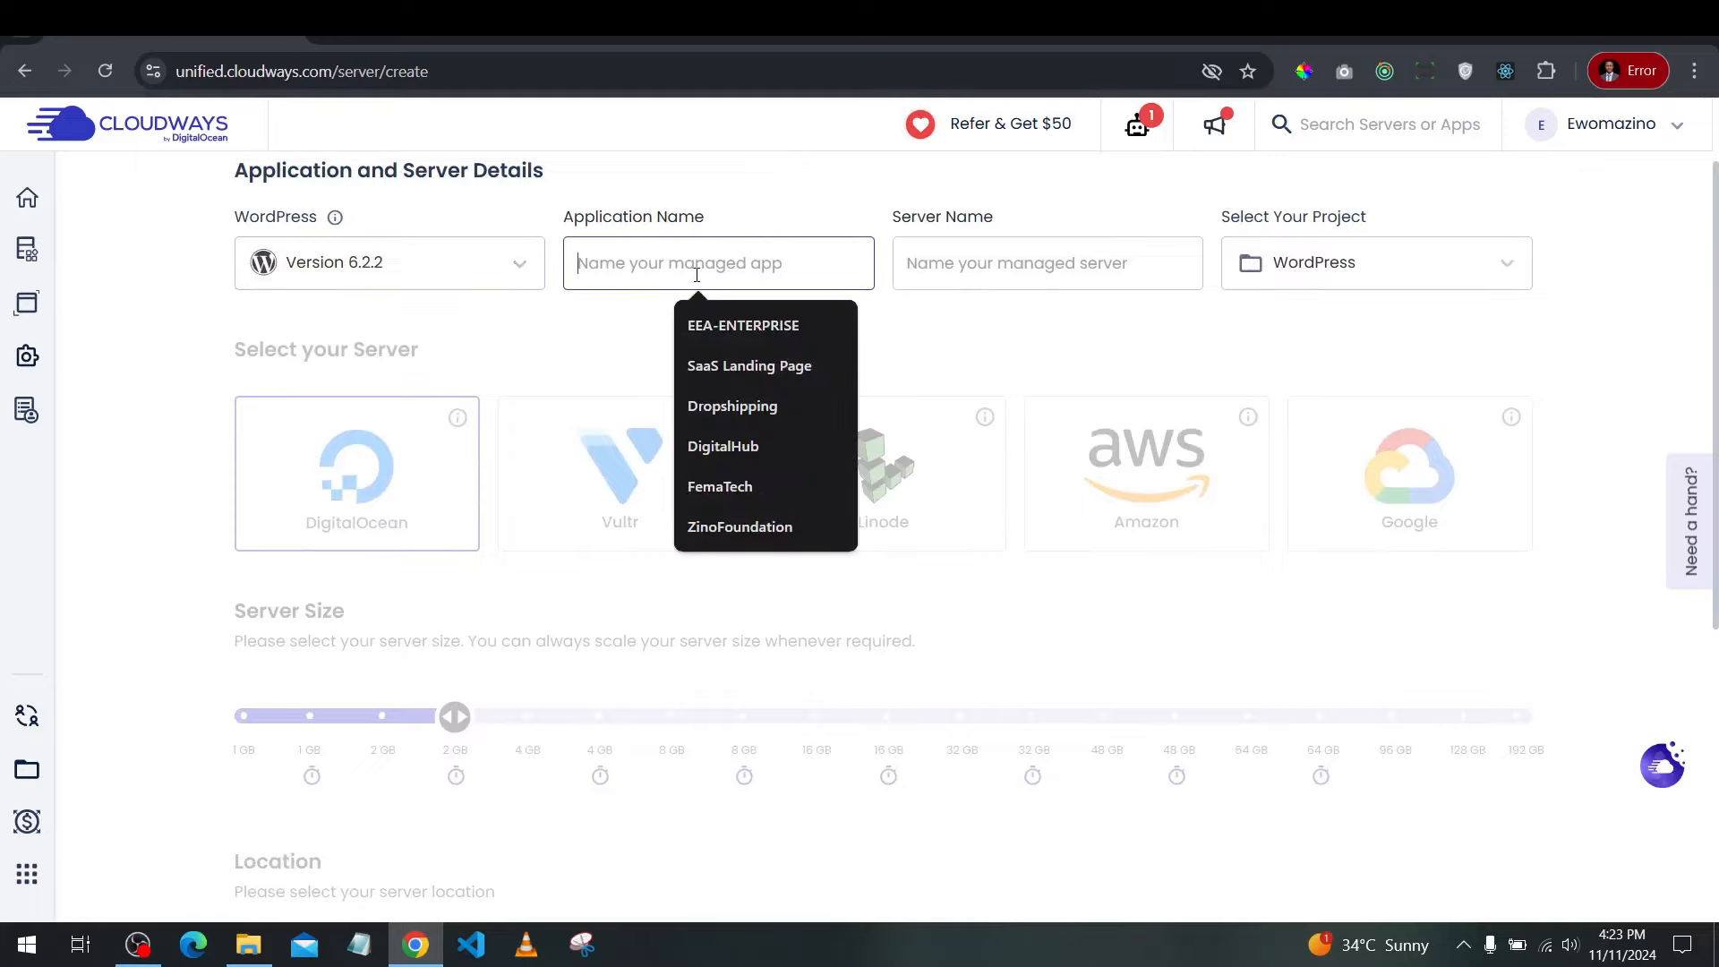
type("WordP")
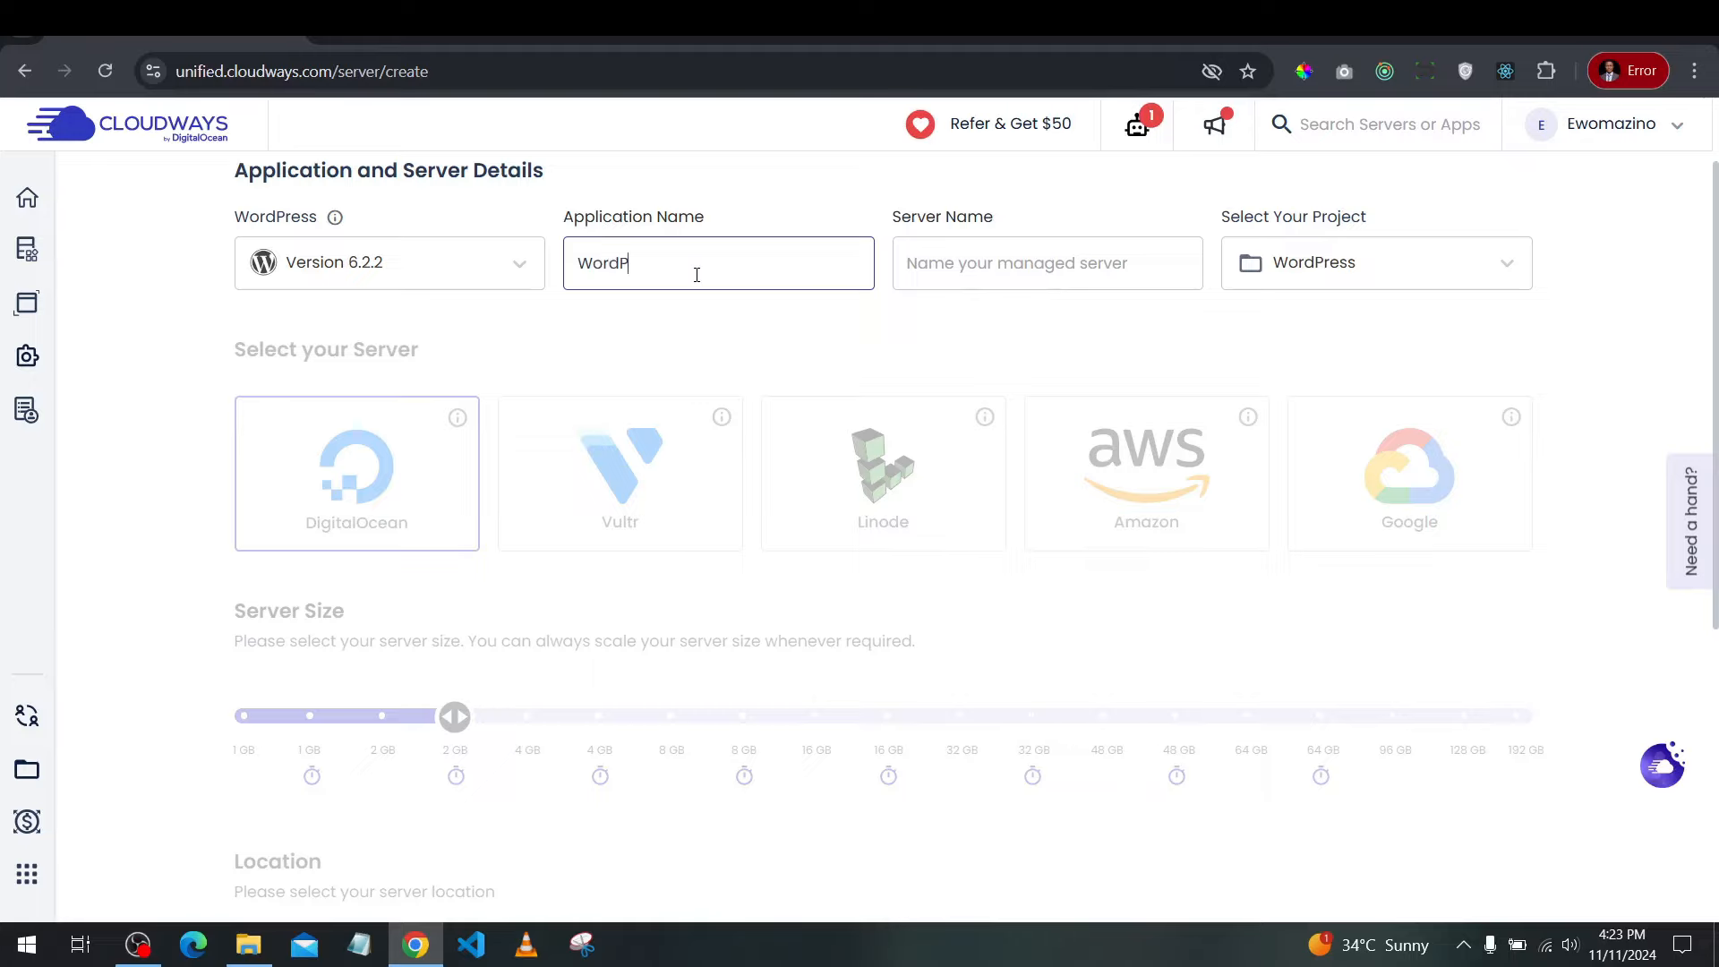
type("ress")
left_click(1063, 261)
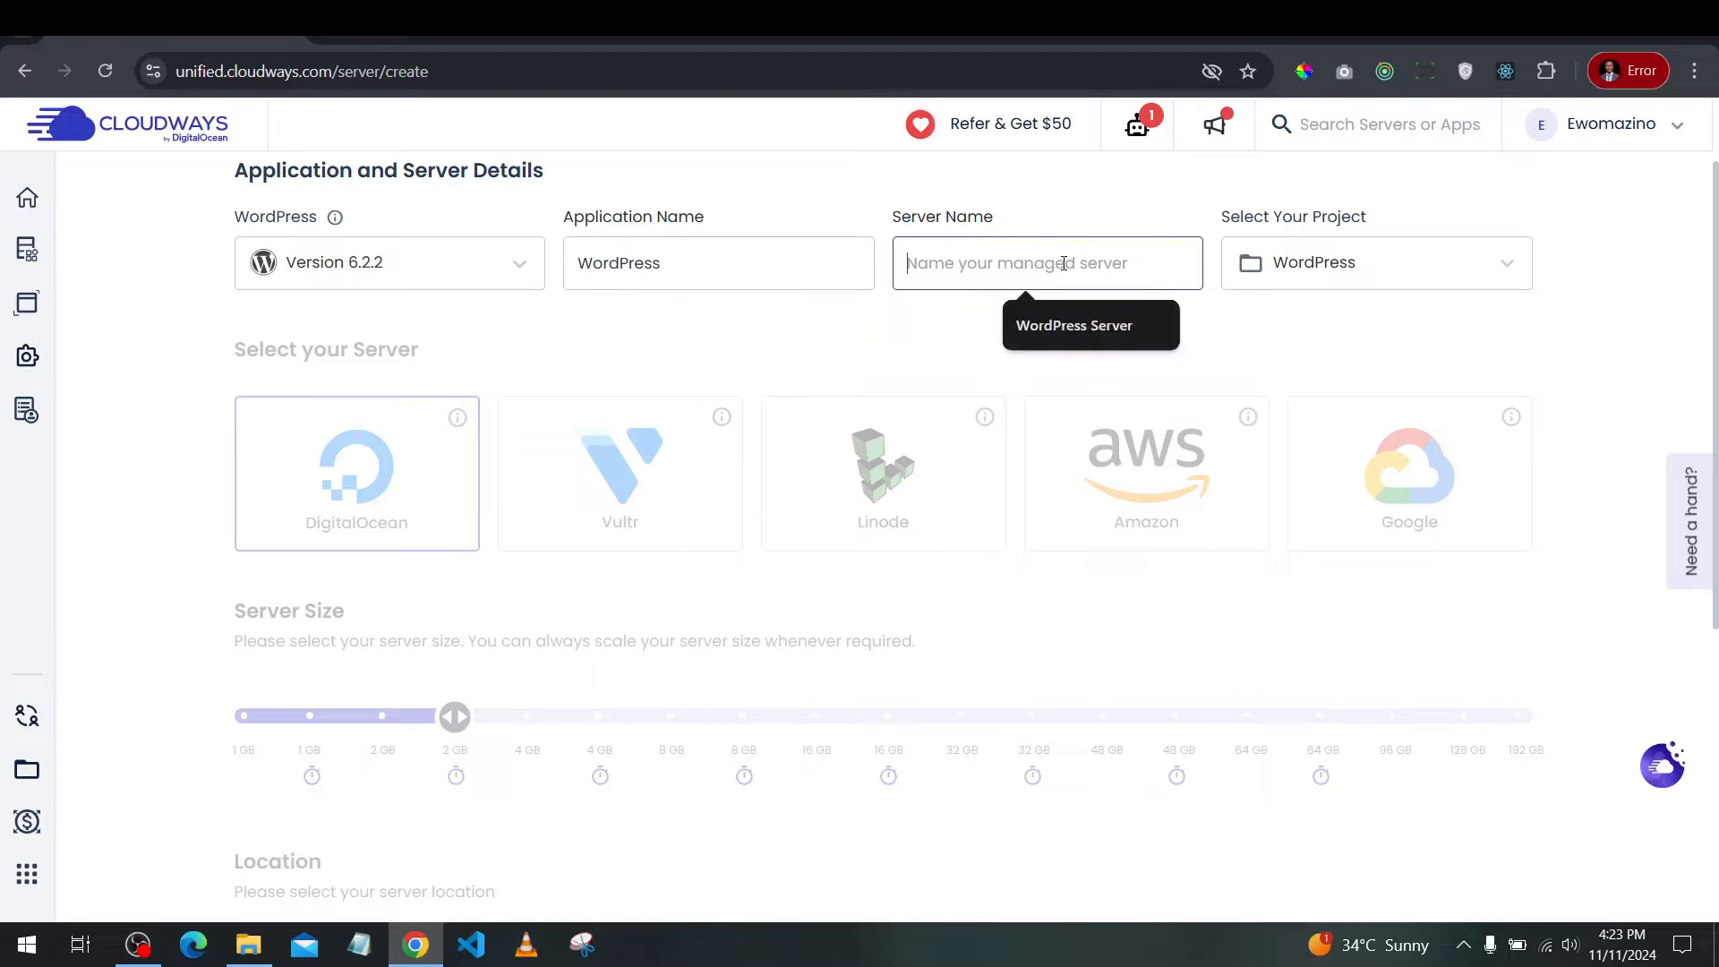
left_click(1065, 325)
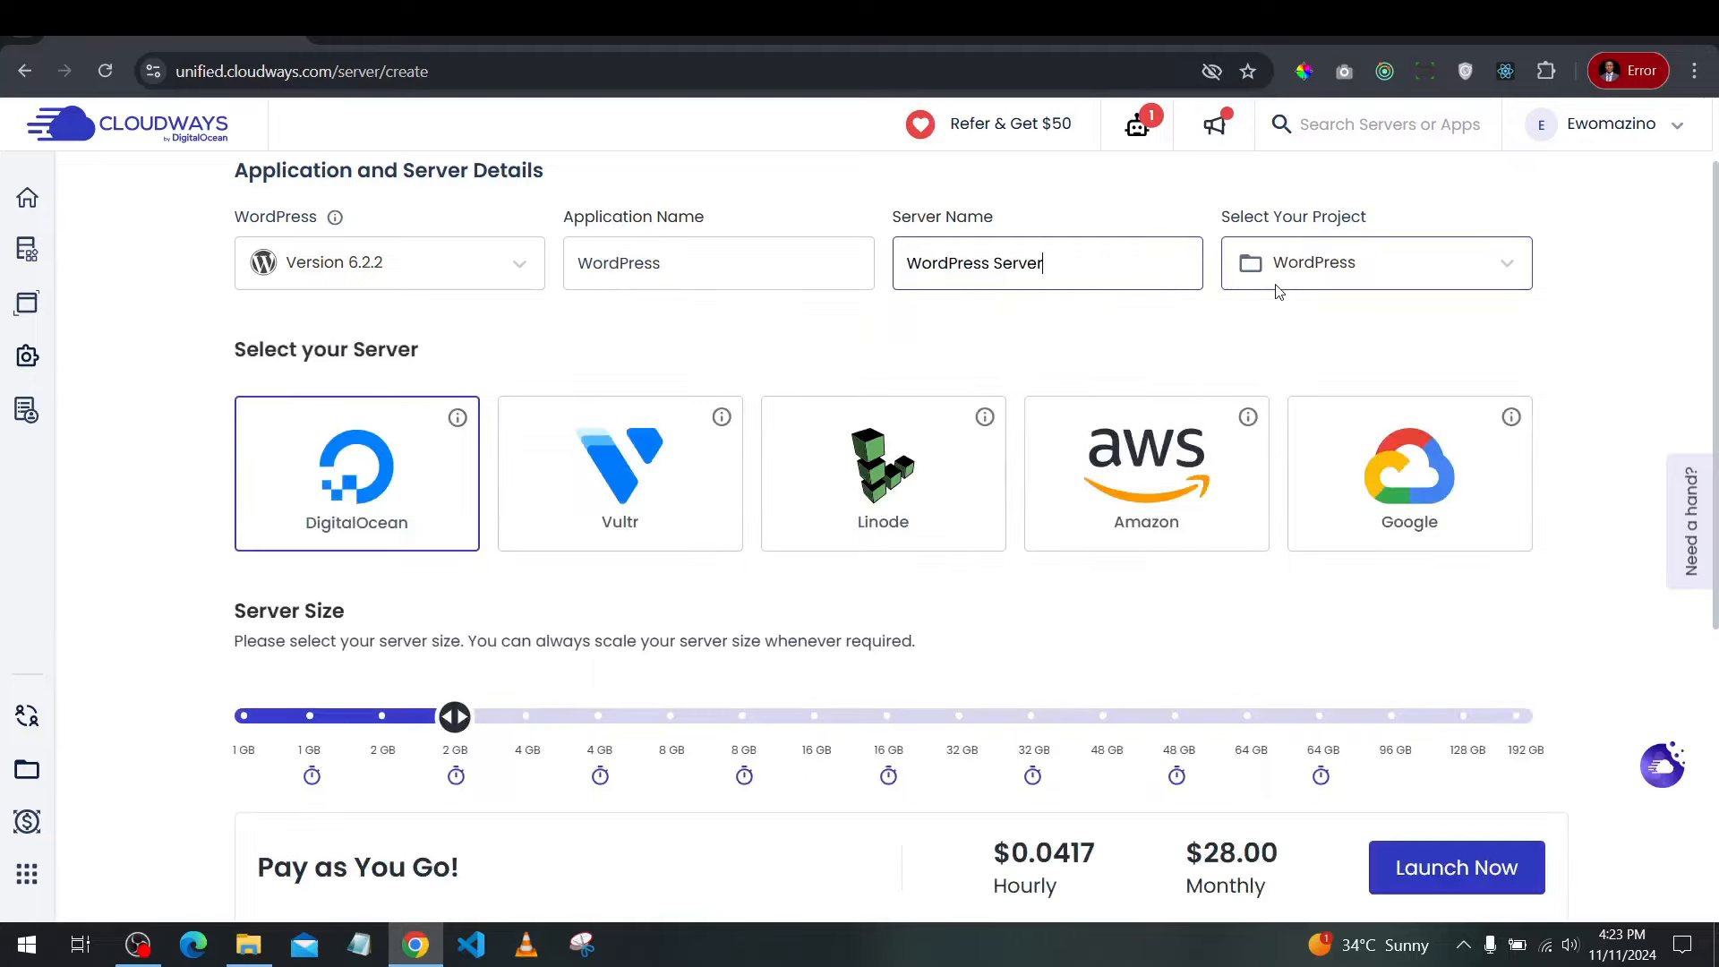
scroll(199, 438, "down", 1)
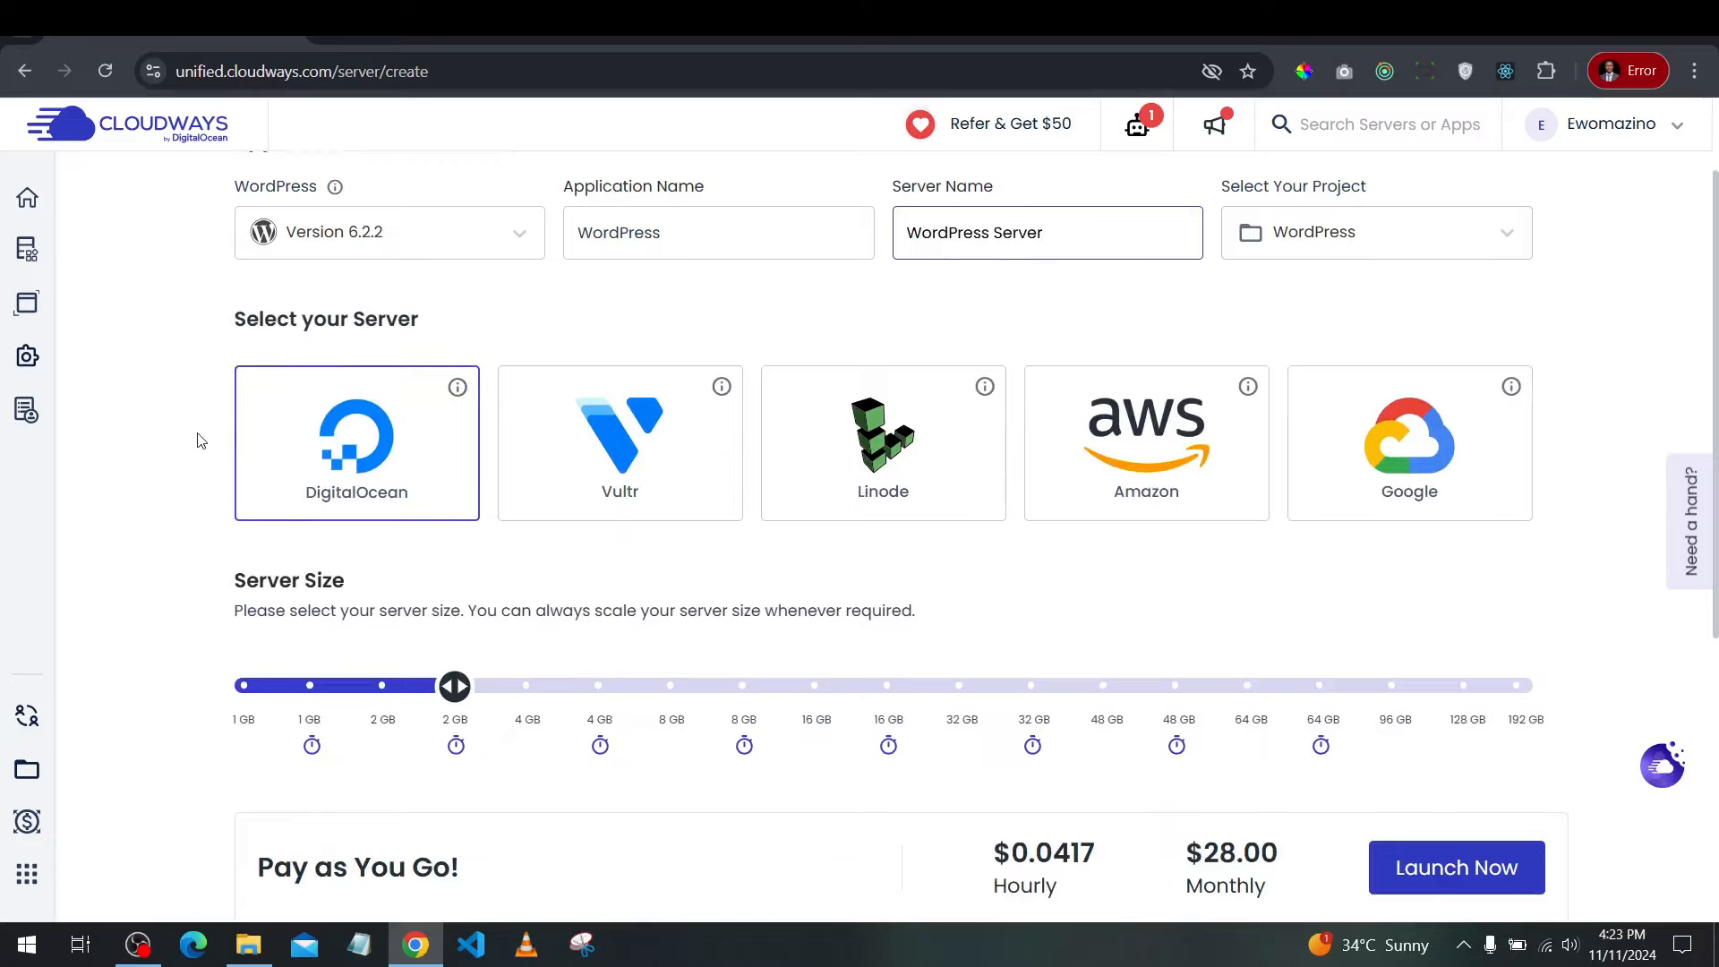
scroll(188, 438, "down", 2)
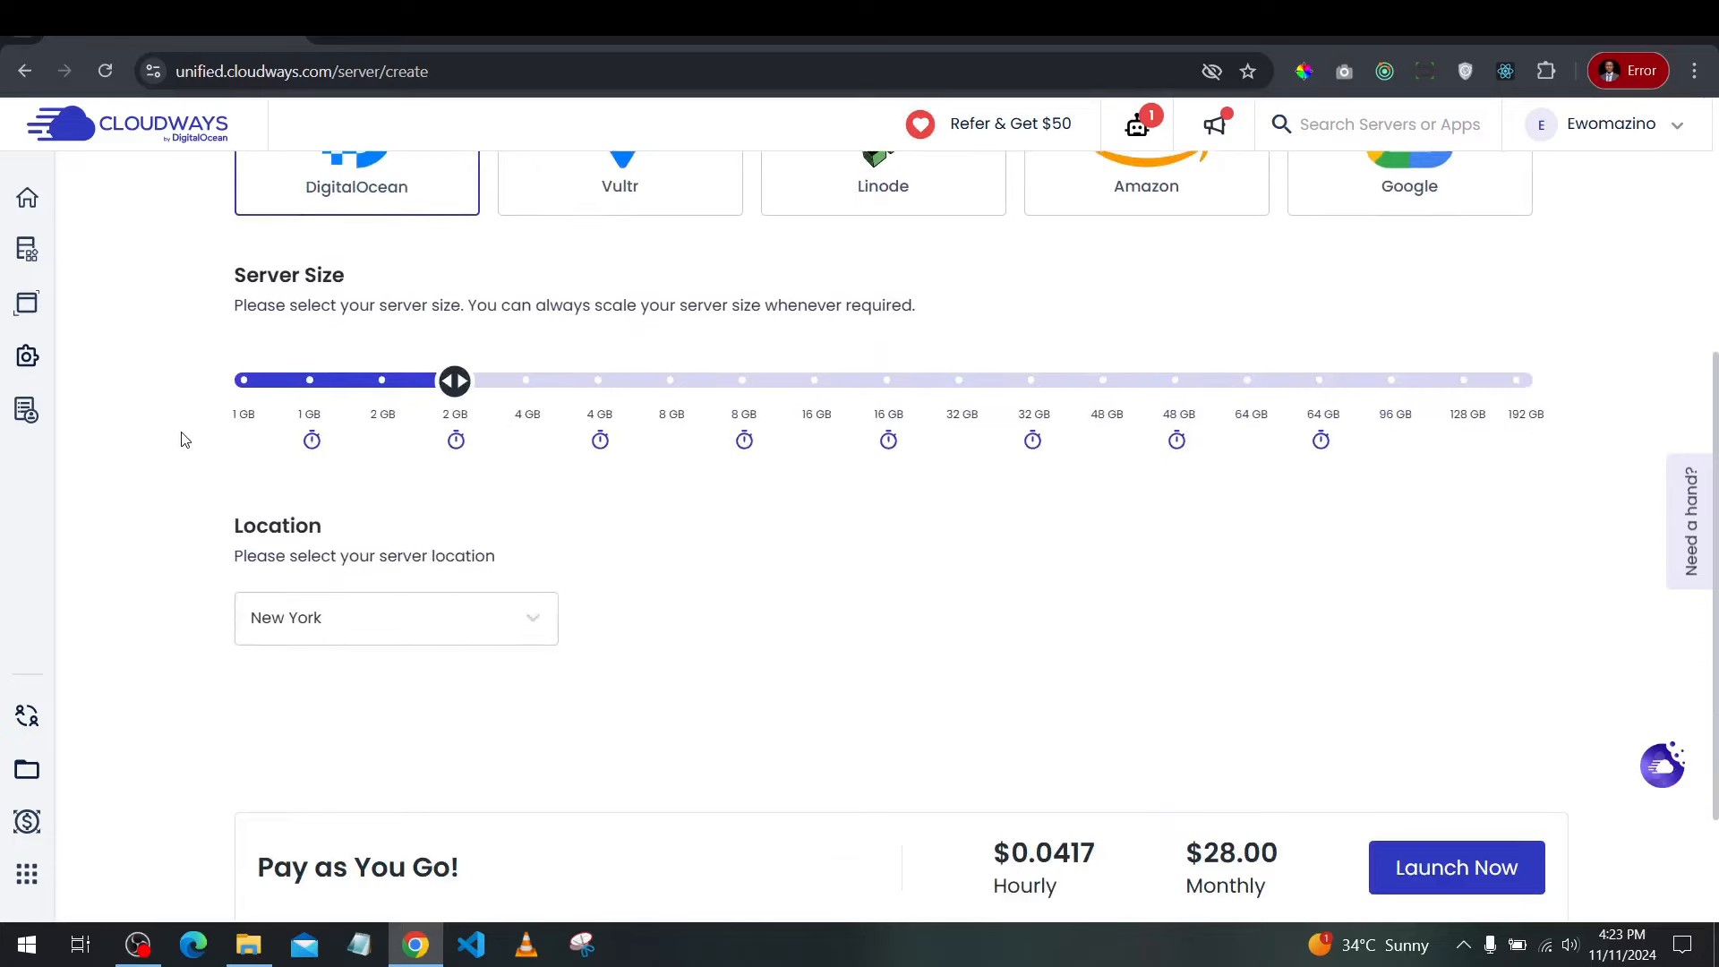
left_click(314, 382)
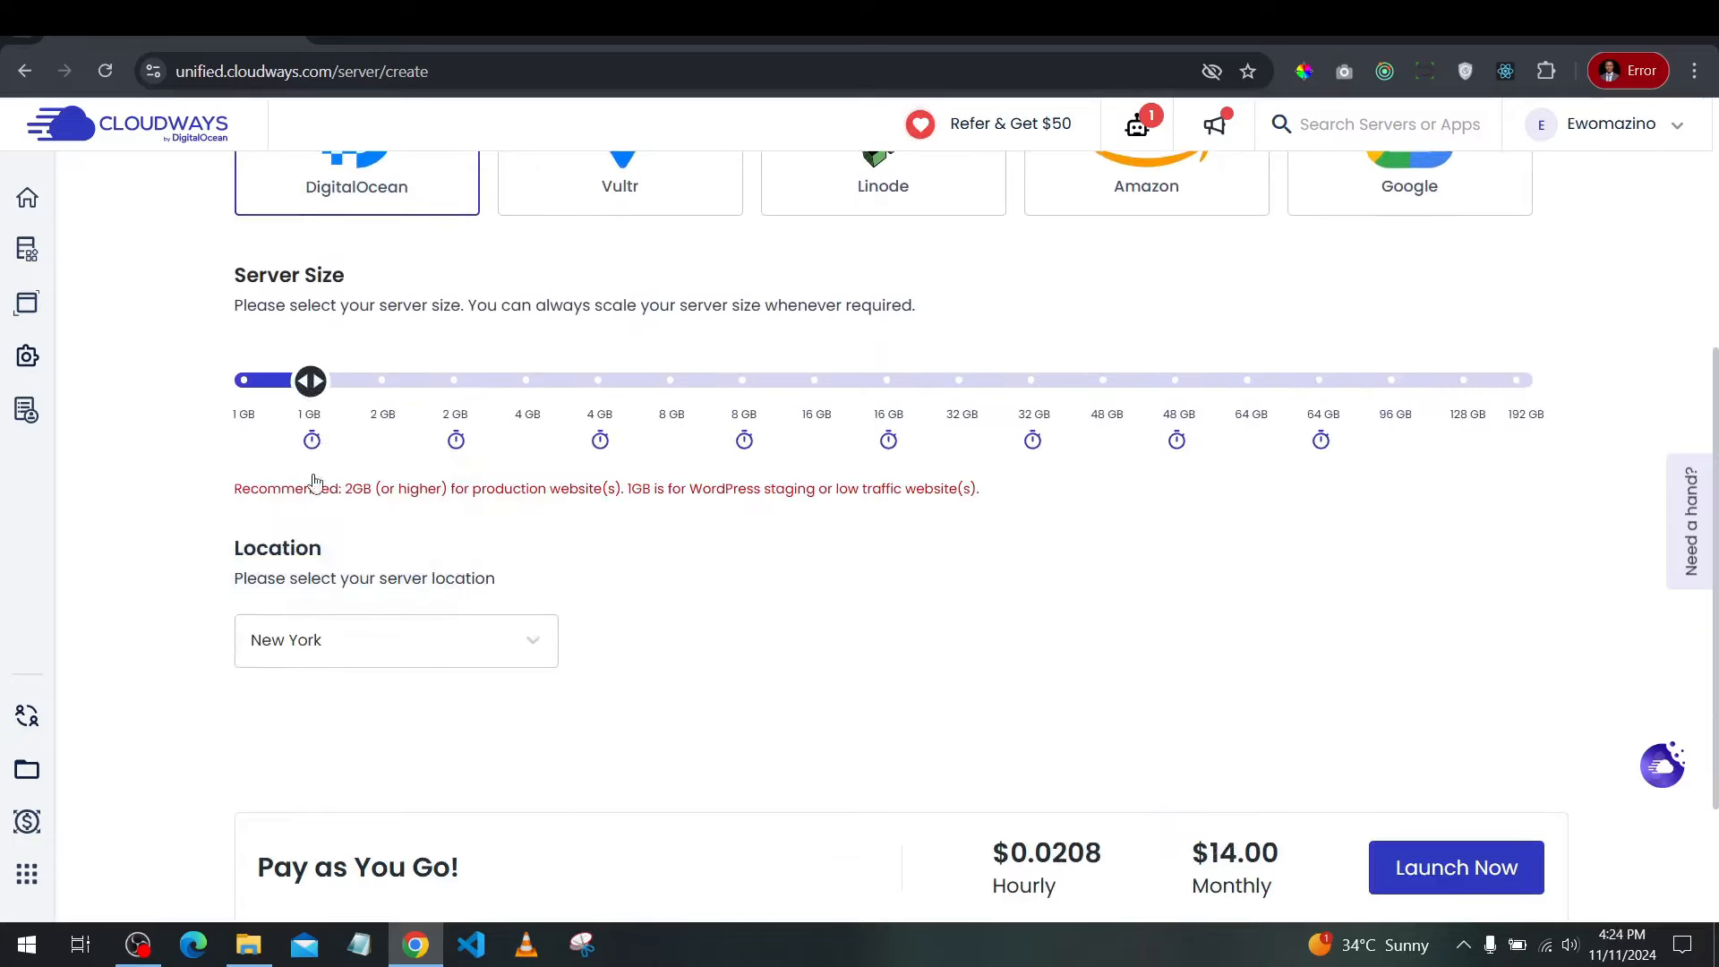
scroll(238, 543, "down", 2)
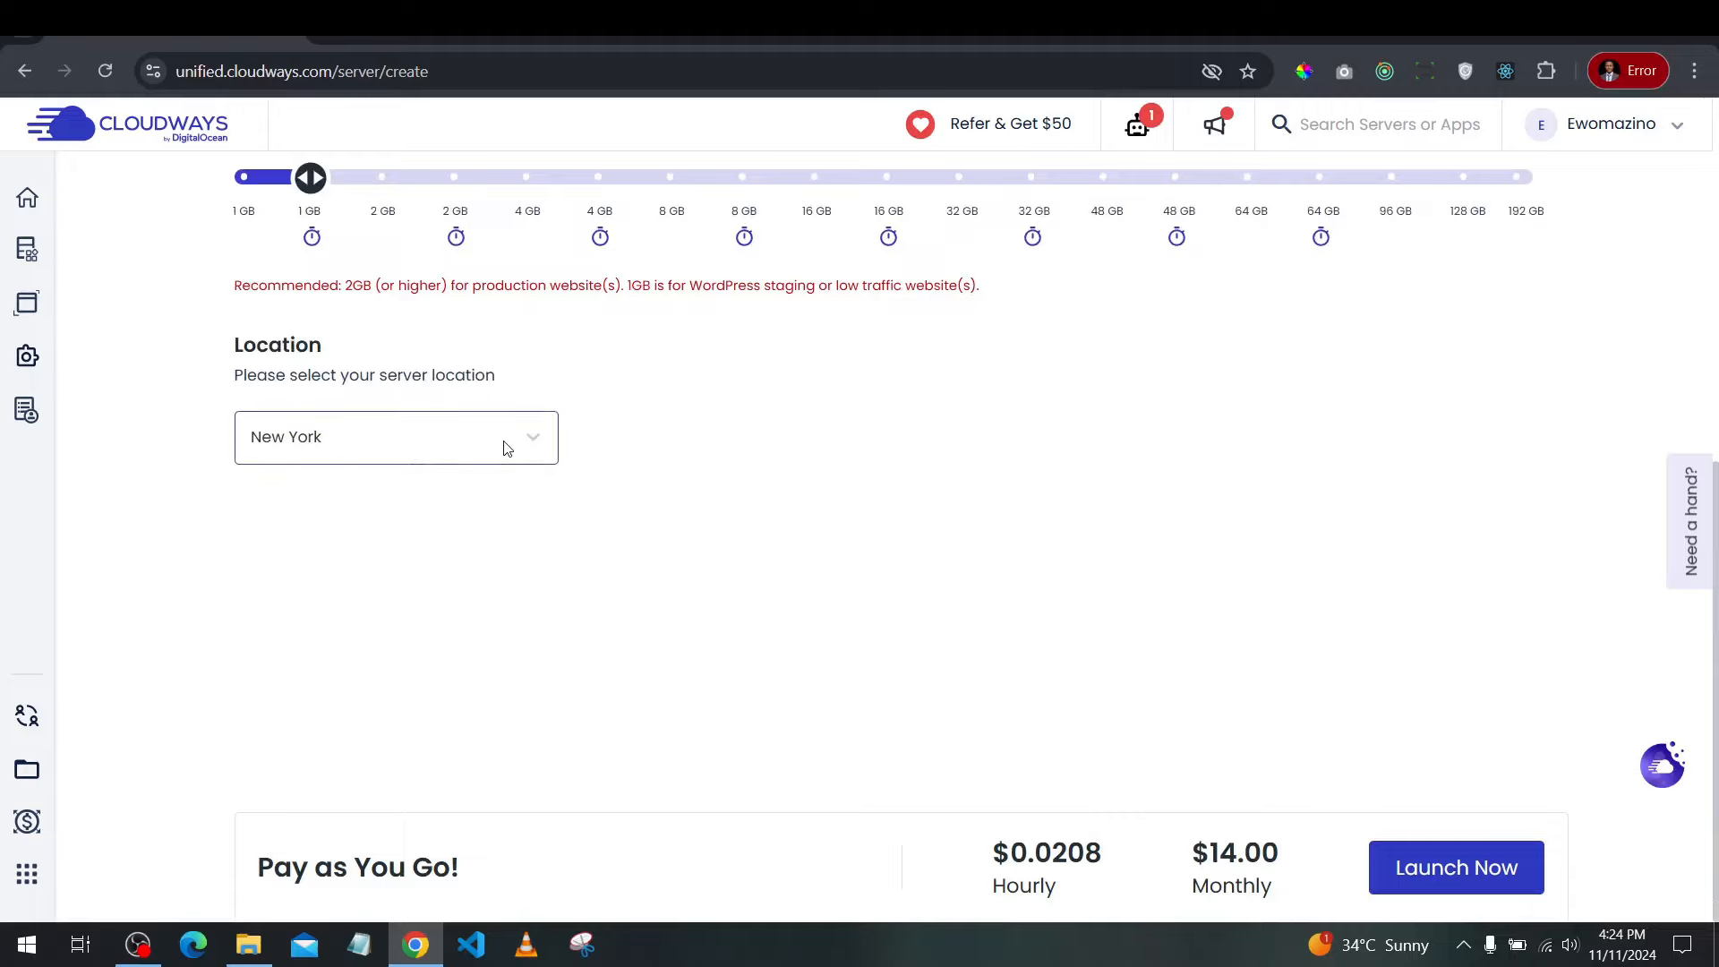
left_click(1469, 885)
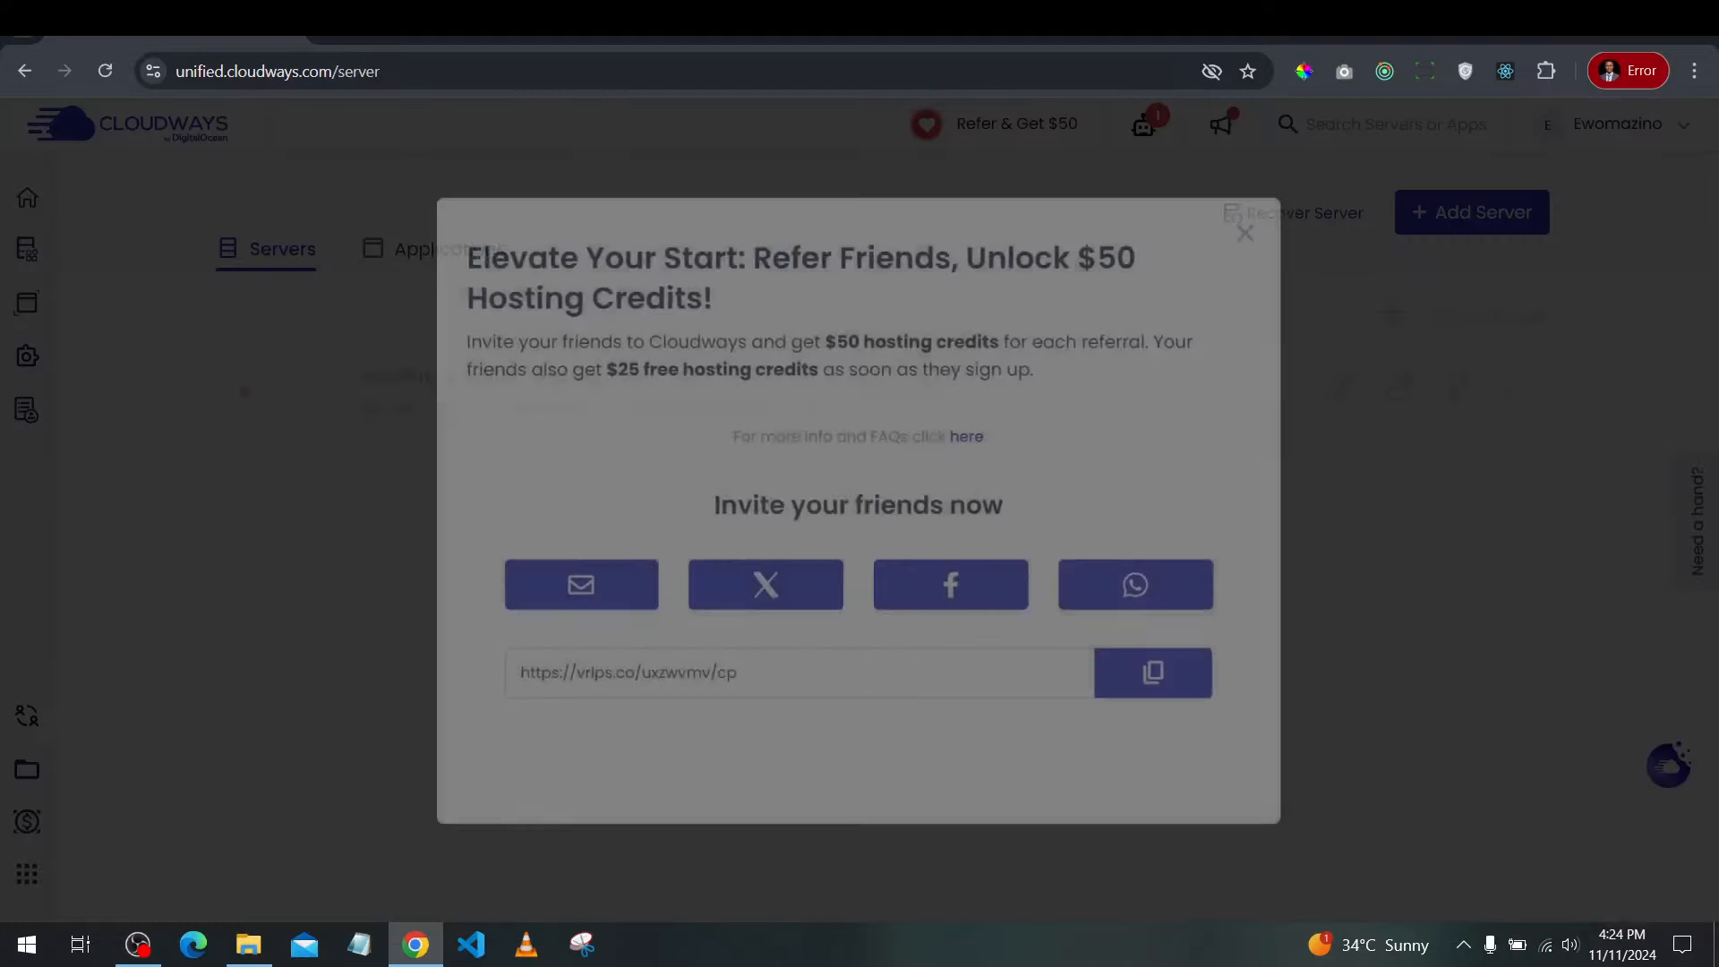
Step: Dismiss the referral dialog, check WordPress Server's details, then list all applications from Home
left_click(1561, 567)
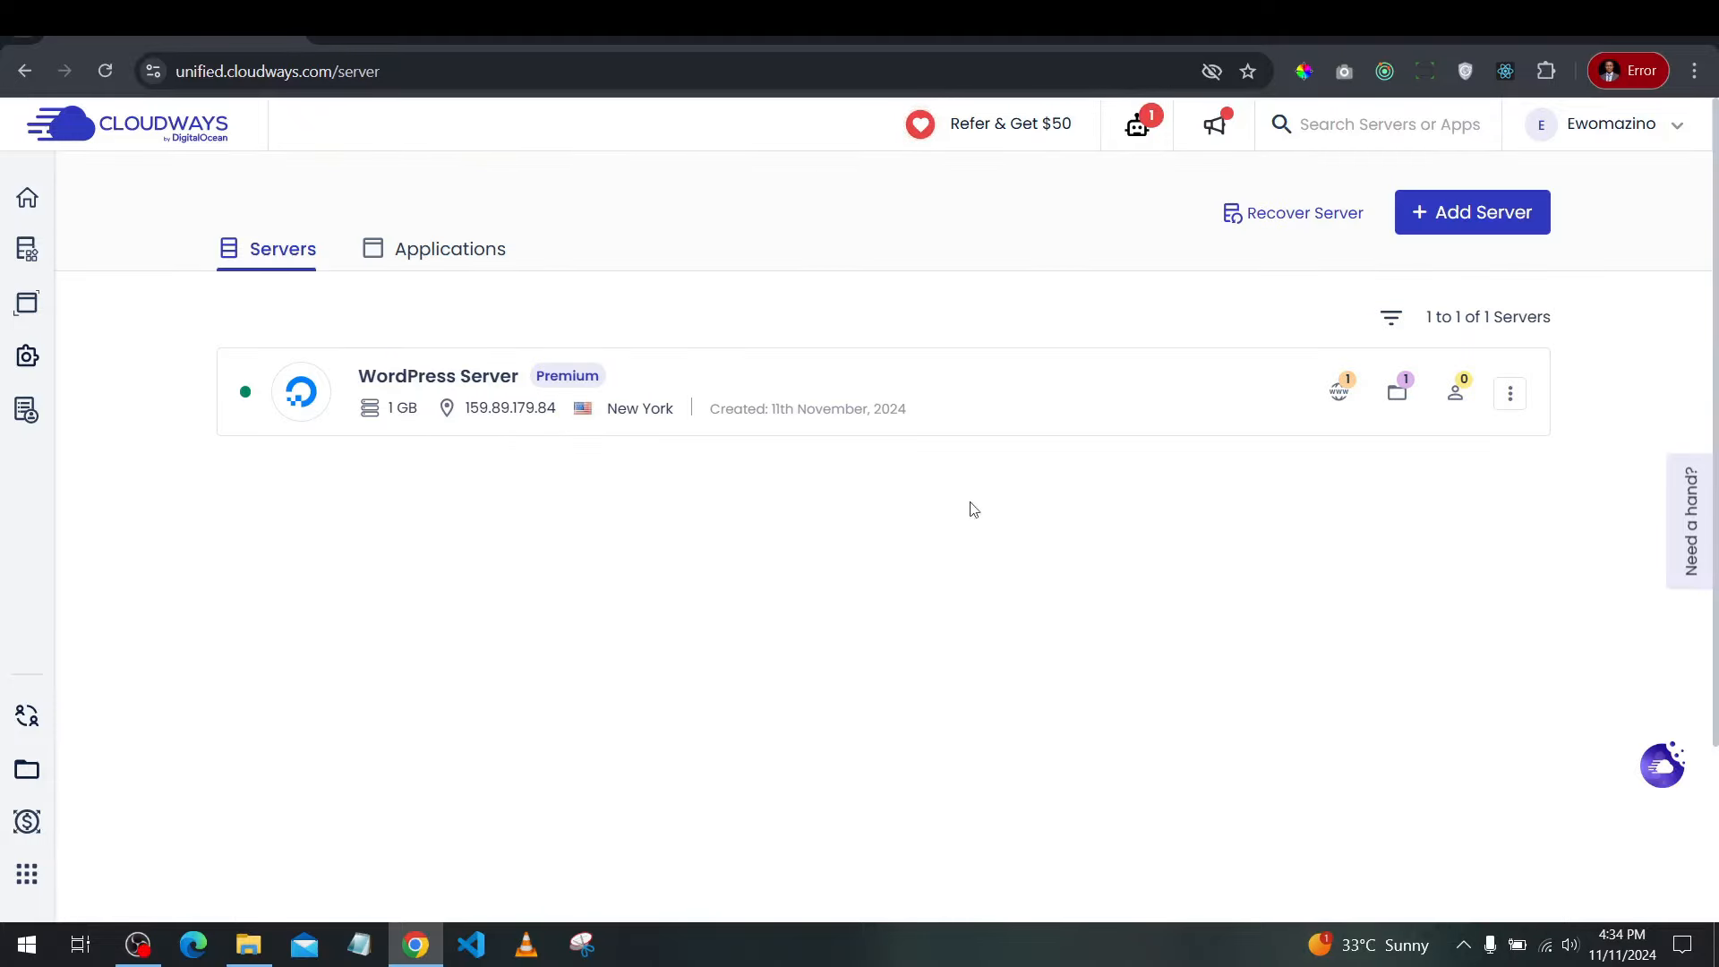
left_click(1011, 392)
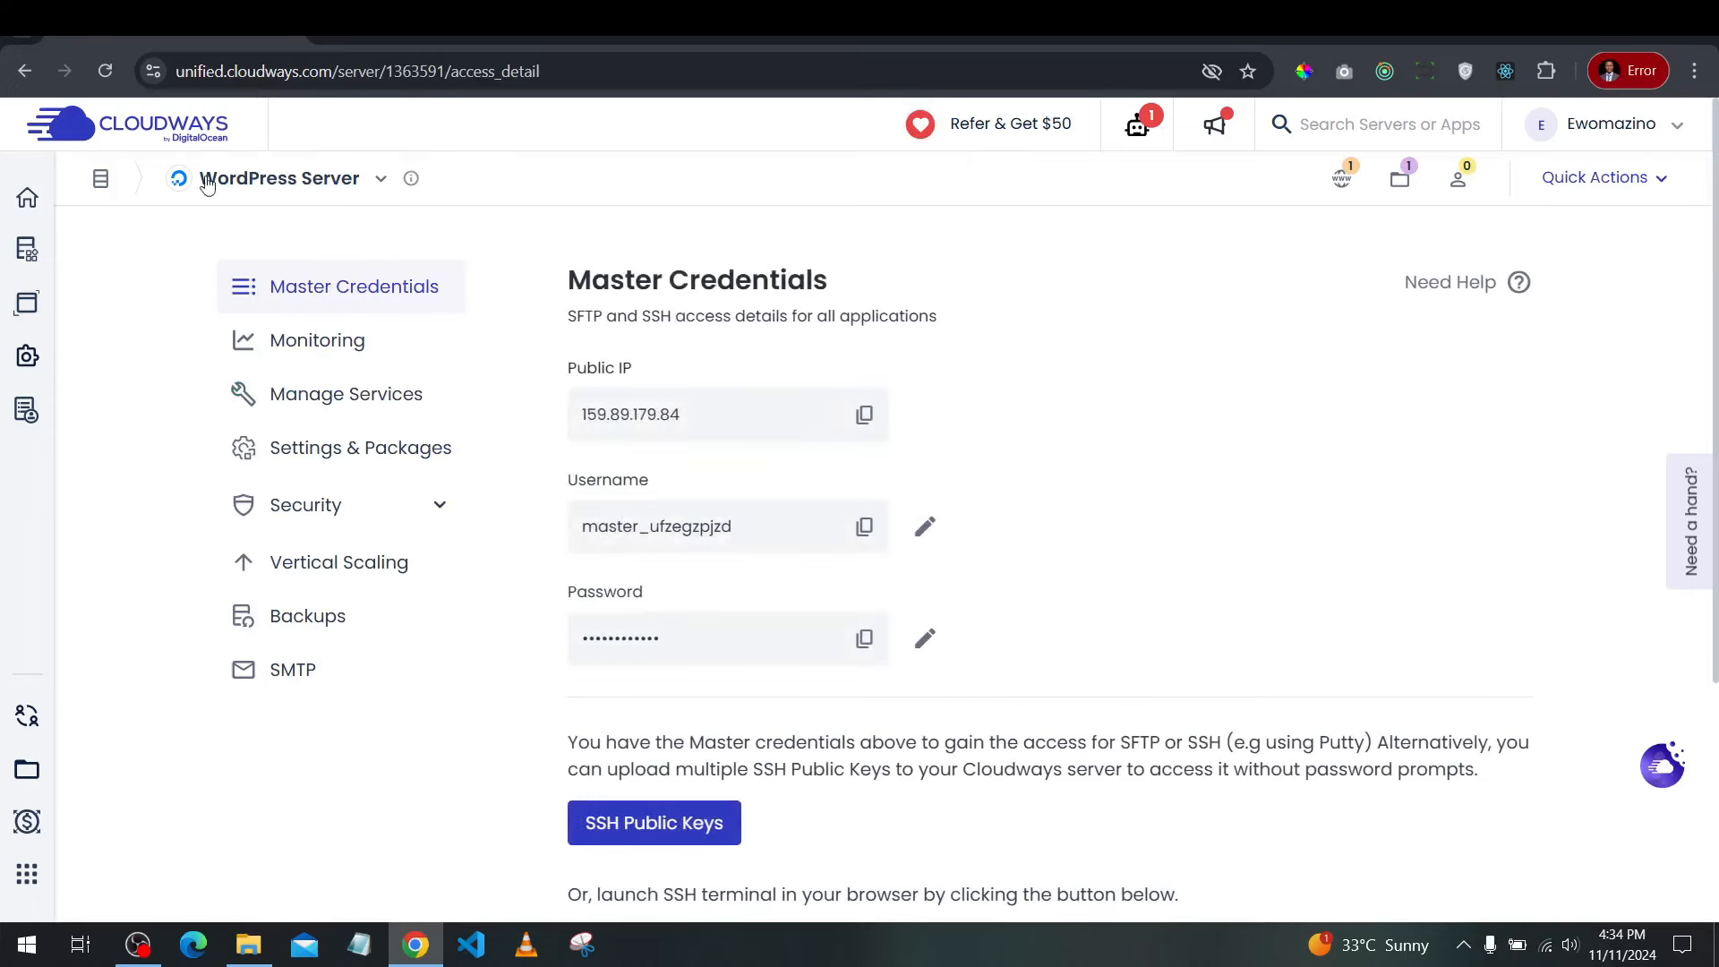
left_click(28, 200)
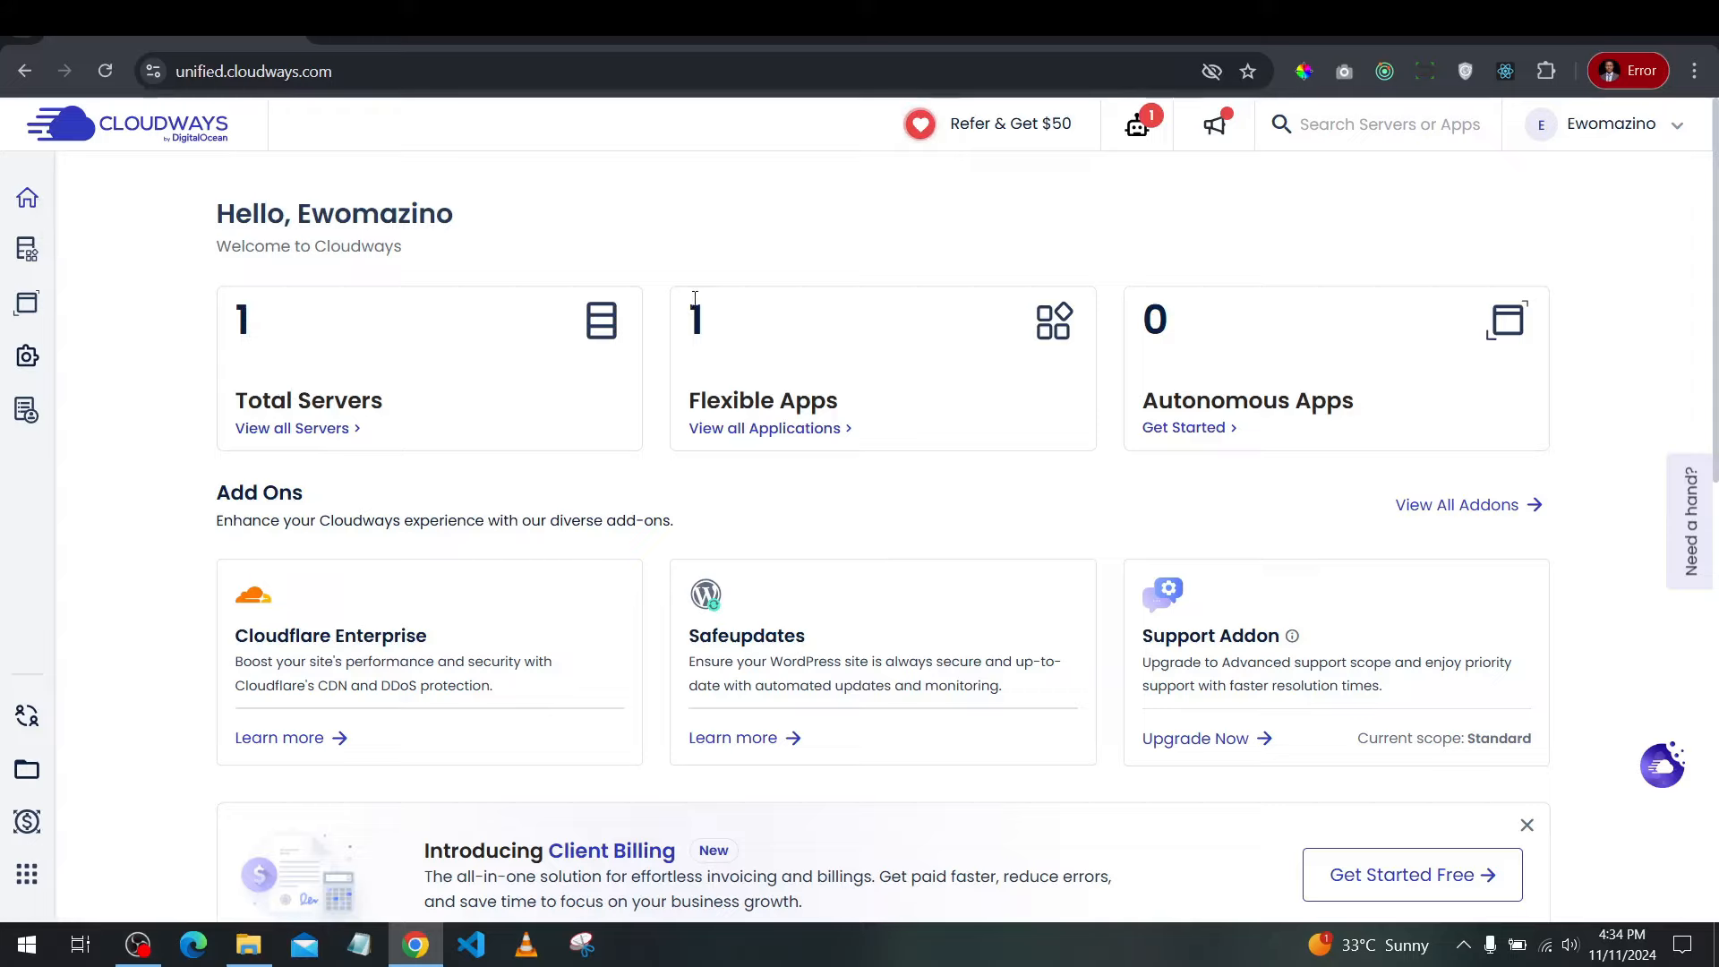
left_click(758, 429)
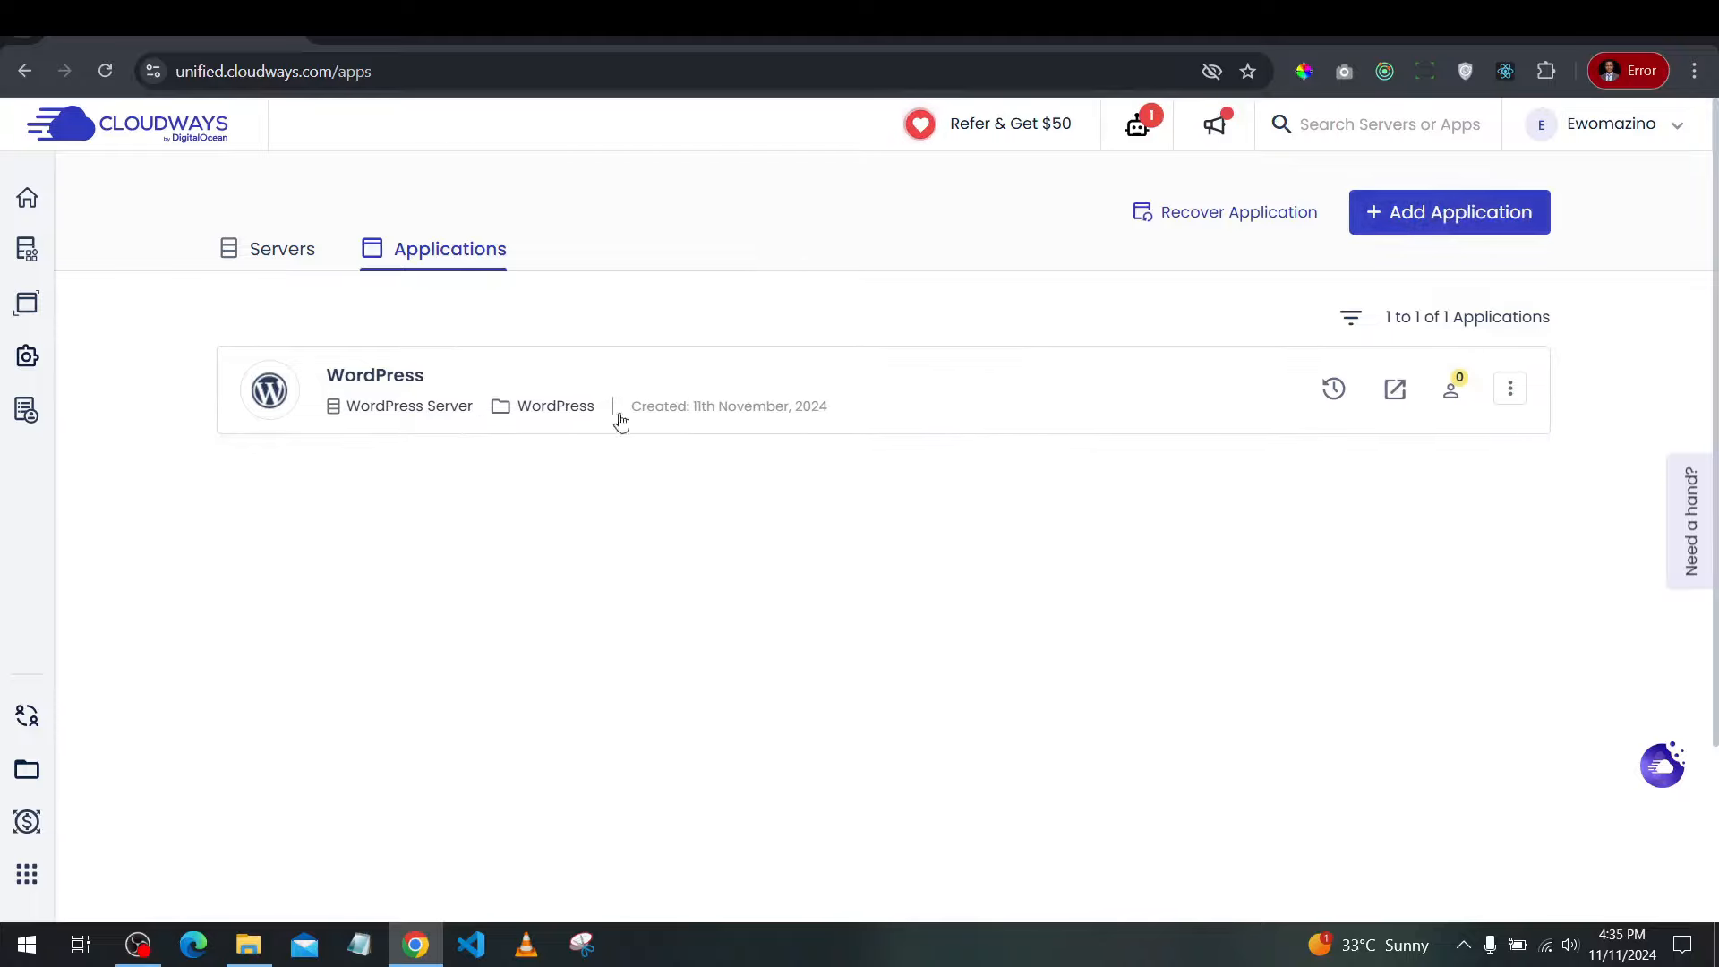
Step: View the live WordPress site, then copy the admin password and open the Admin Panel
left_click(895, 394)
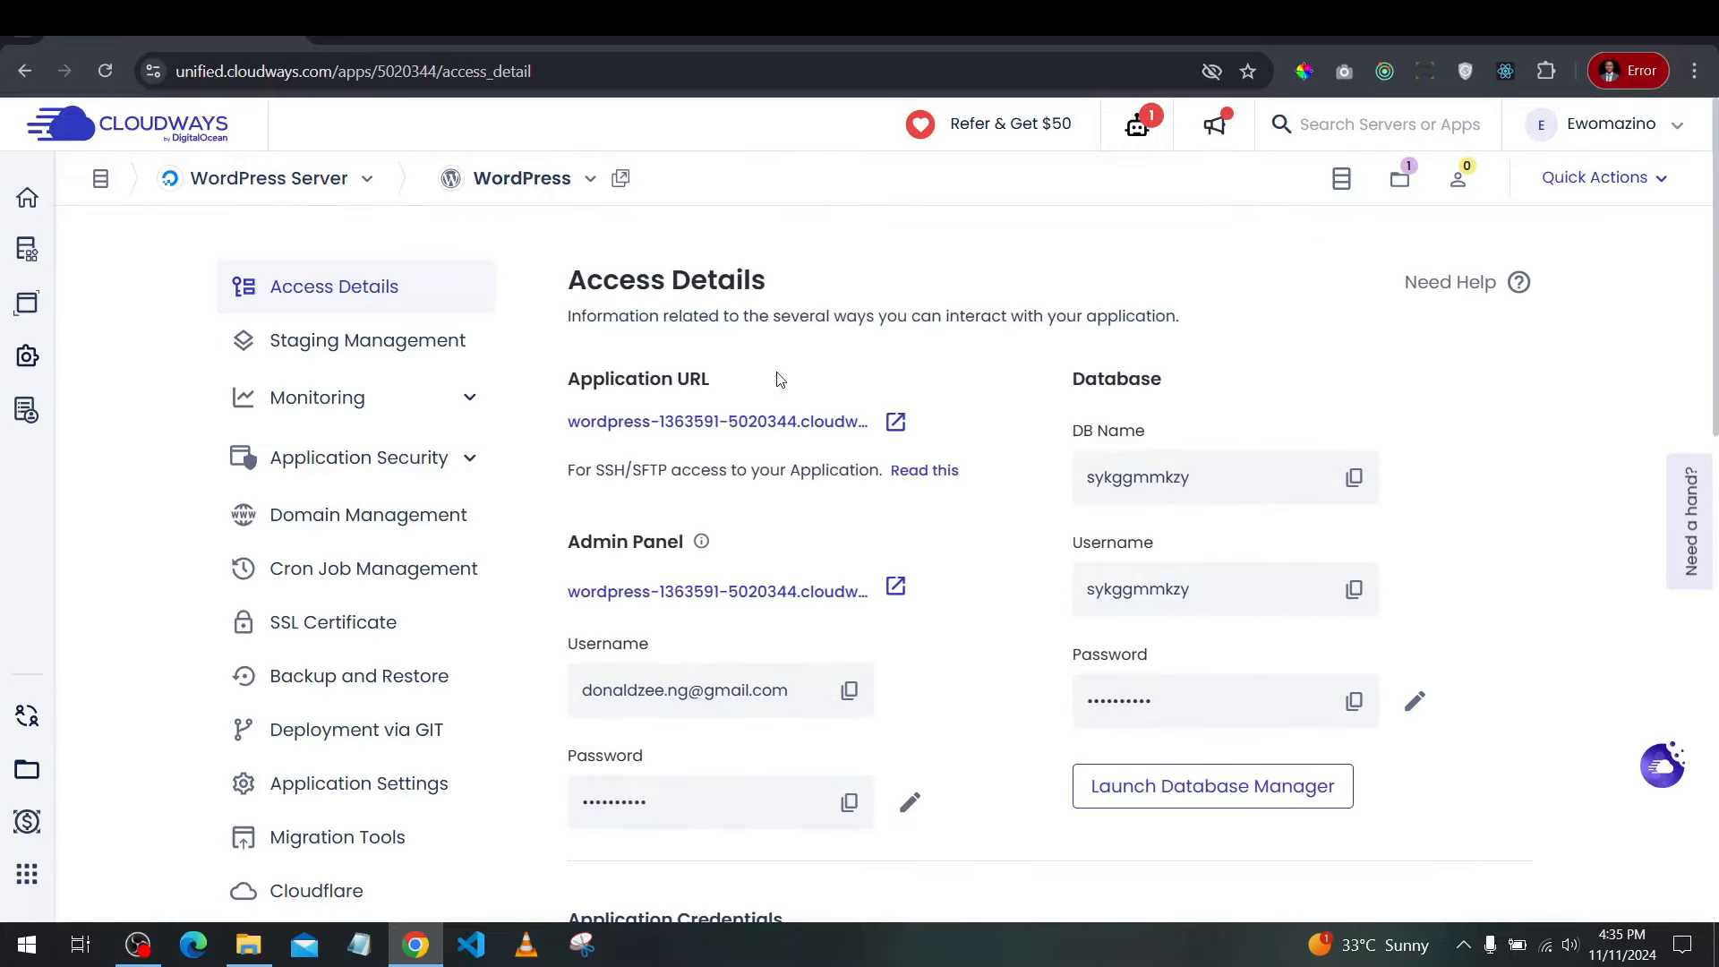
left_click(894, 422)
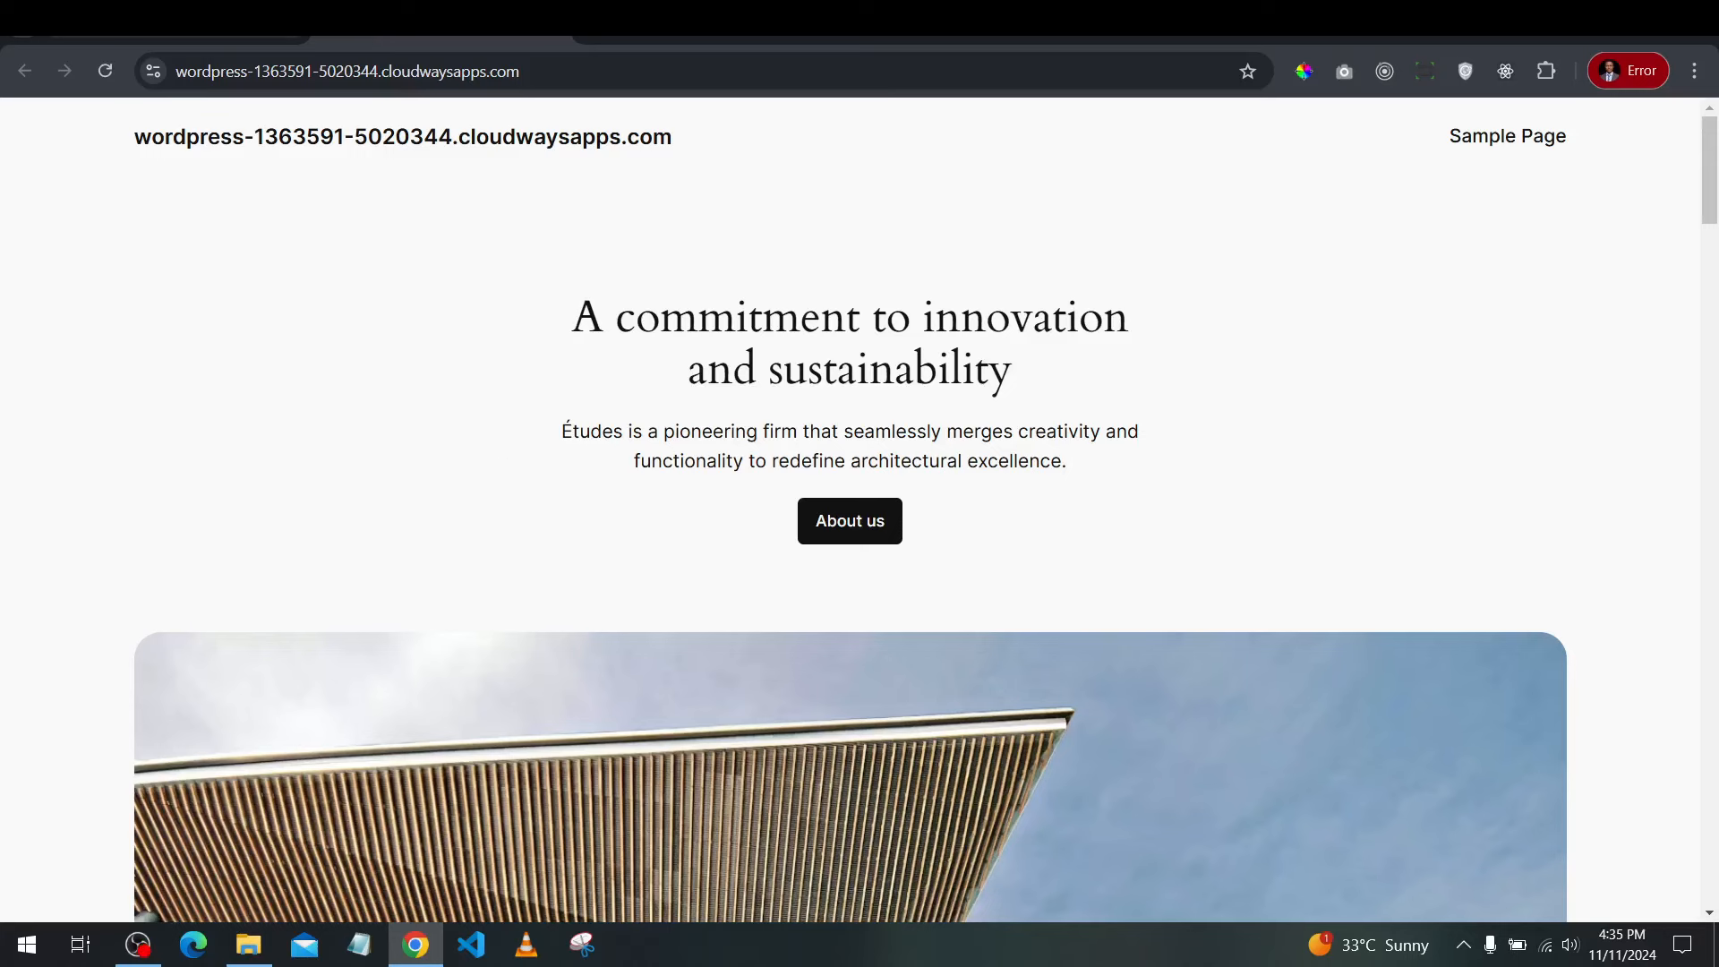
left_click(170, 20)
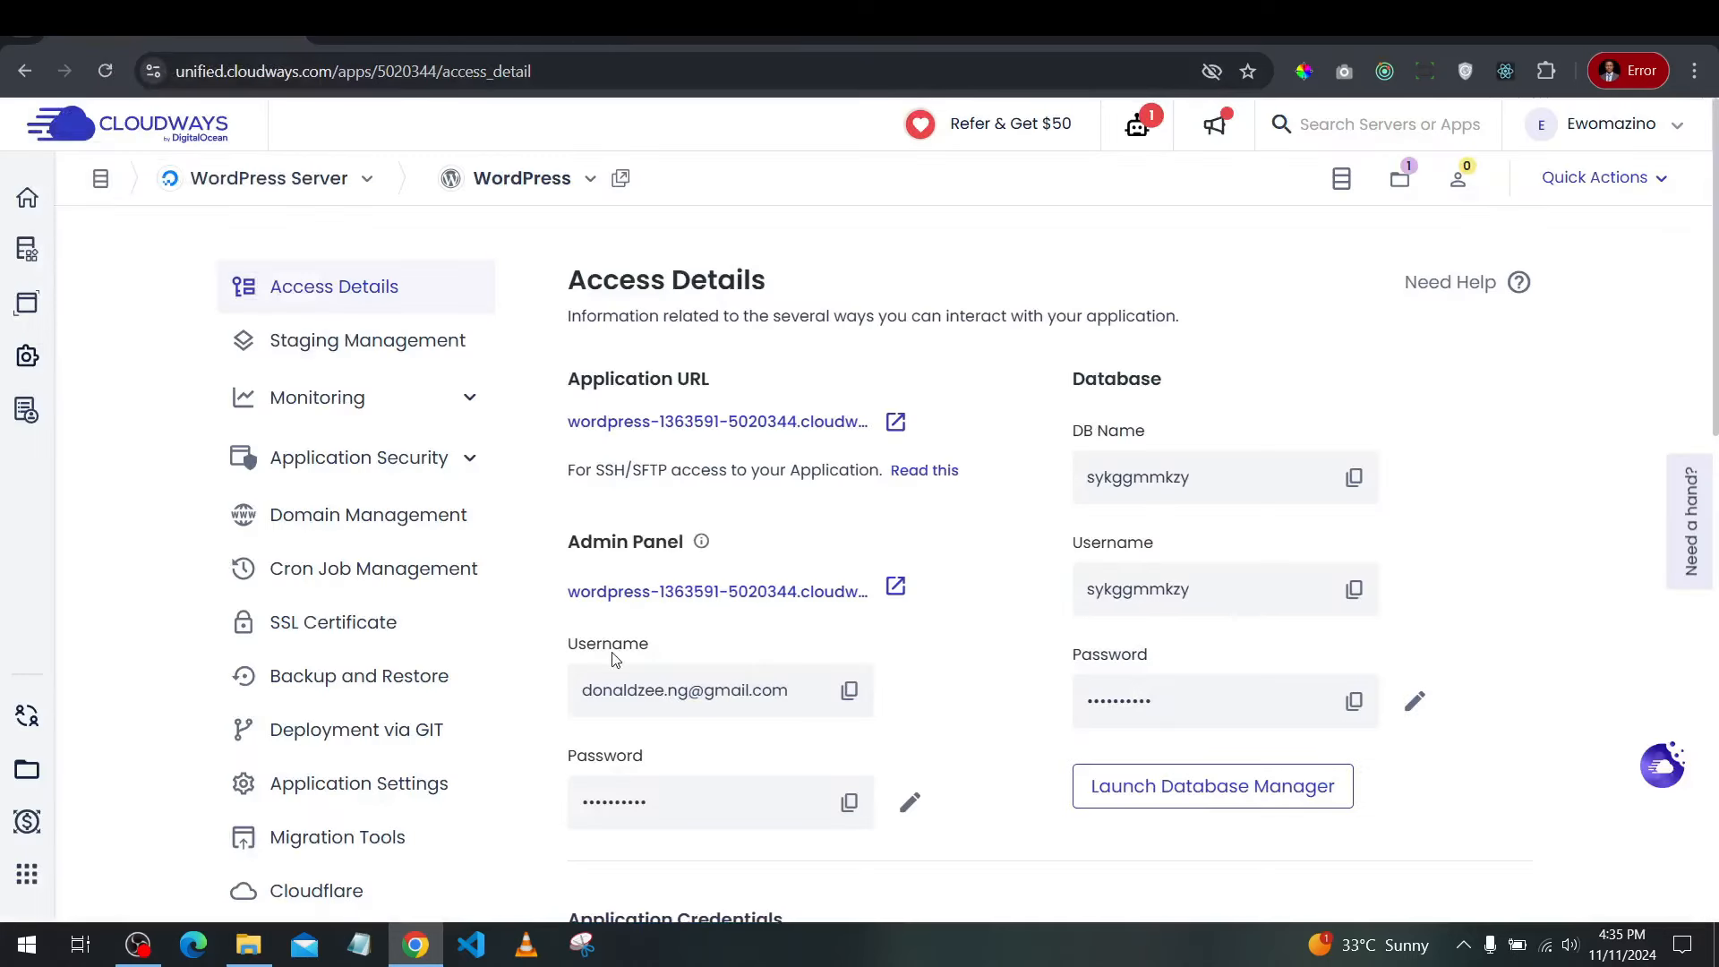
left_click(849, 803)
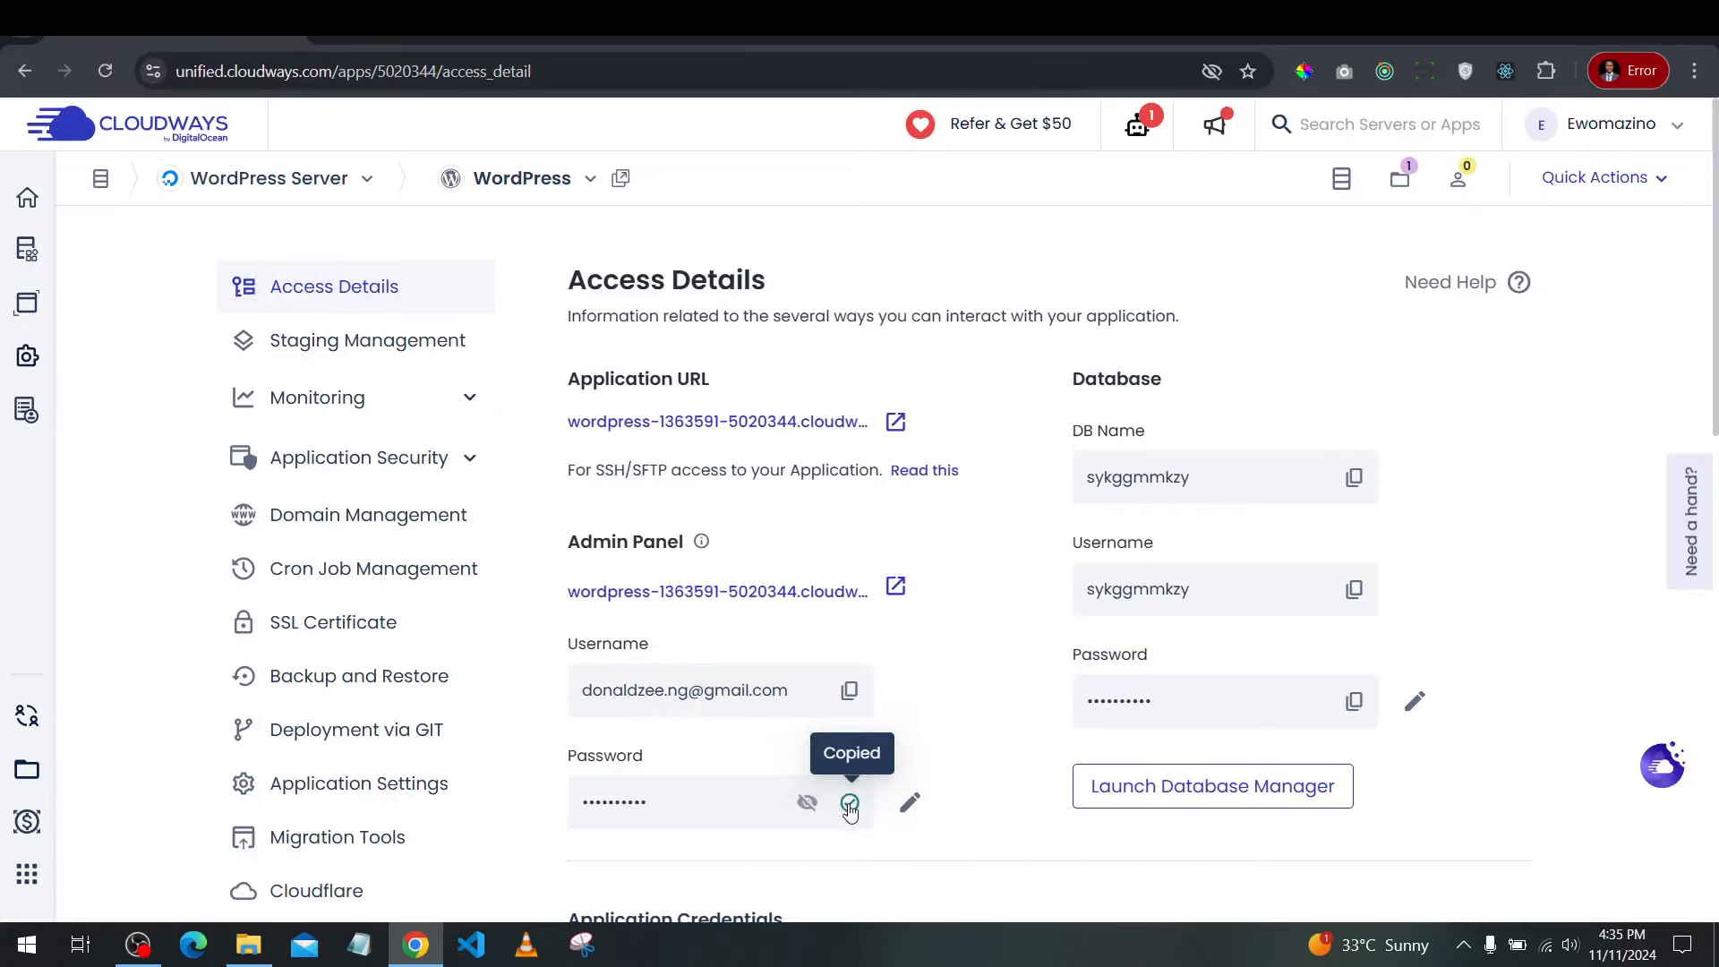
left_click(895, 589)
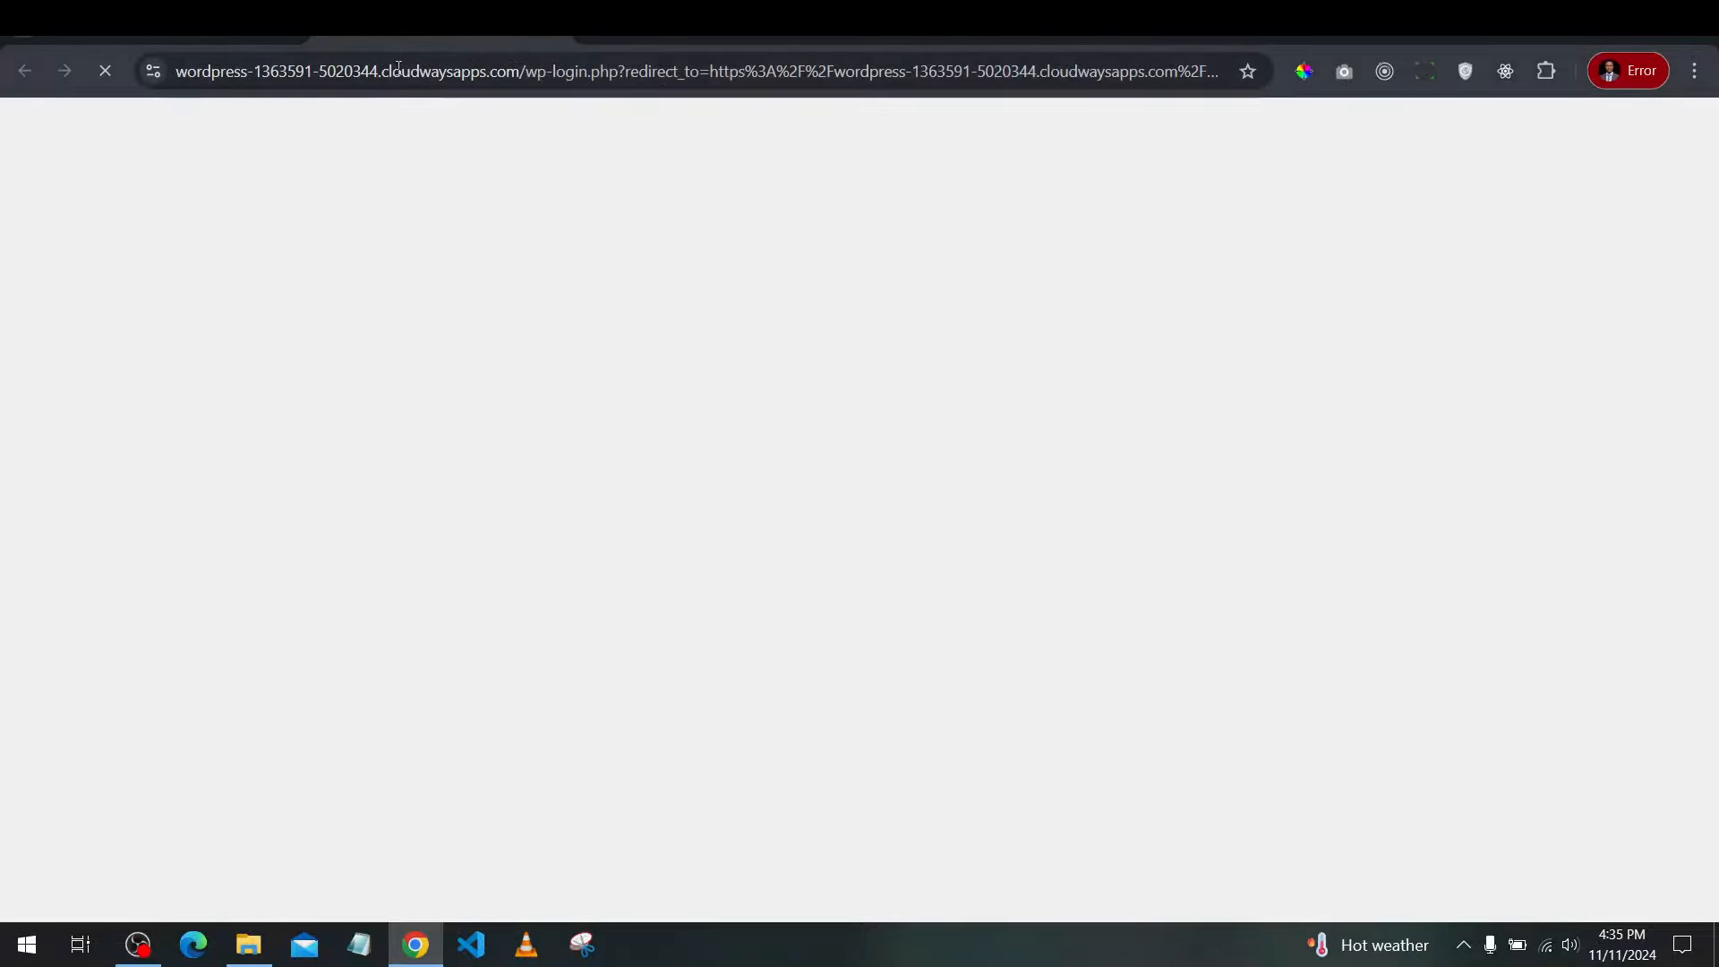
Step: Sign in to WordPress with the saved admin username and the copied admin password
left_click(815, 376)
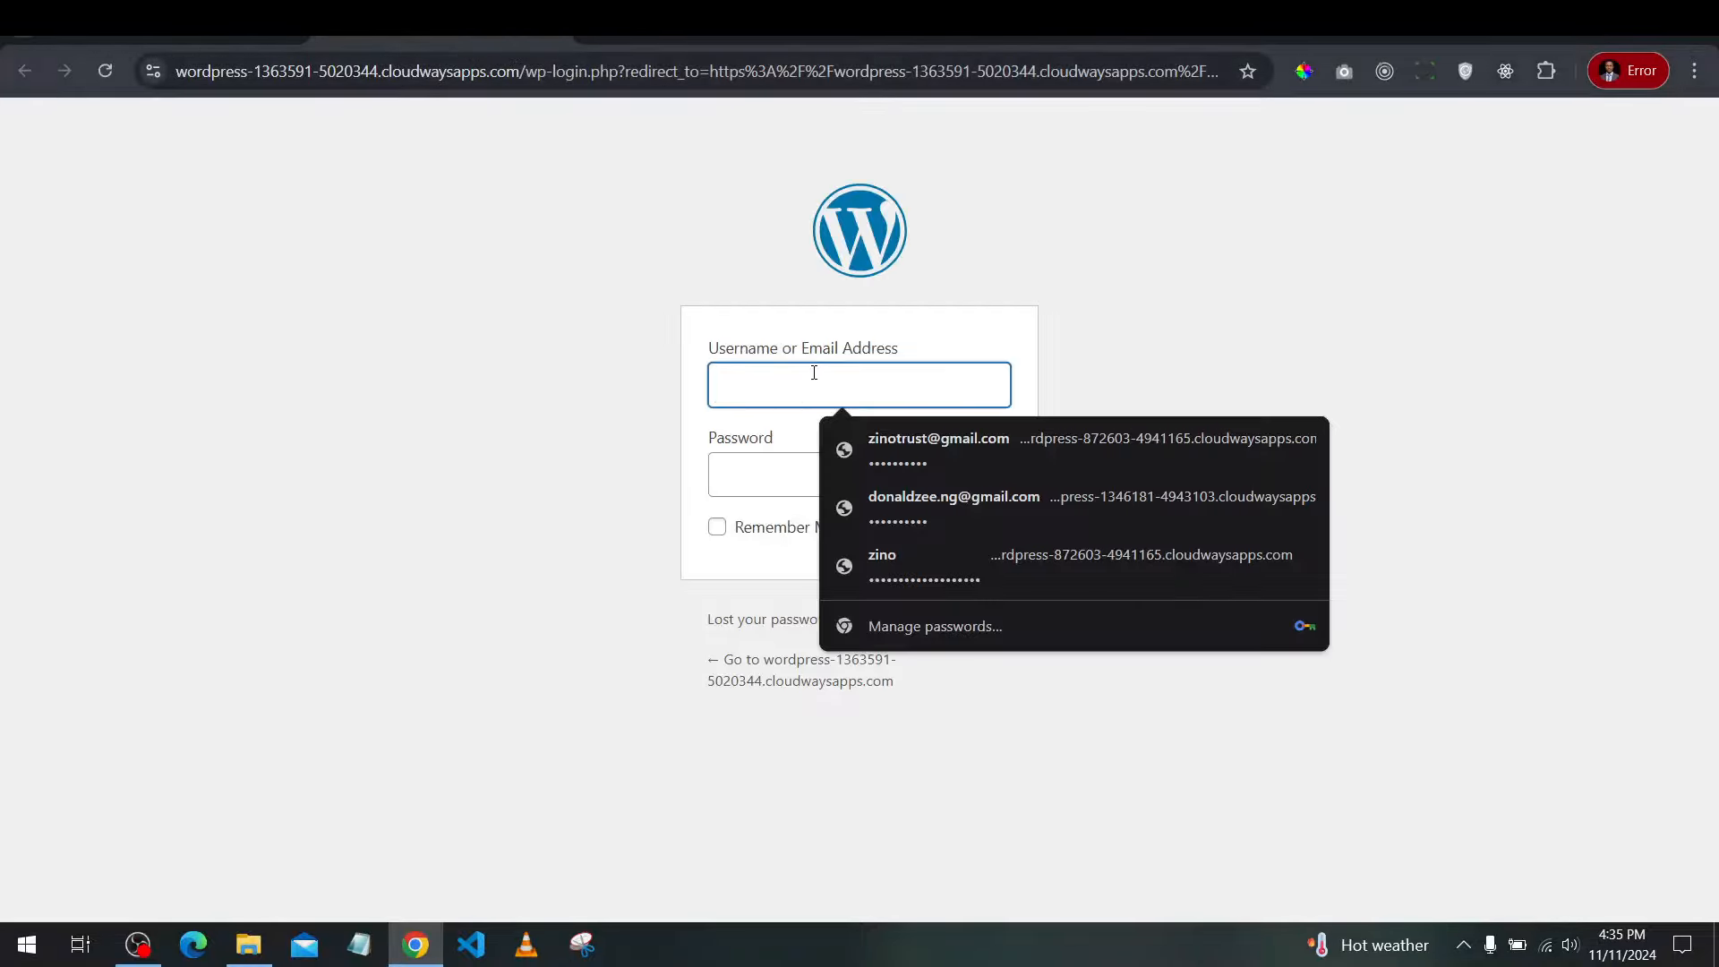
type("donald")
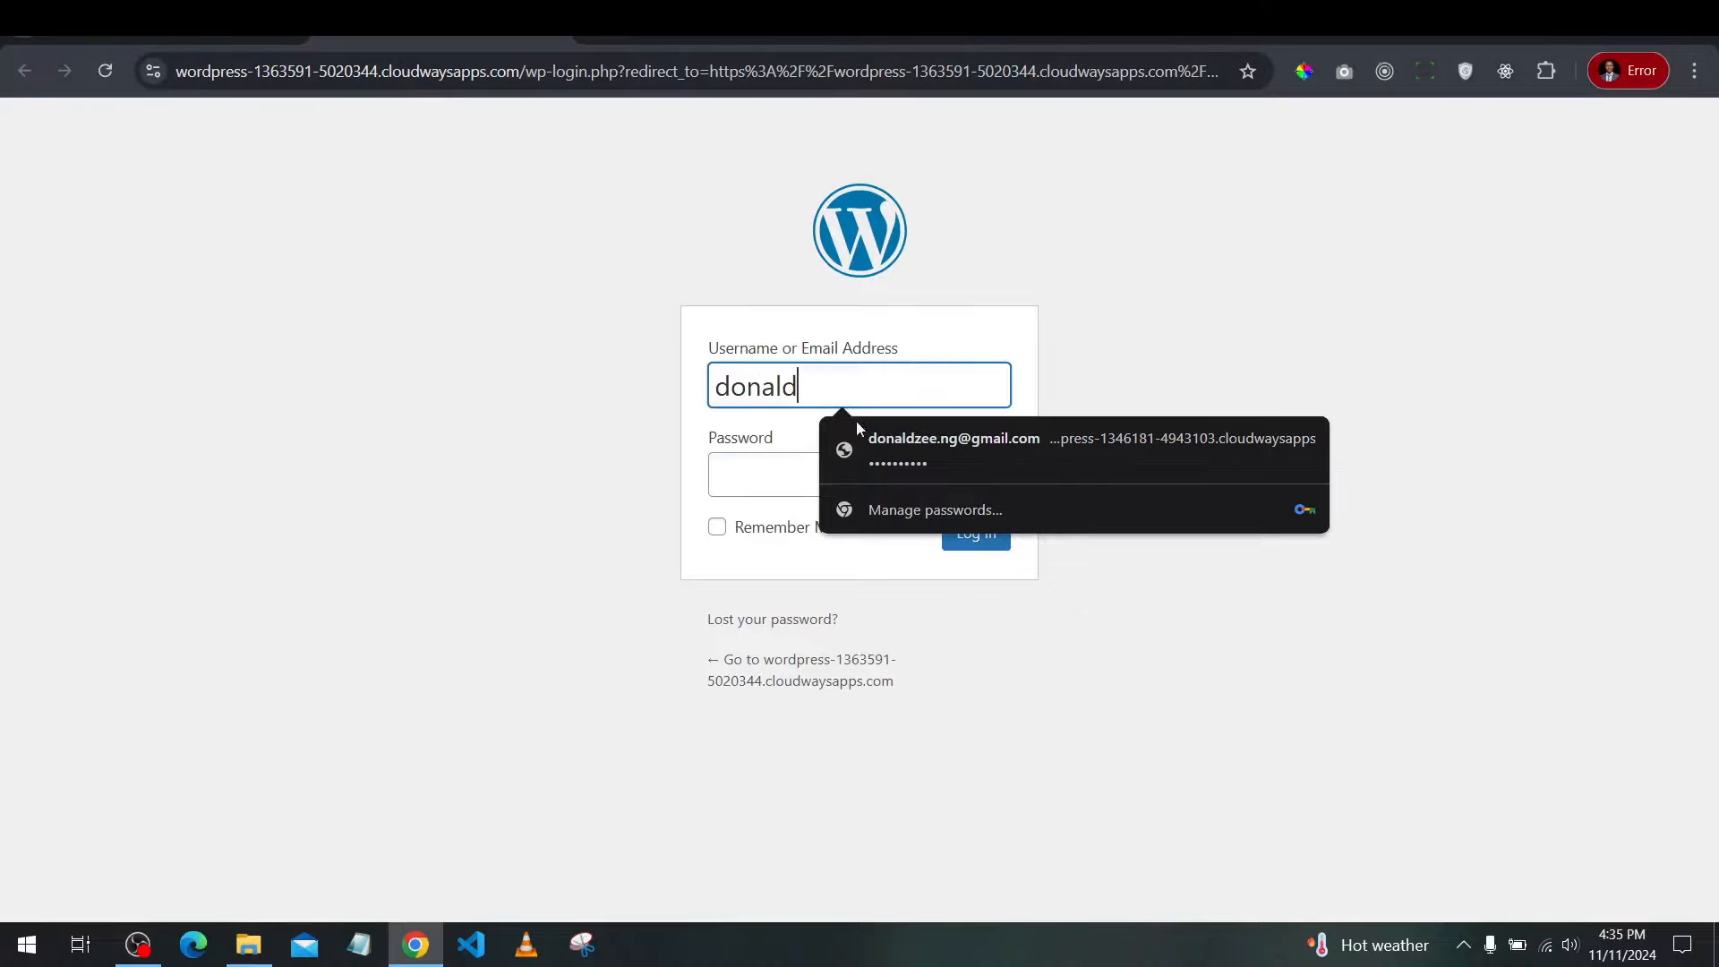
left_click(906, 443)
double_click(788, 474)
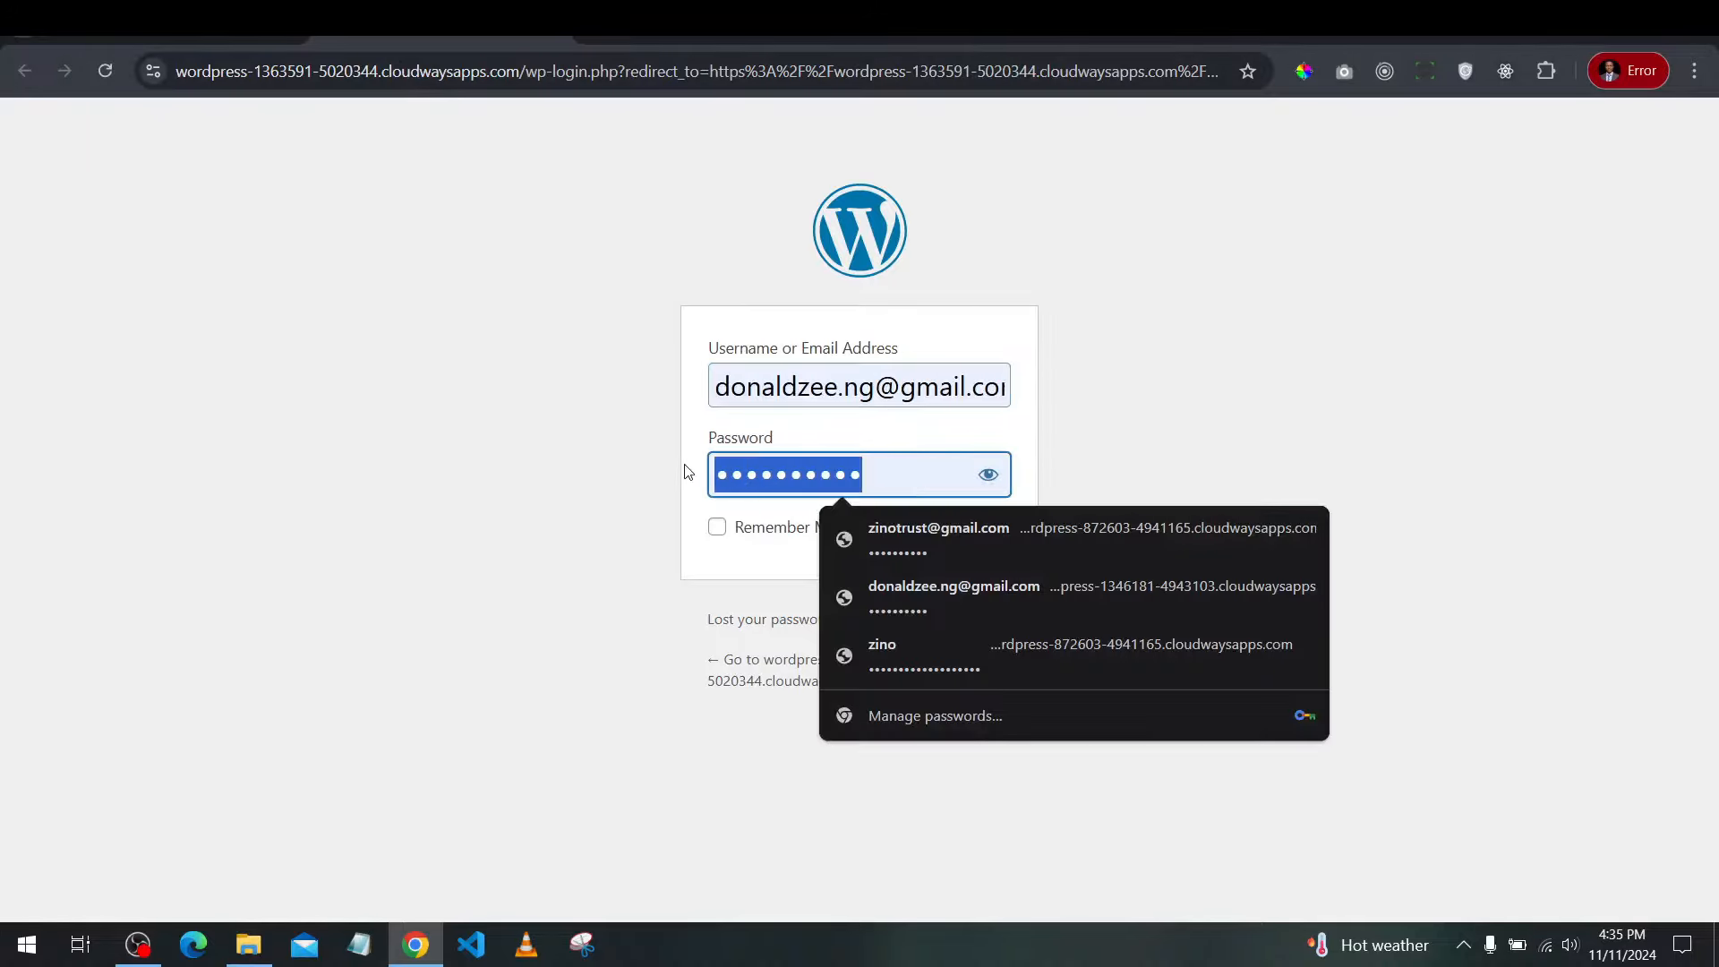
key("BackSpace")
key("Escape")
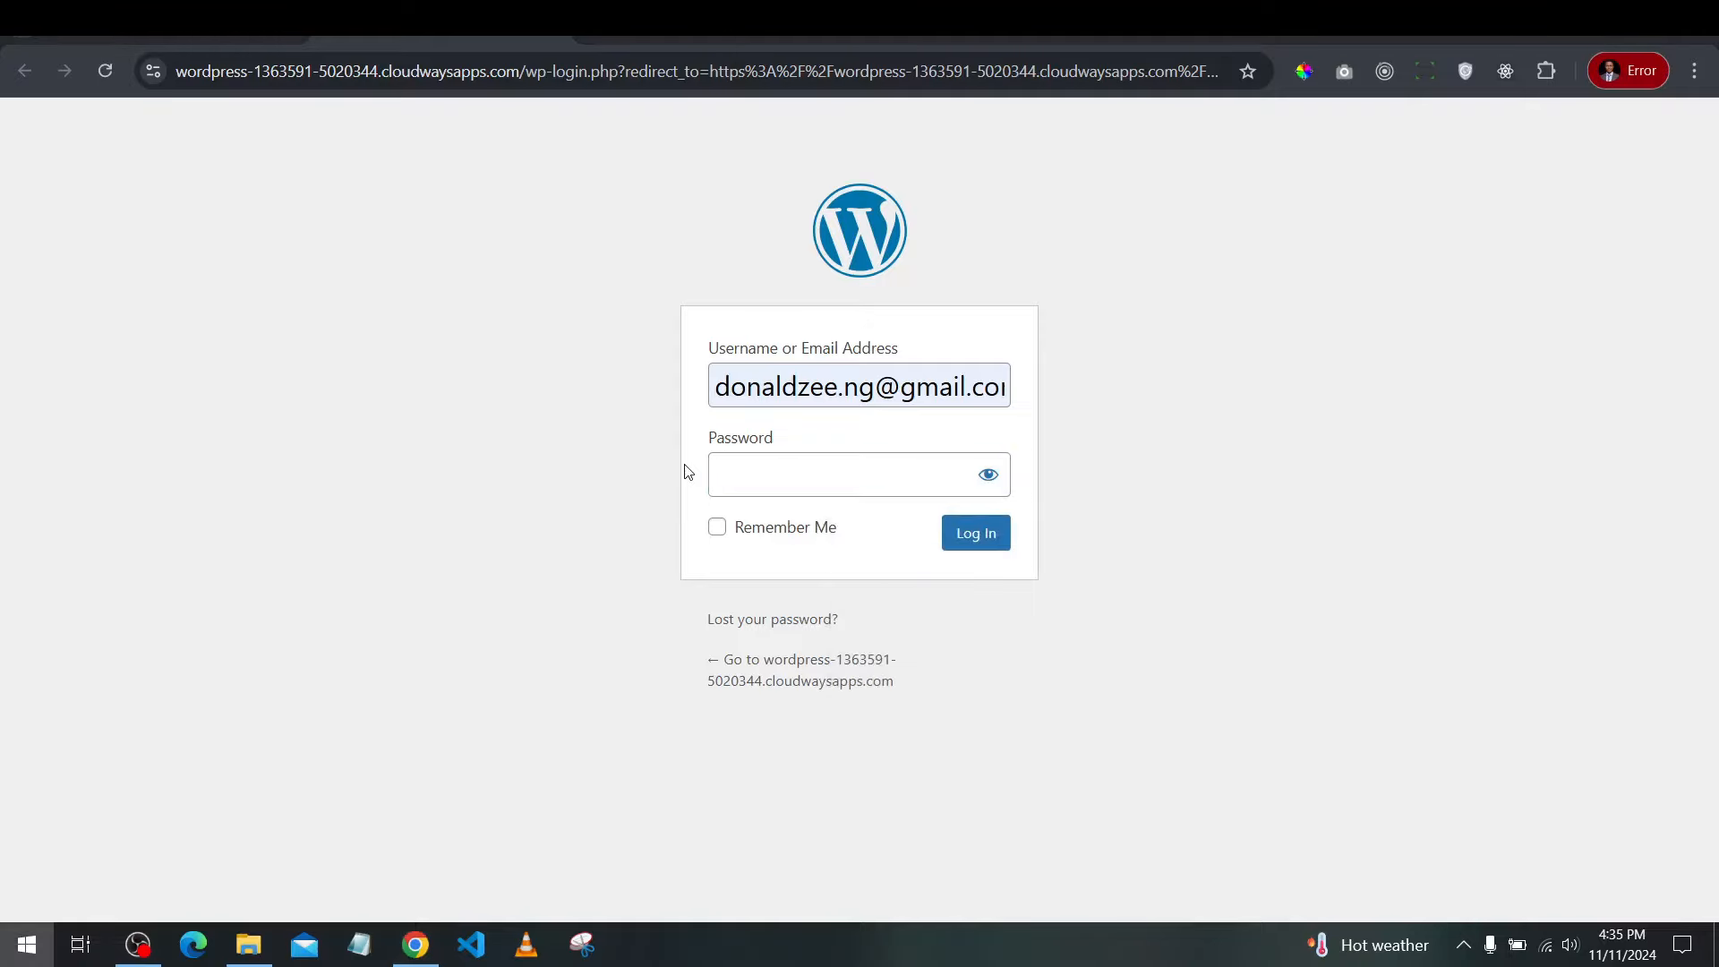
key("ctrl+v")
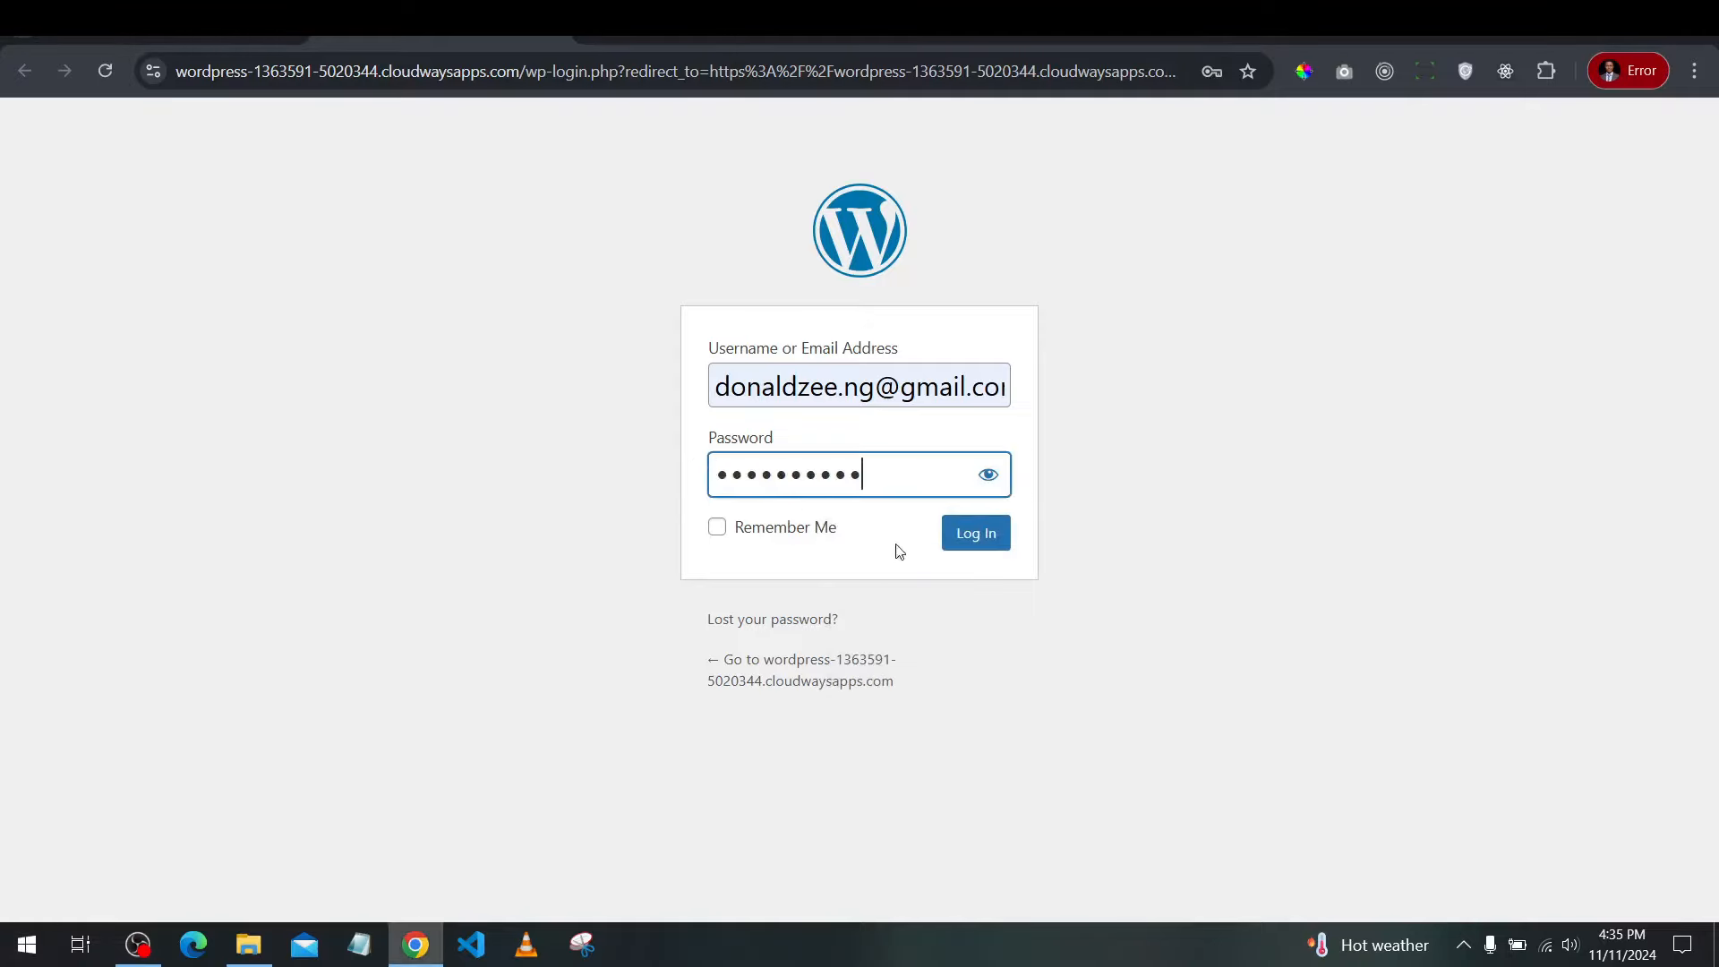
left_click(992, 537)
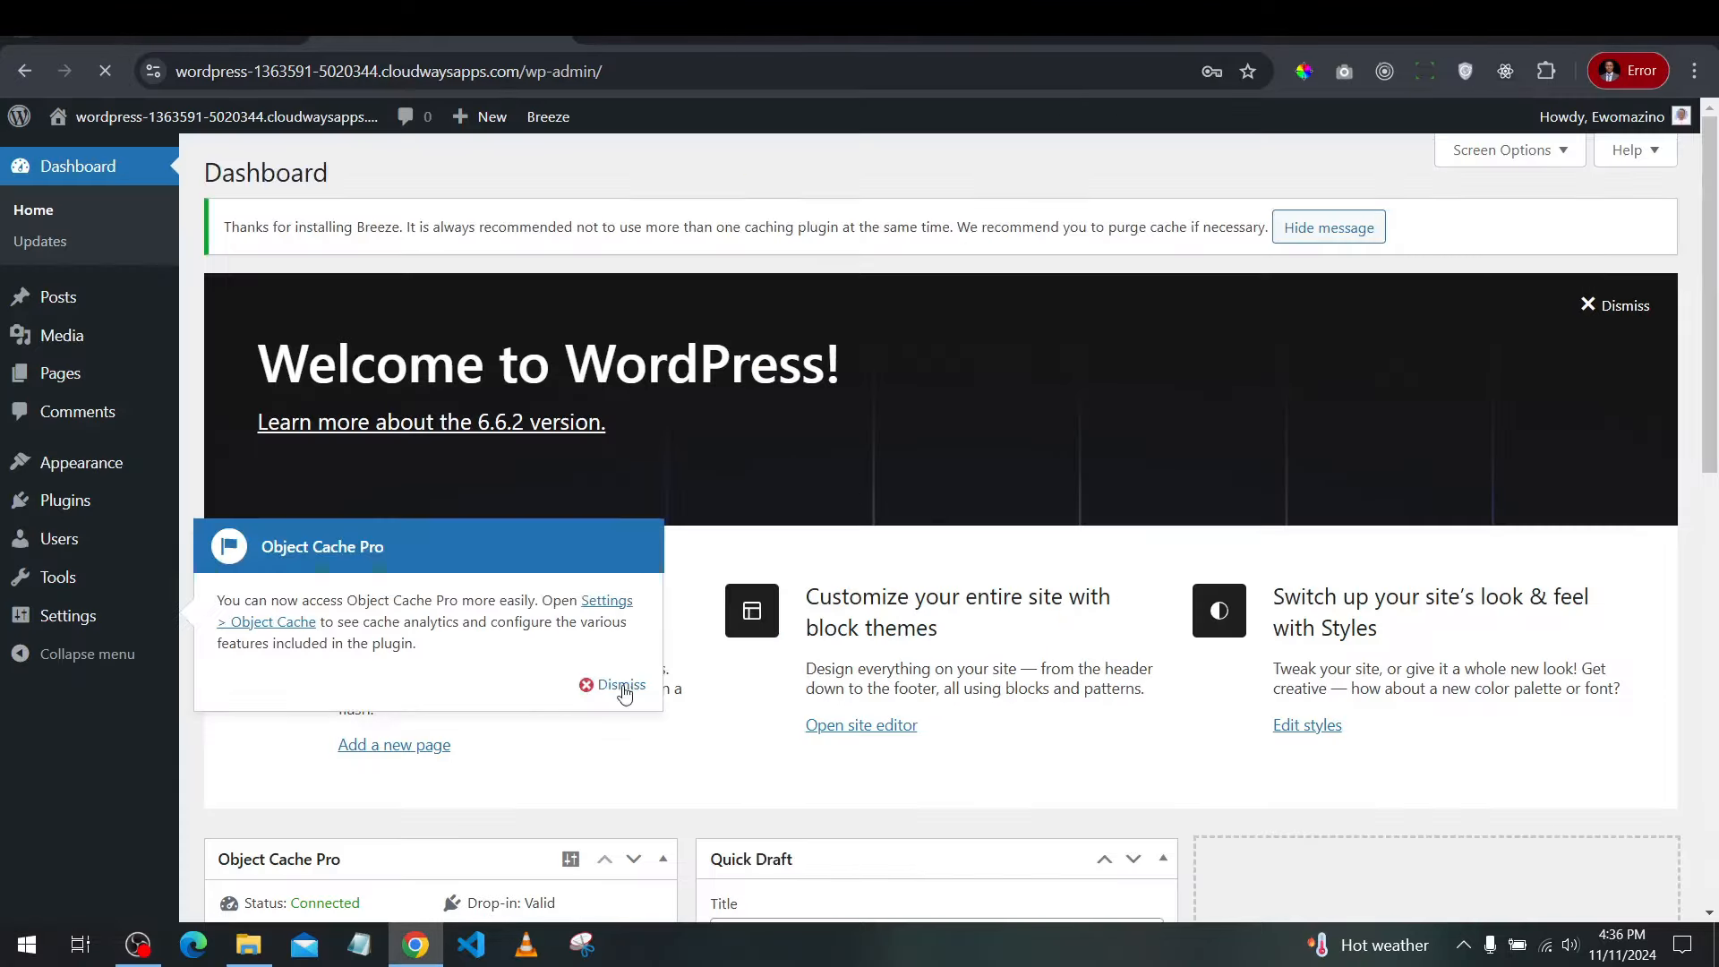
Step: Dismiss the Object Cache Pro notice and save the password in the browser
left_click(620, 687)
left_click(1130, 410)
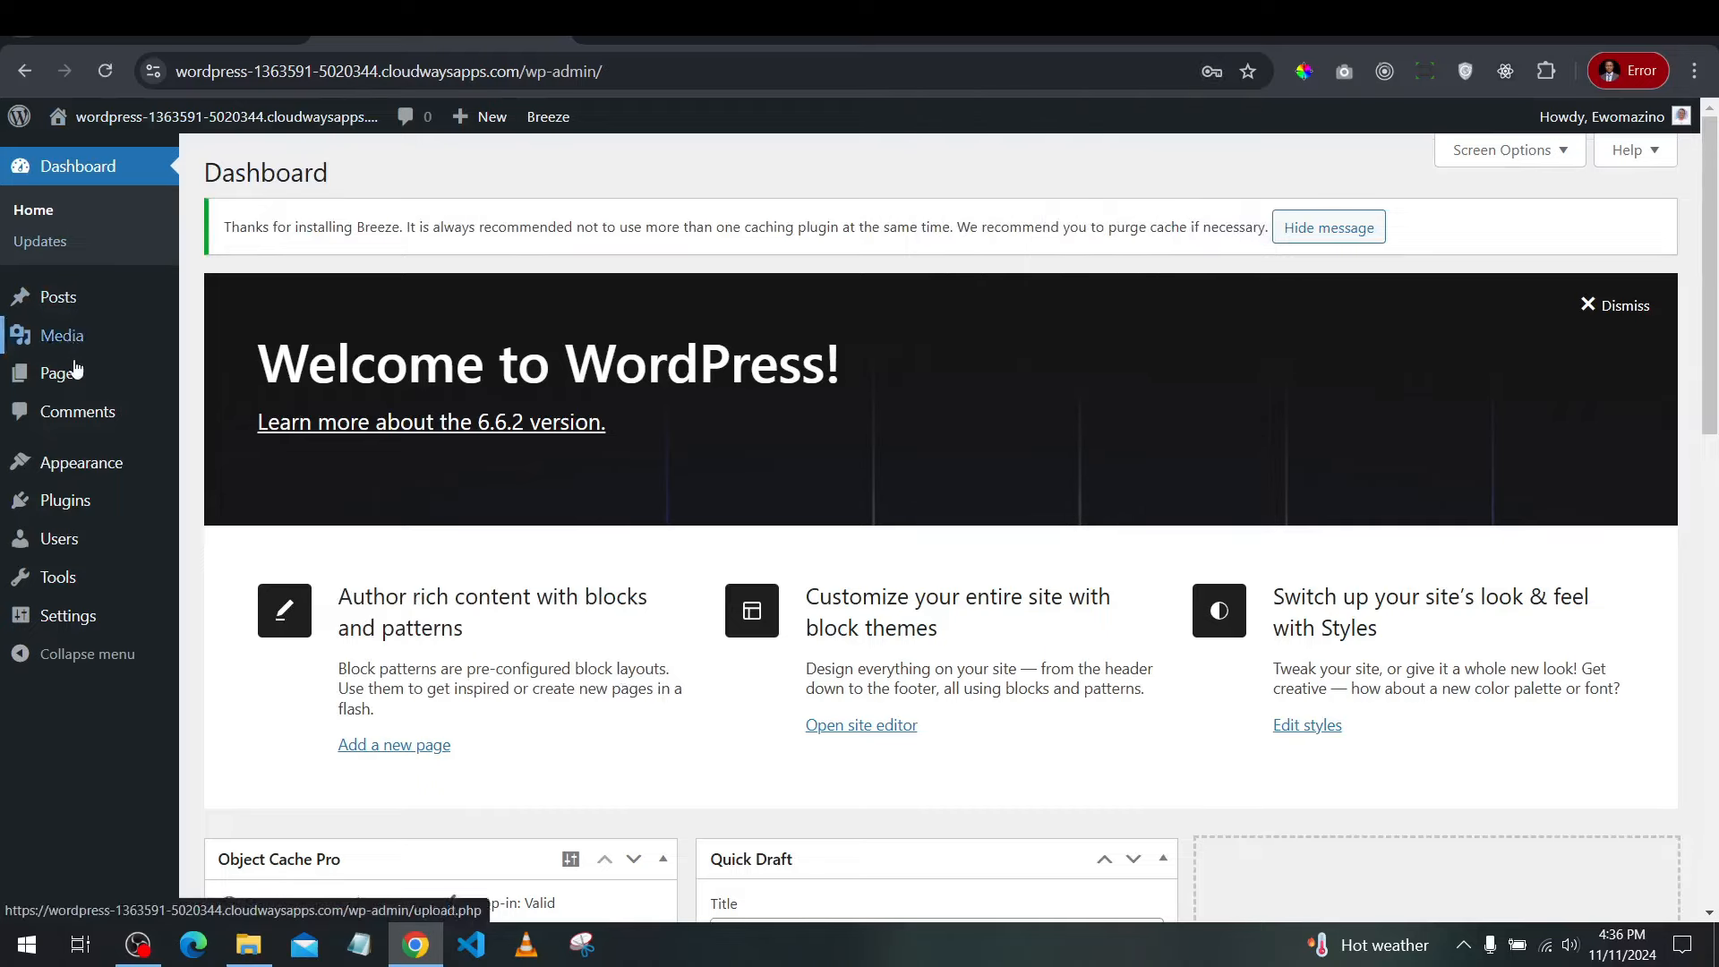
mouse_move(82, 470)
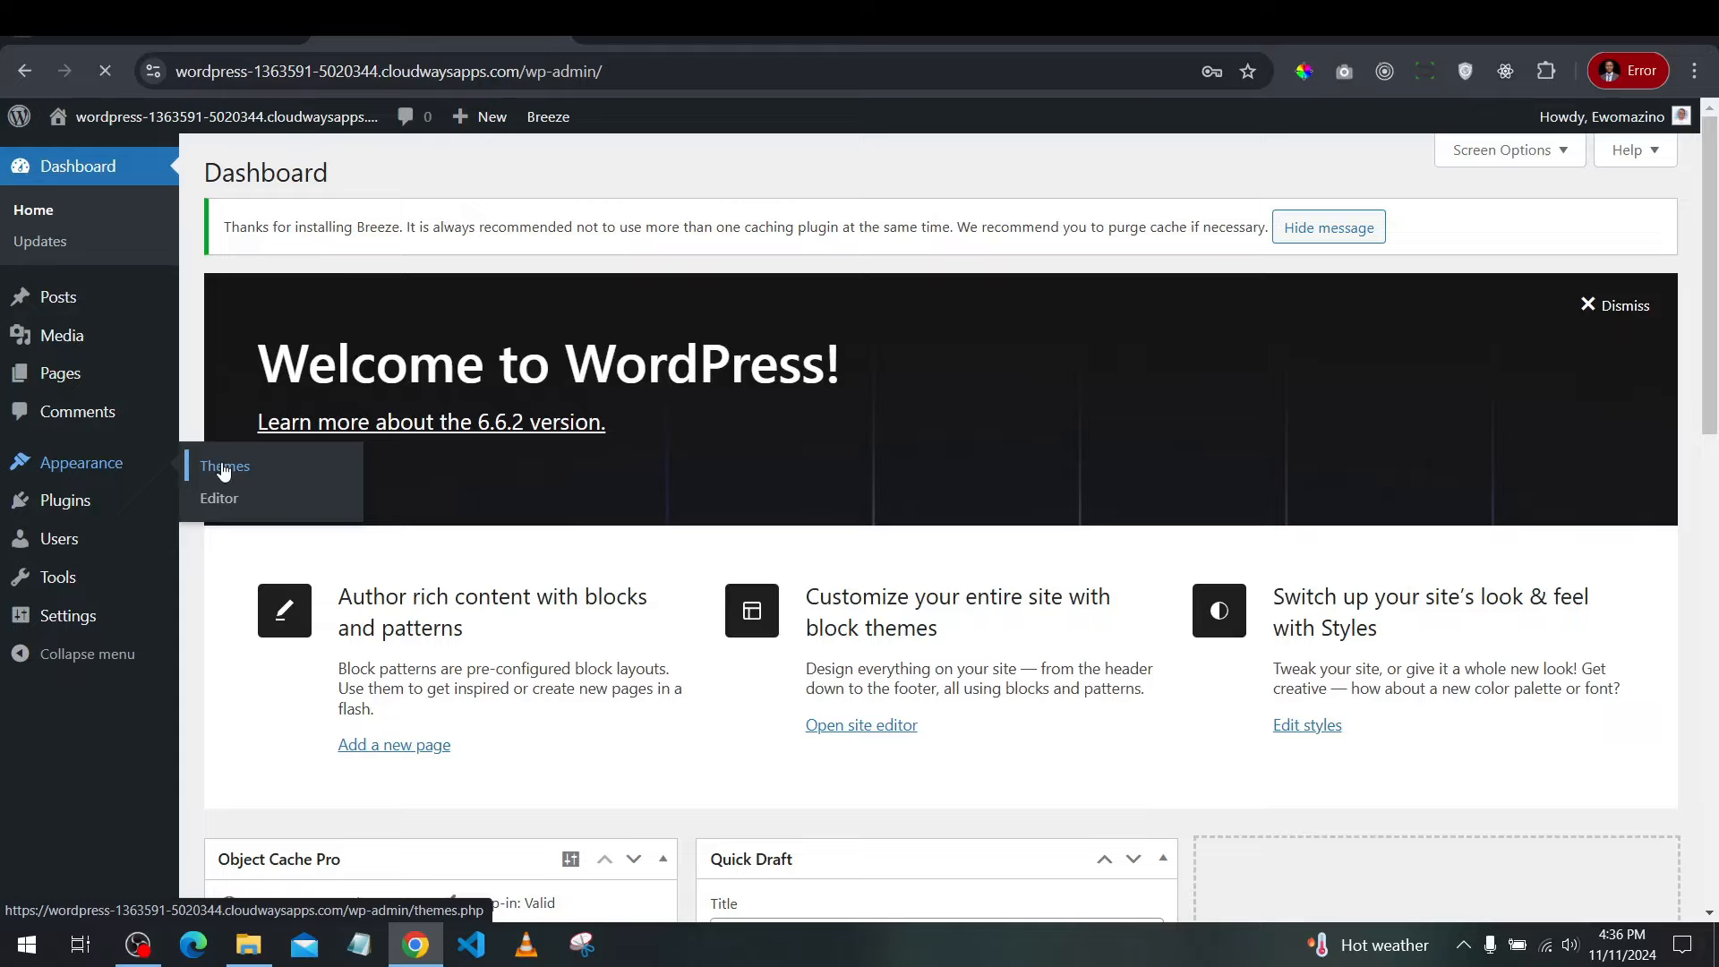
Step: Install and activate the Astra theme from Appearance > Themes > Add New Theme
left_click(224, 469)
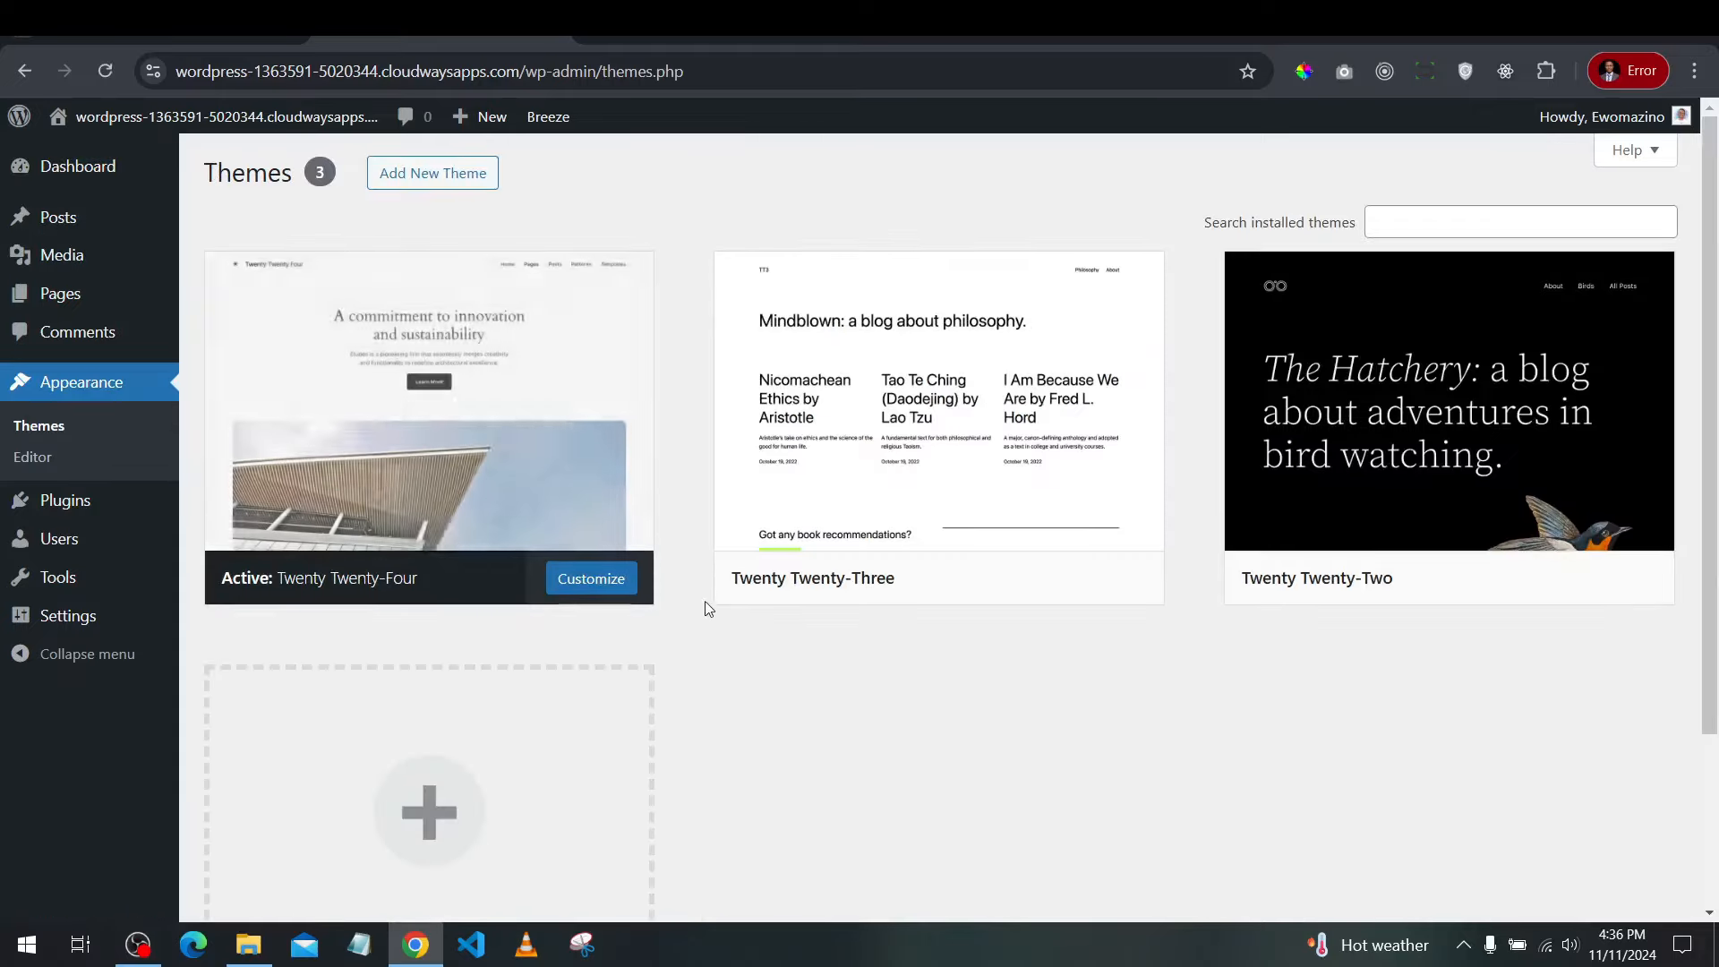
left_click(426, 181)
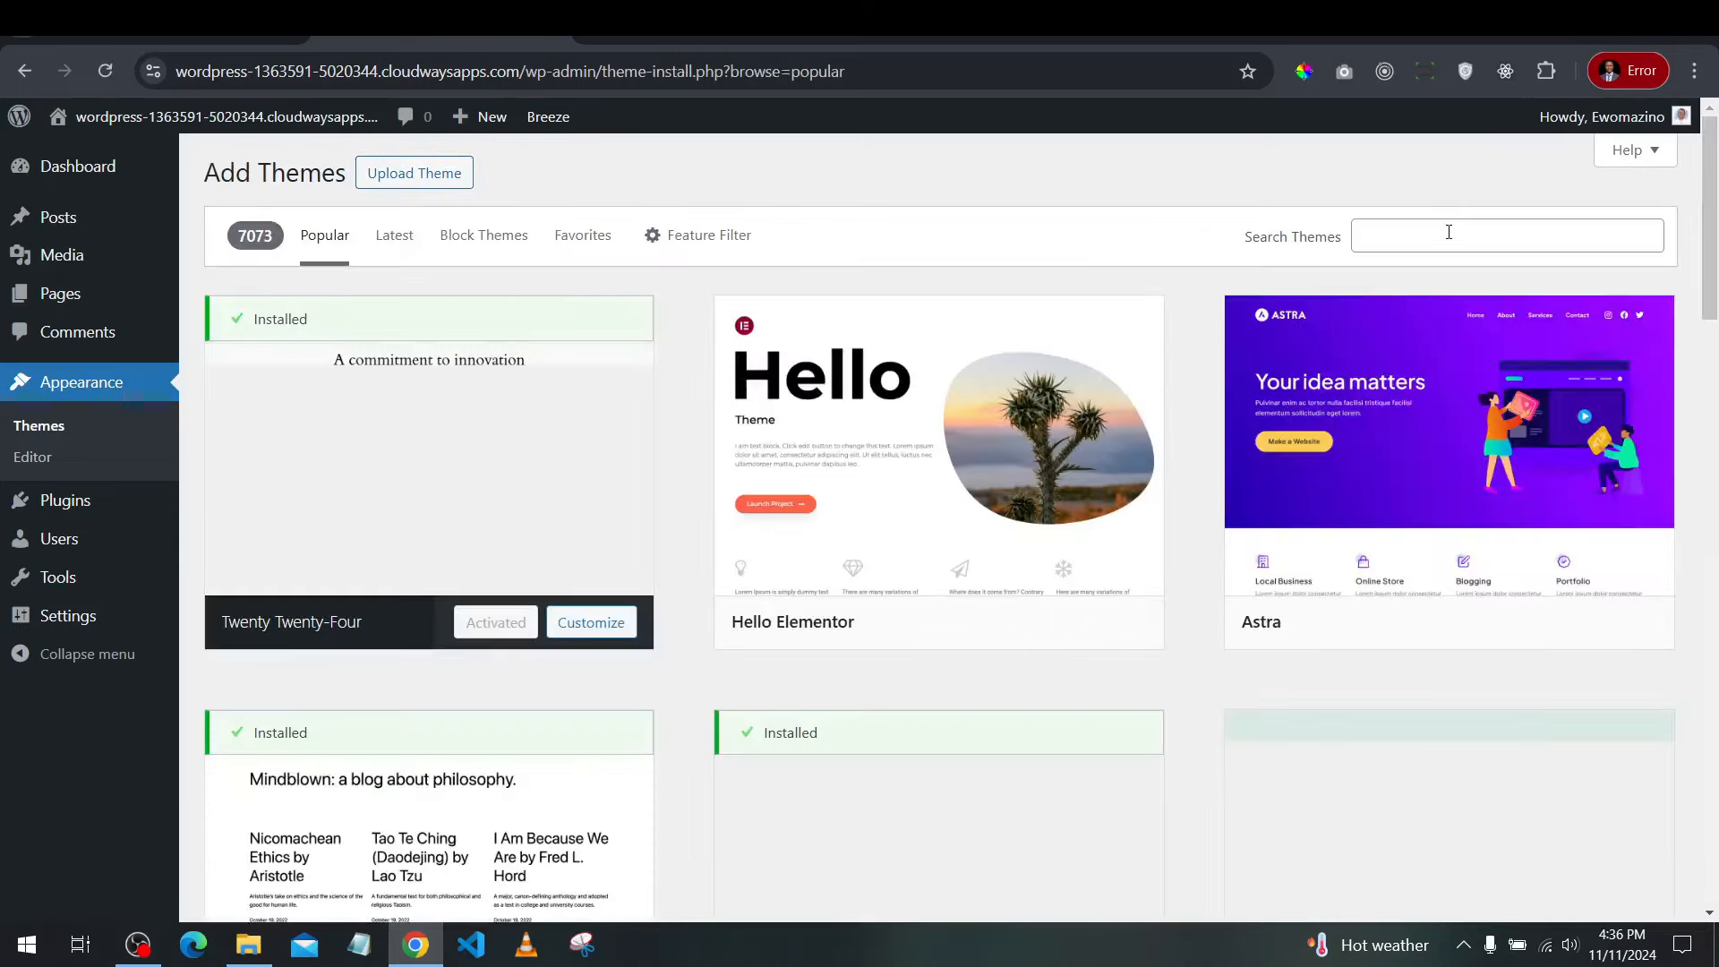
mouse_move(1429, 409)
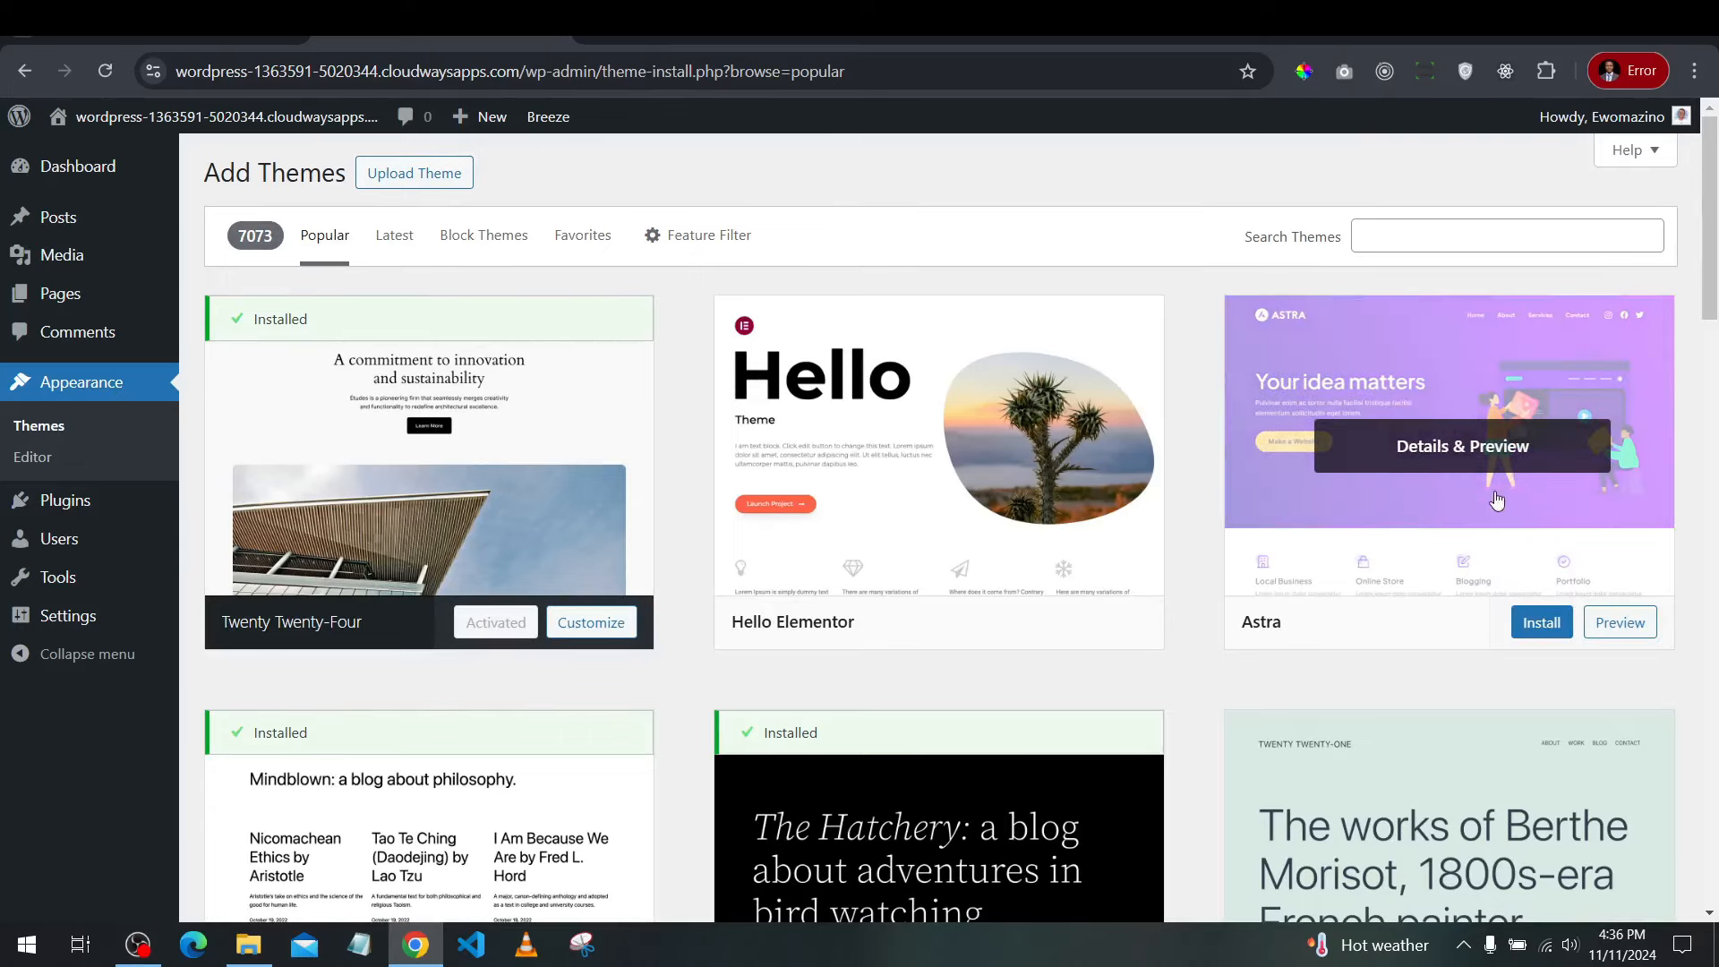
left_click(1541, 625)
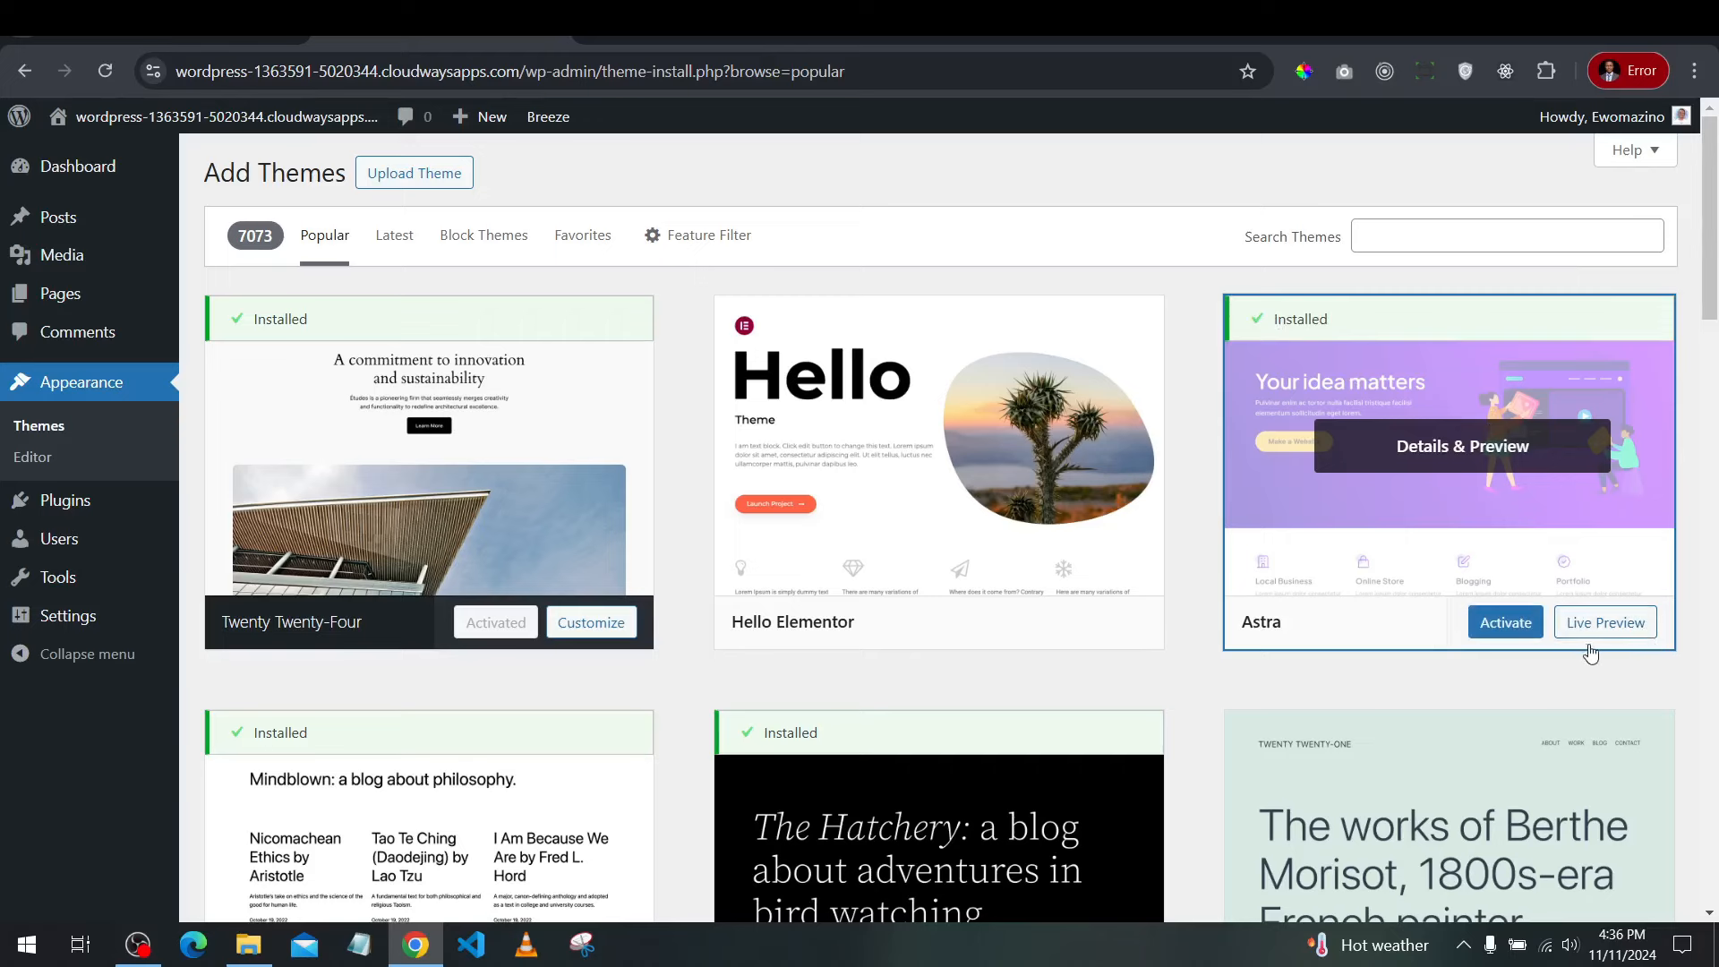
left_click(1505, 629)
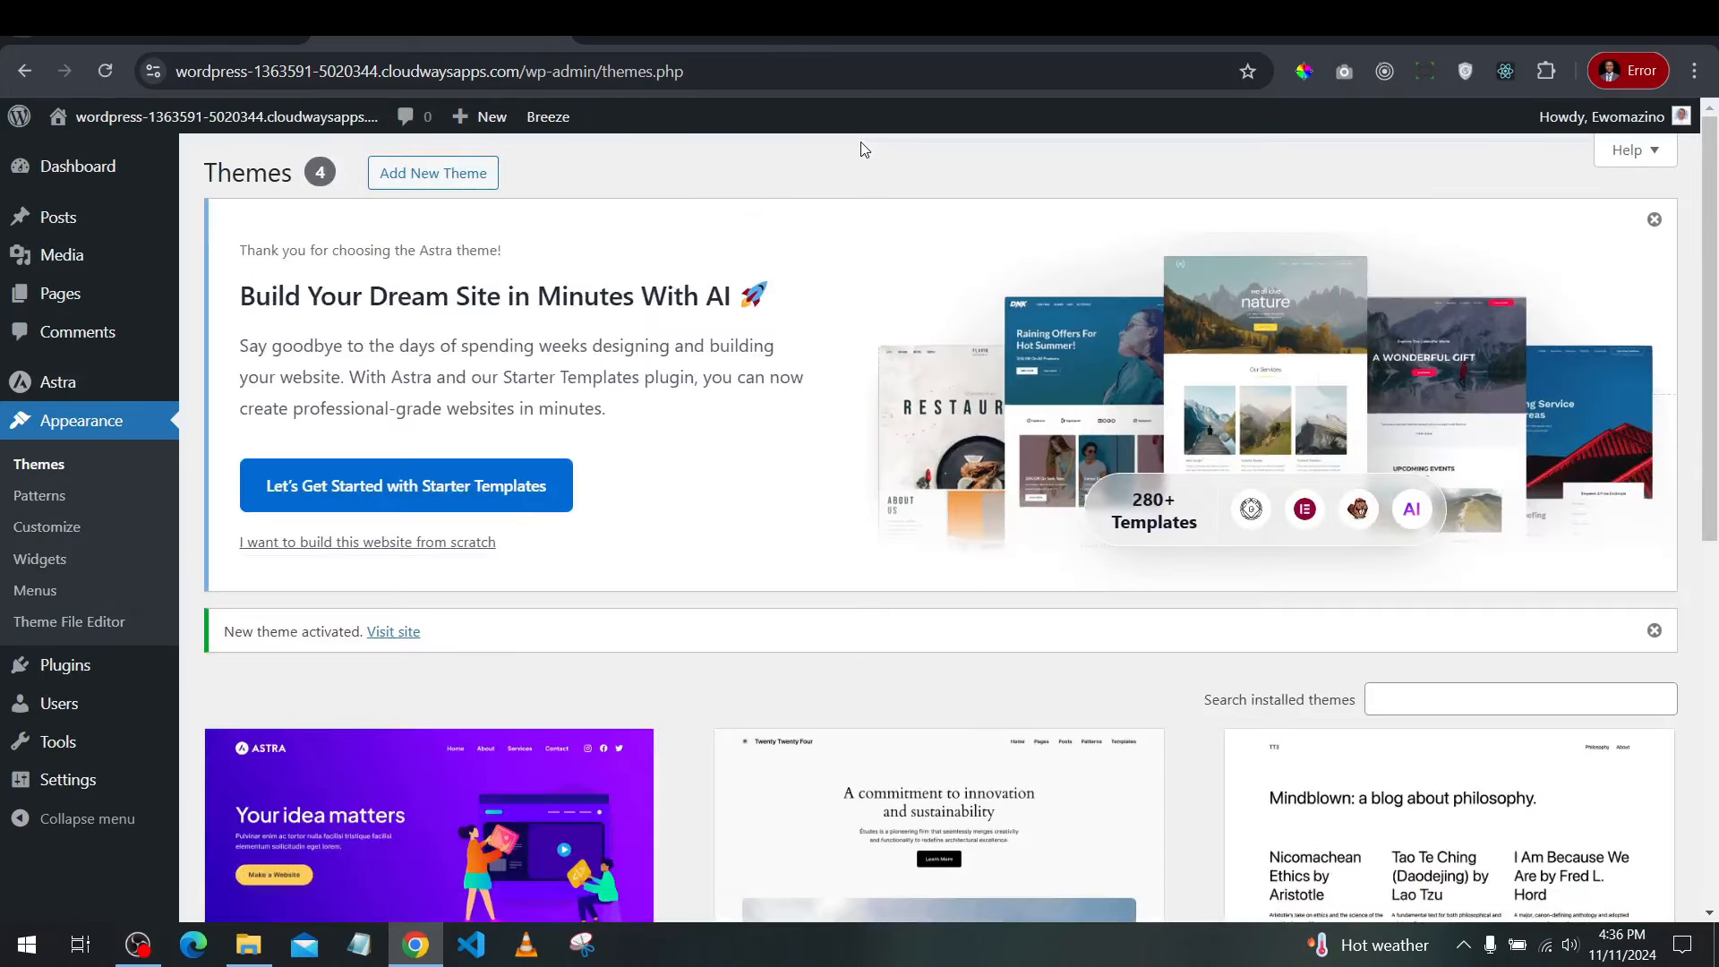
Step: Reload the homepage, then search plugins for 'elementor' and install Elementor Website Builder
left_click(707, 20)
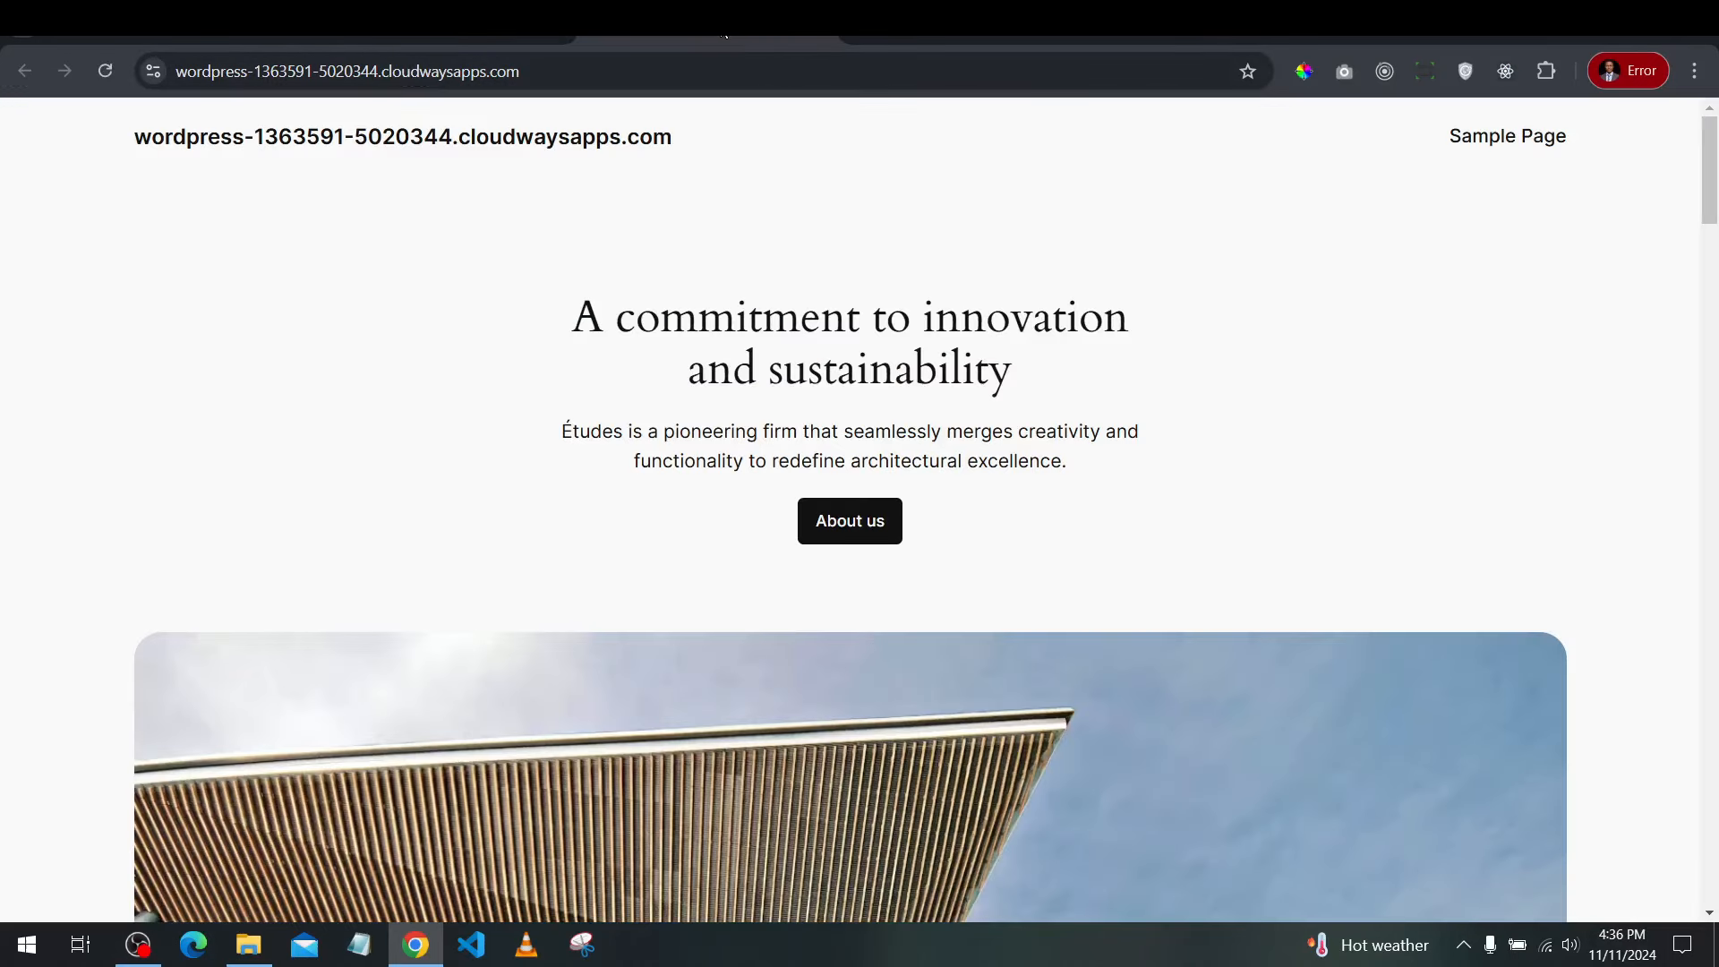
left_click(117, 79)
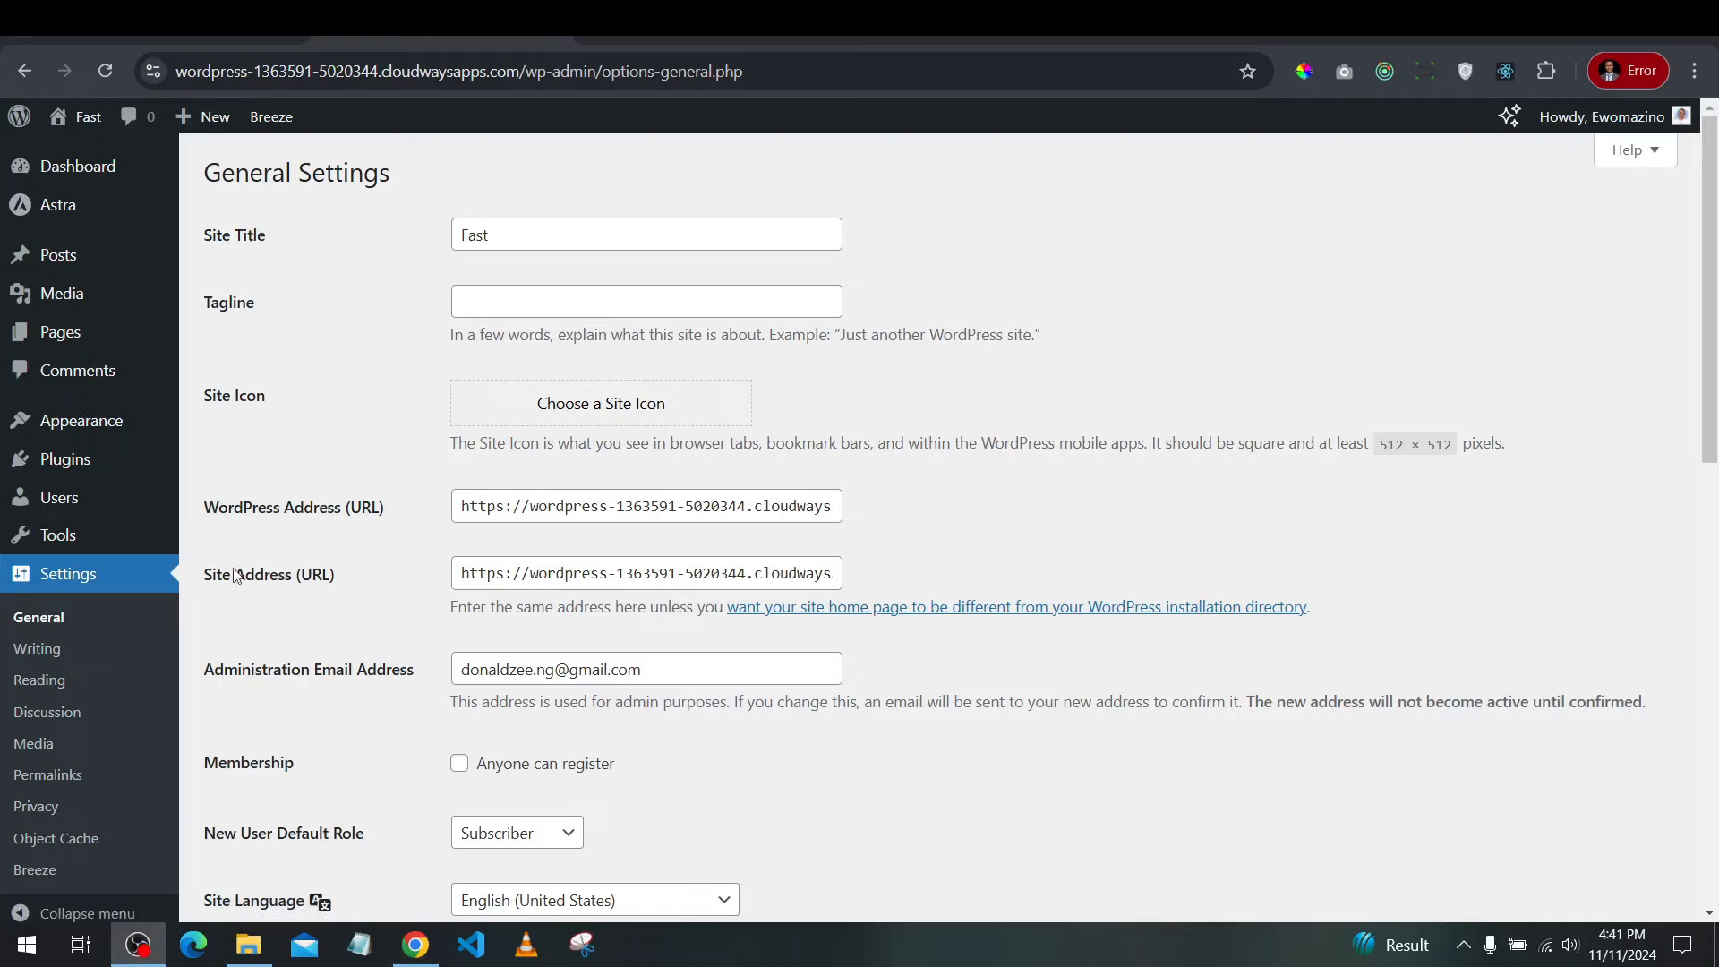
mouse_move(67, 459)
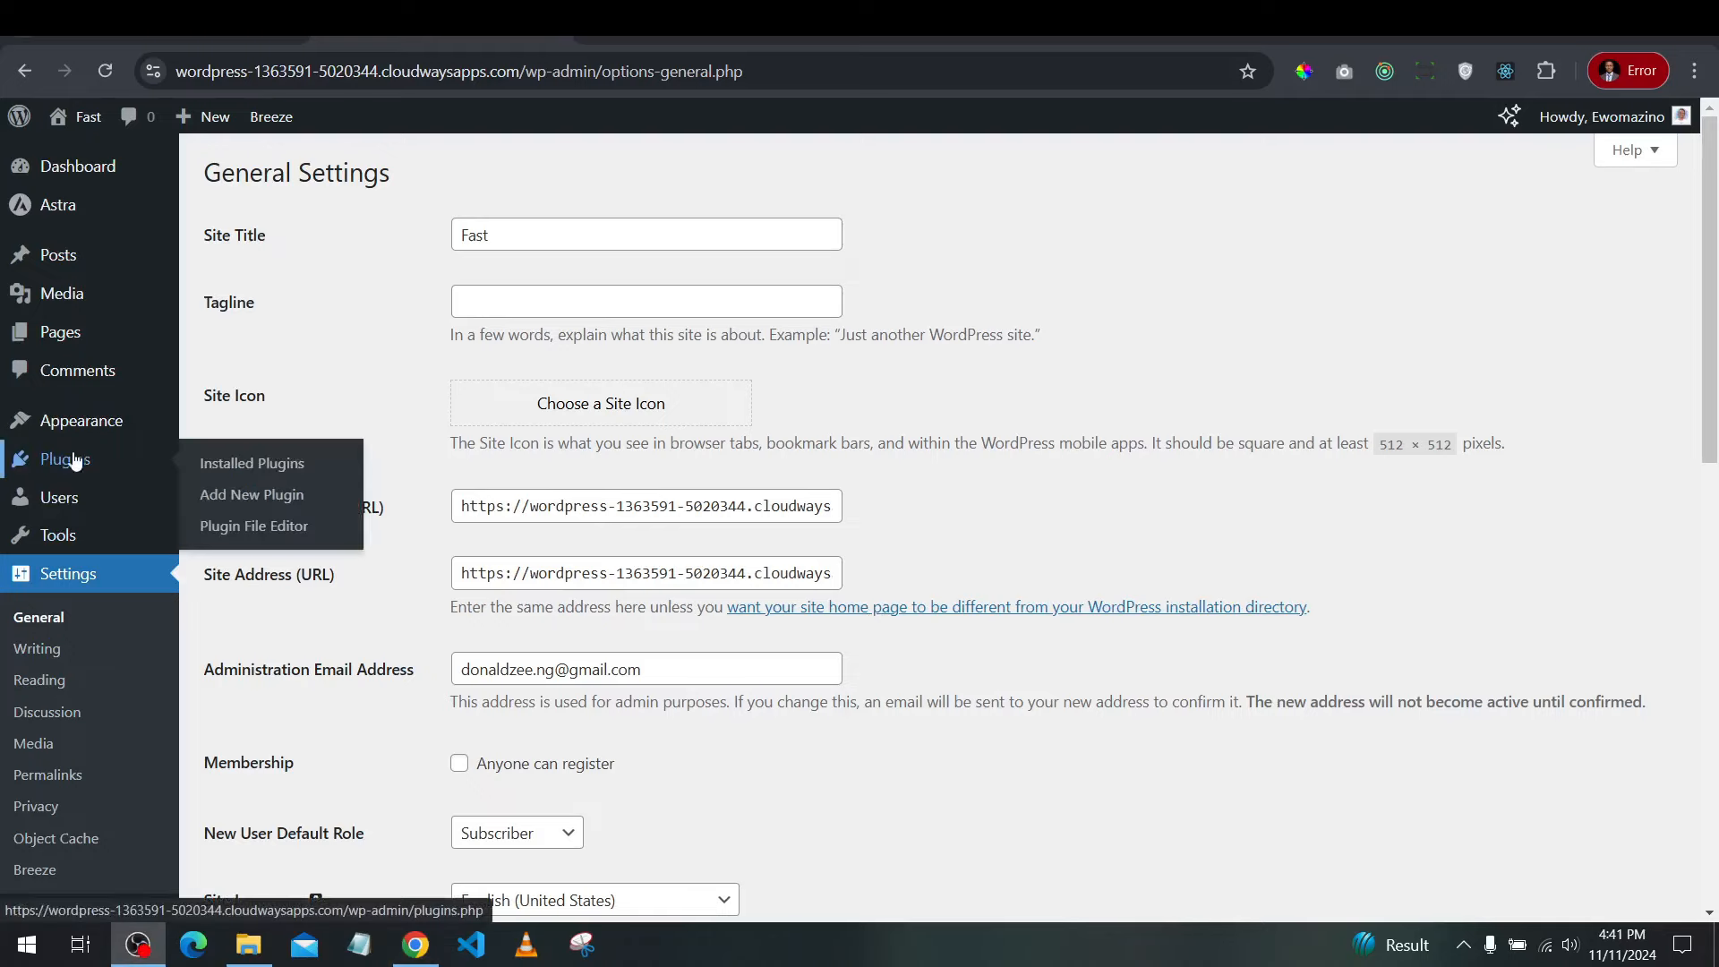
left_click(261, 503)
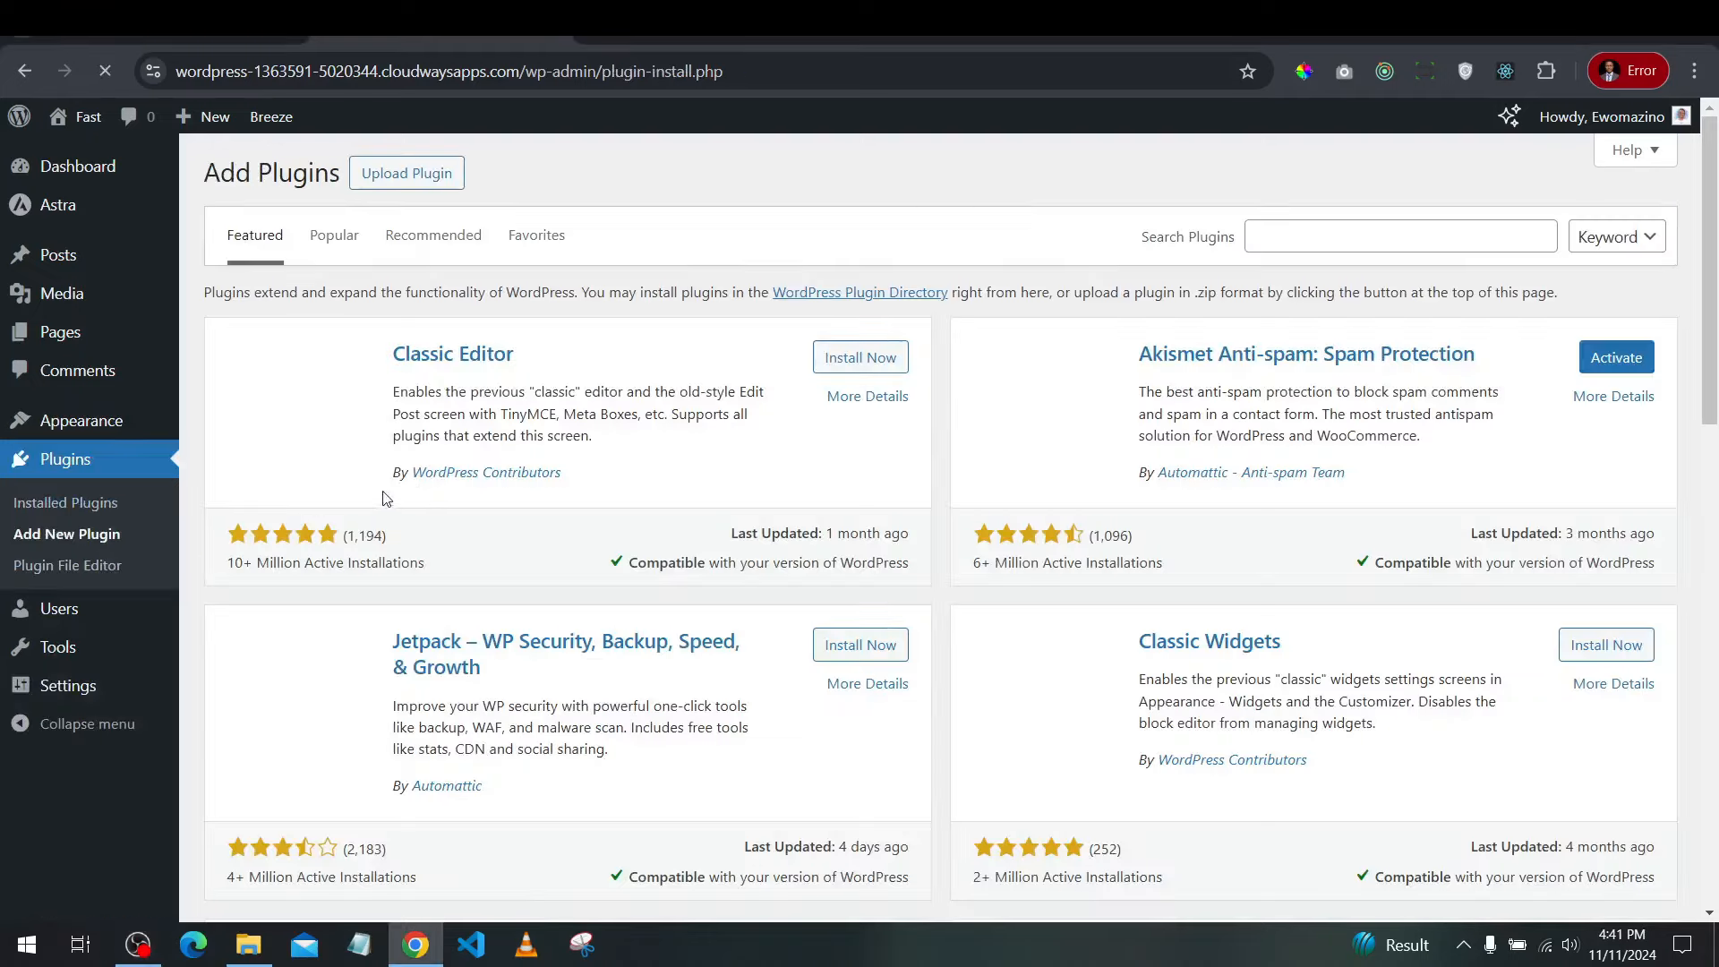
left_click(1392, 223)
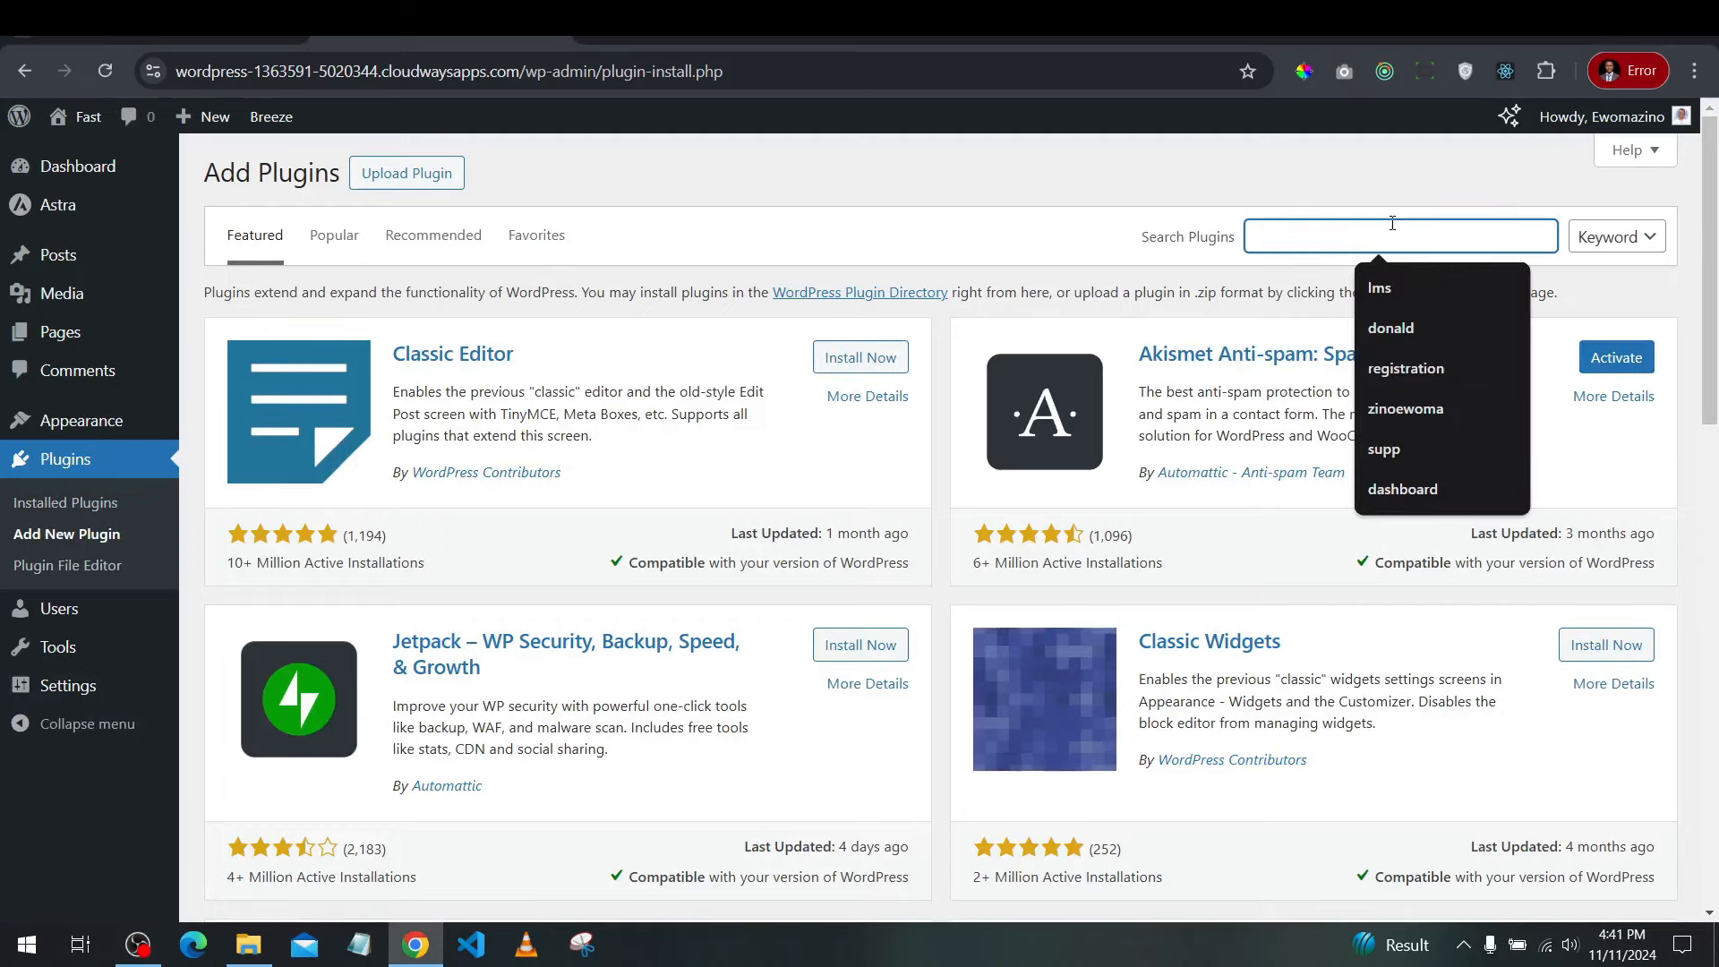
type("elementor")
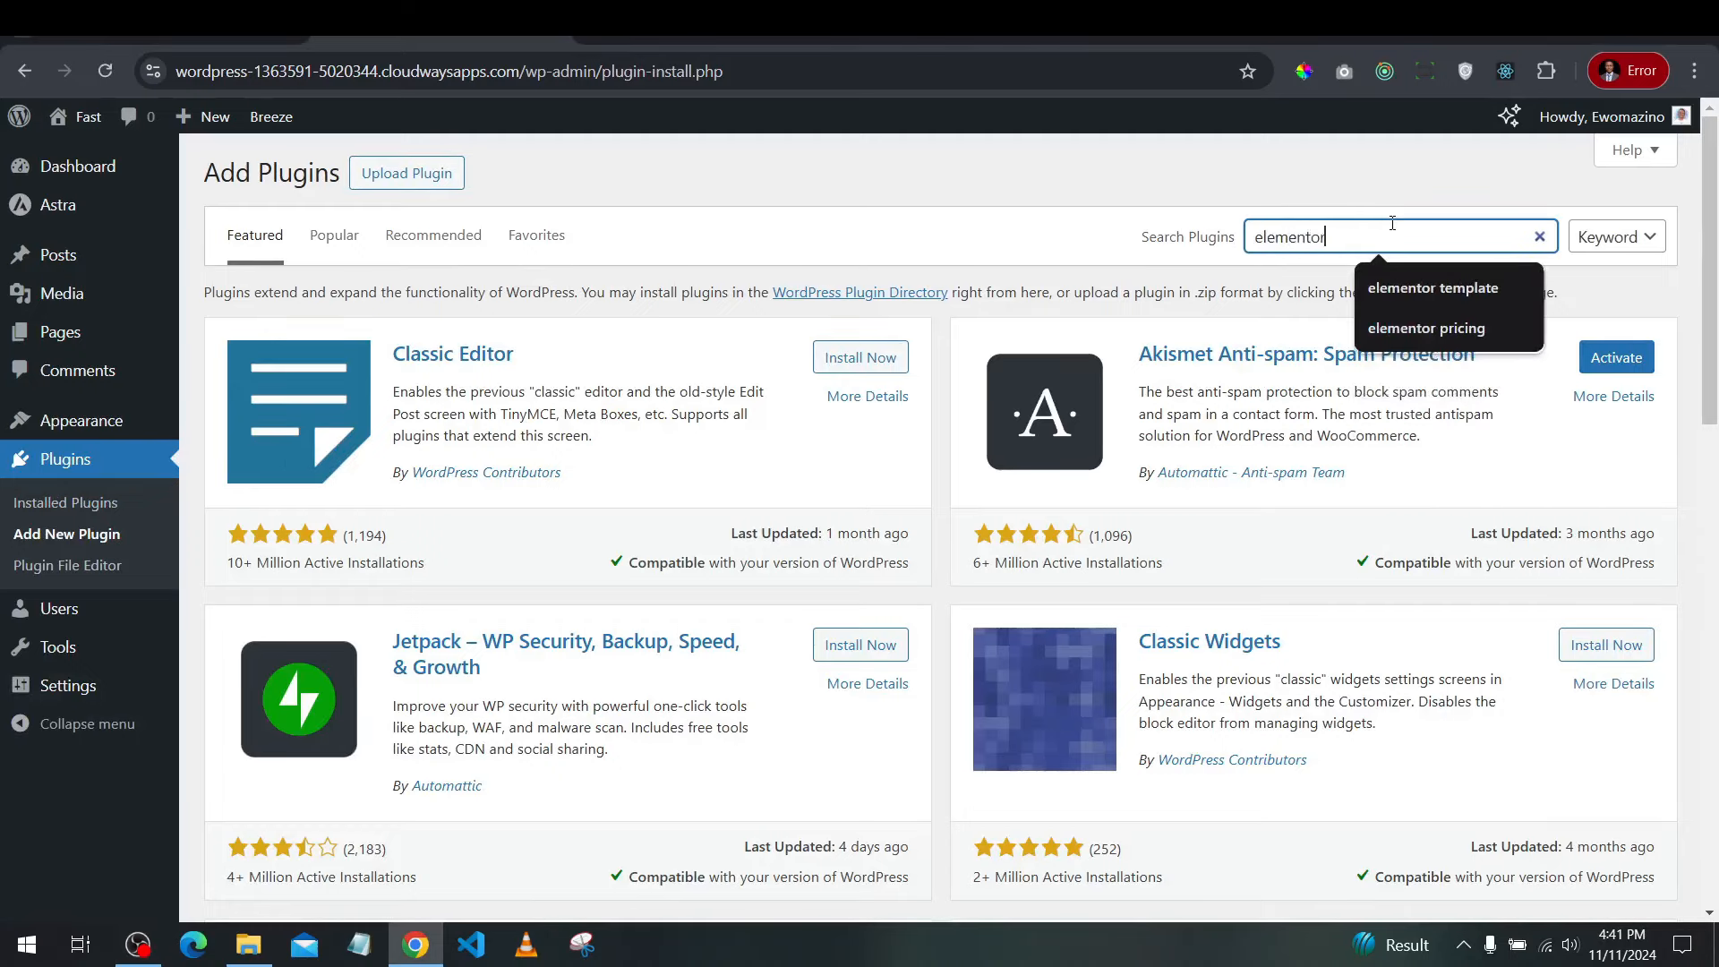
key("Return")
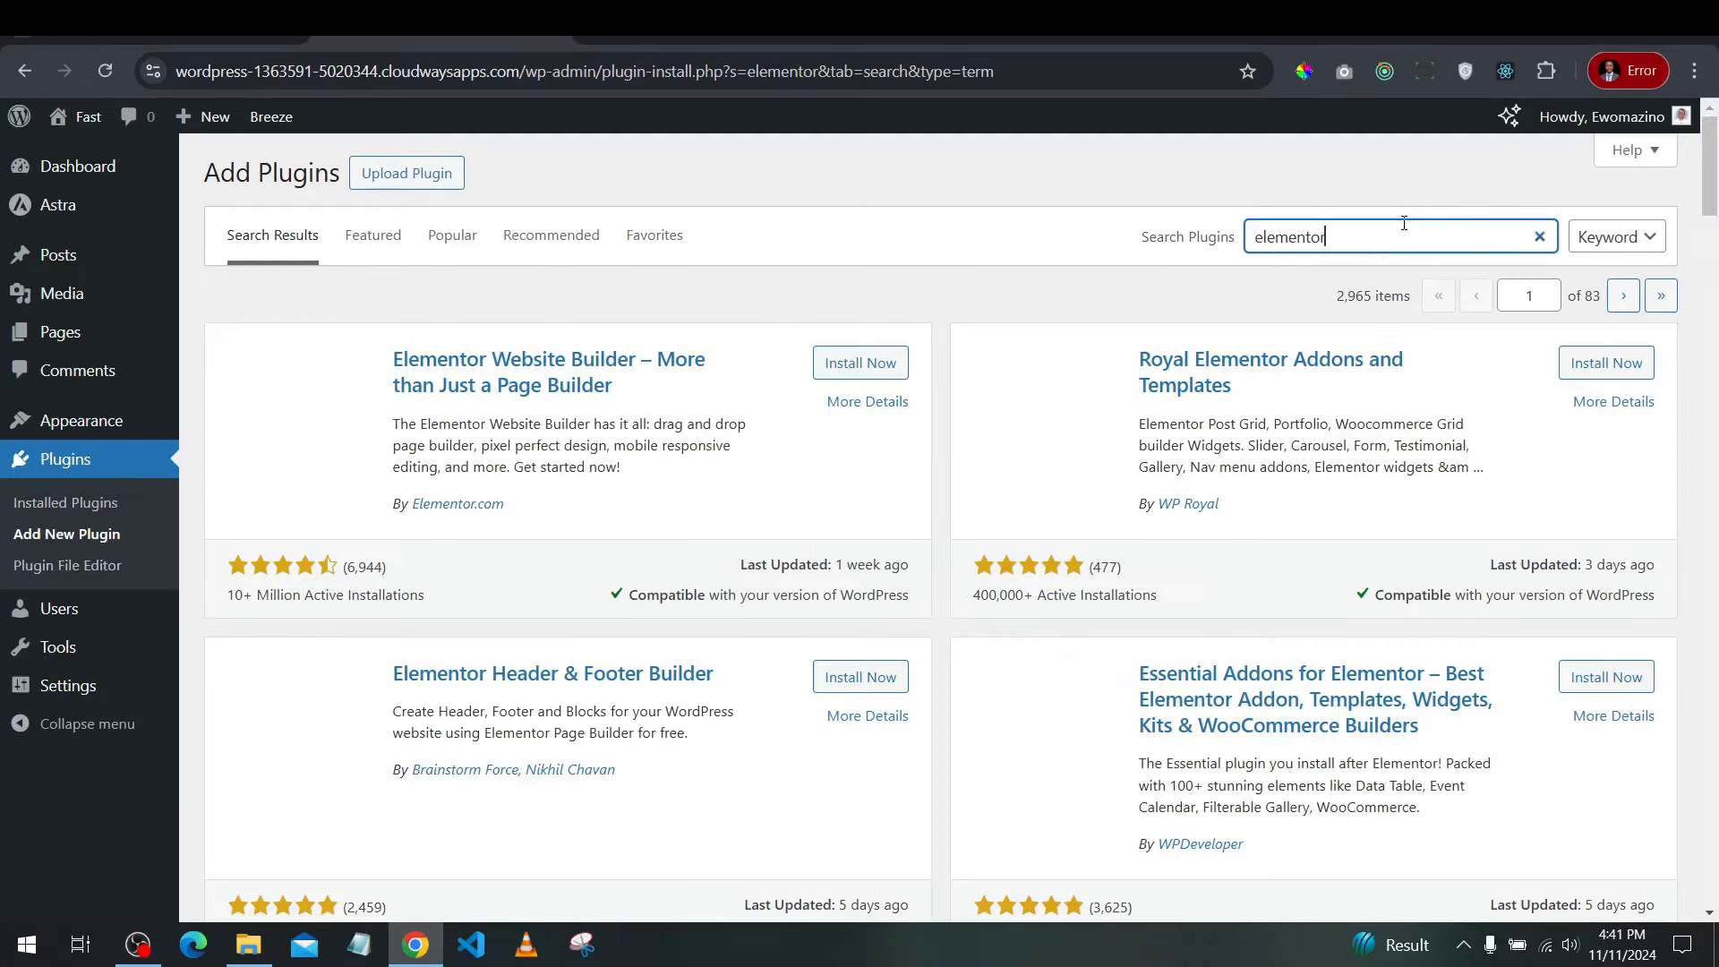
left_click(870, 367)
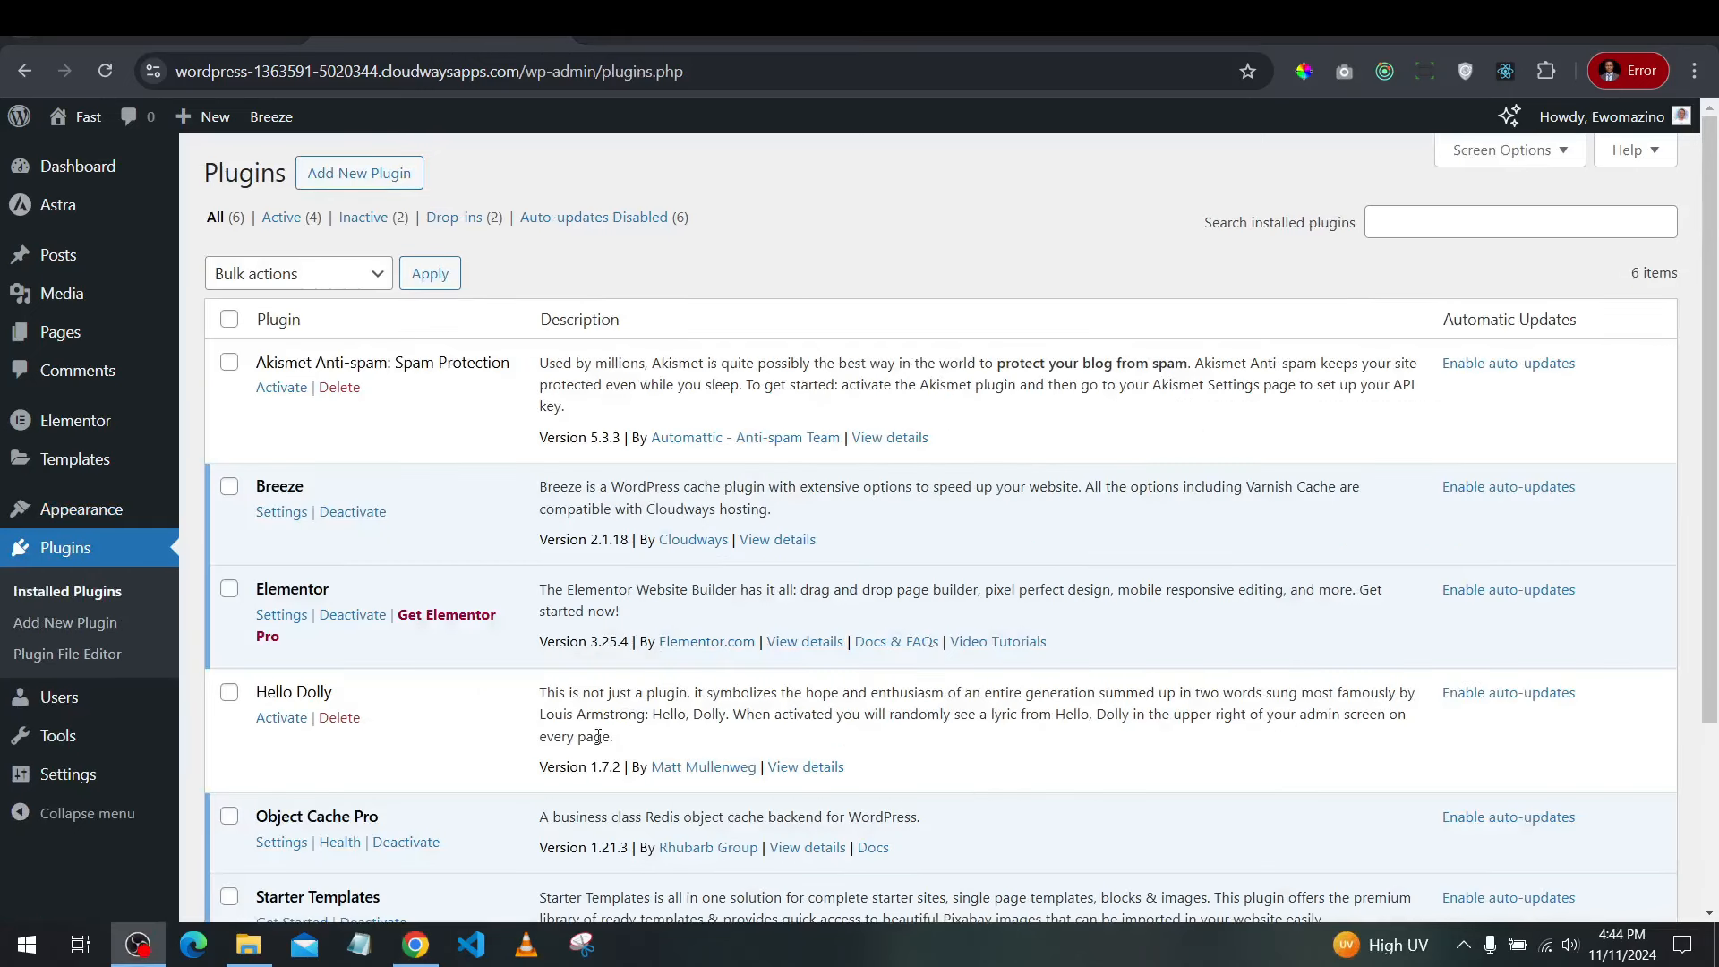
Step: Open Appearance > Starter Templates from the Plugins page
mouse_move(107, 510)
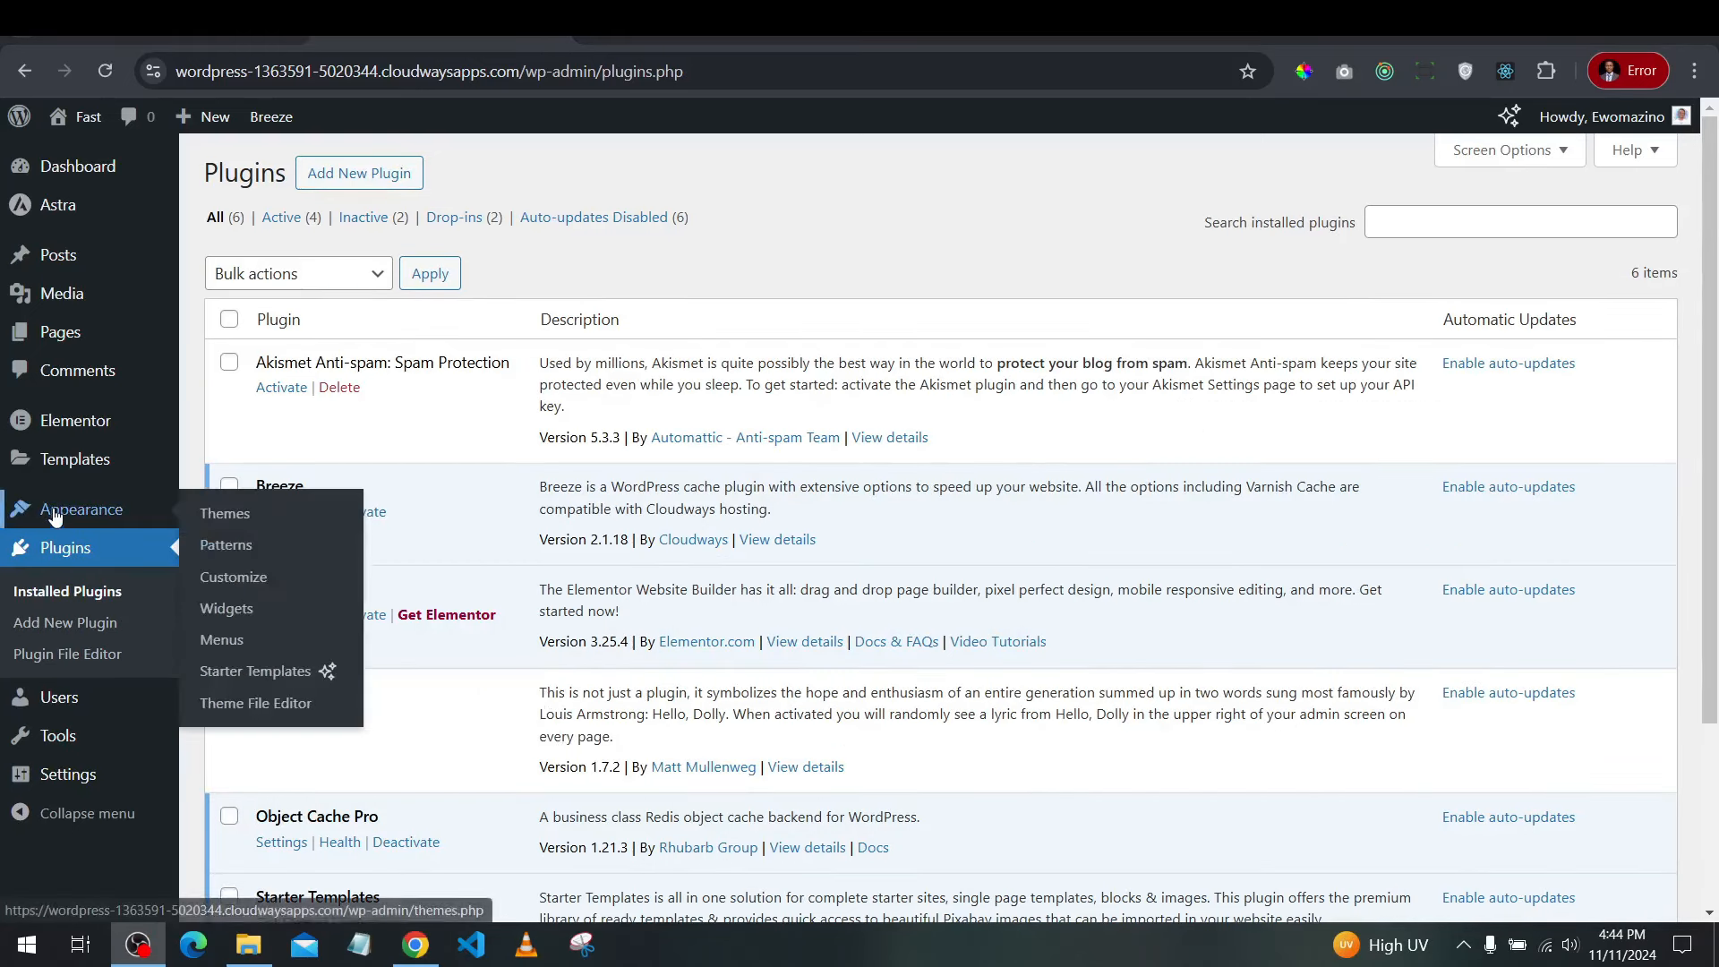
left_click(241, 673)
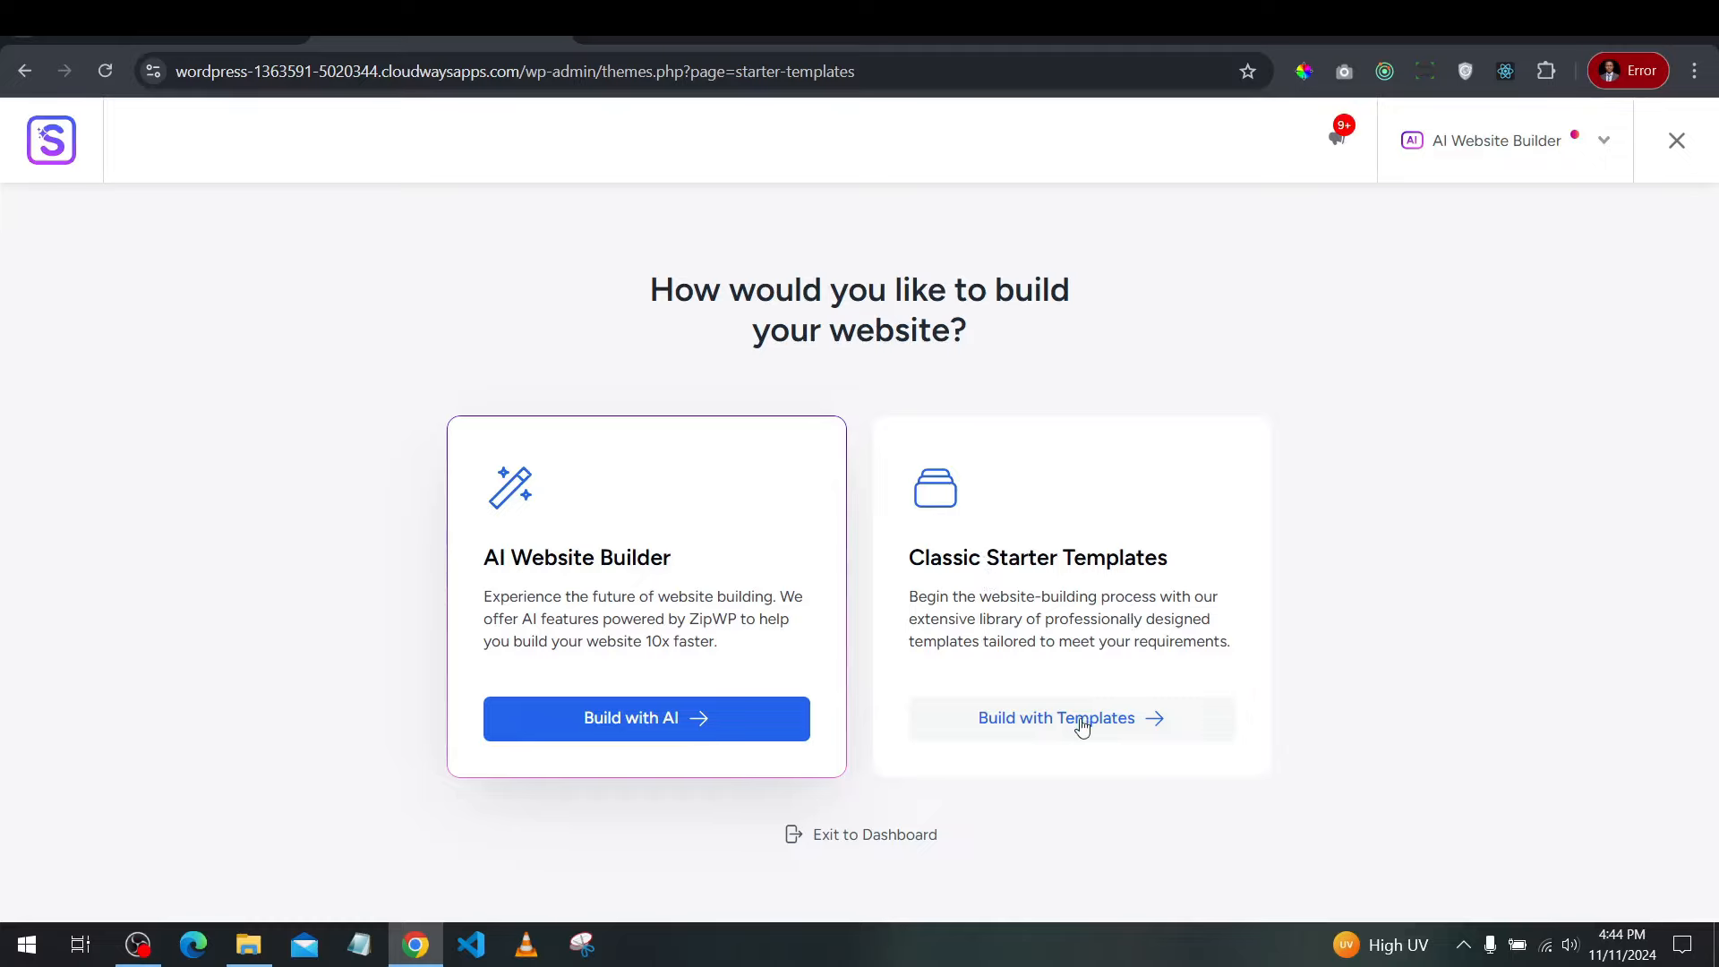
Step: Choose classic Starter Templates with Elementor as the page builder, leaving the All/Premium filter unchanged
left_click(1082, 727)
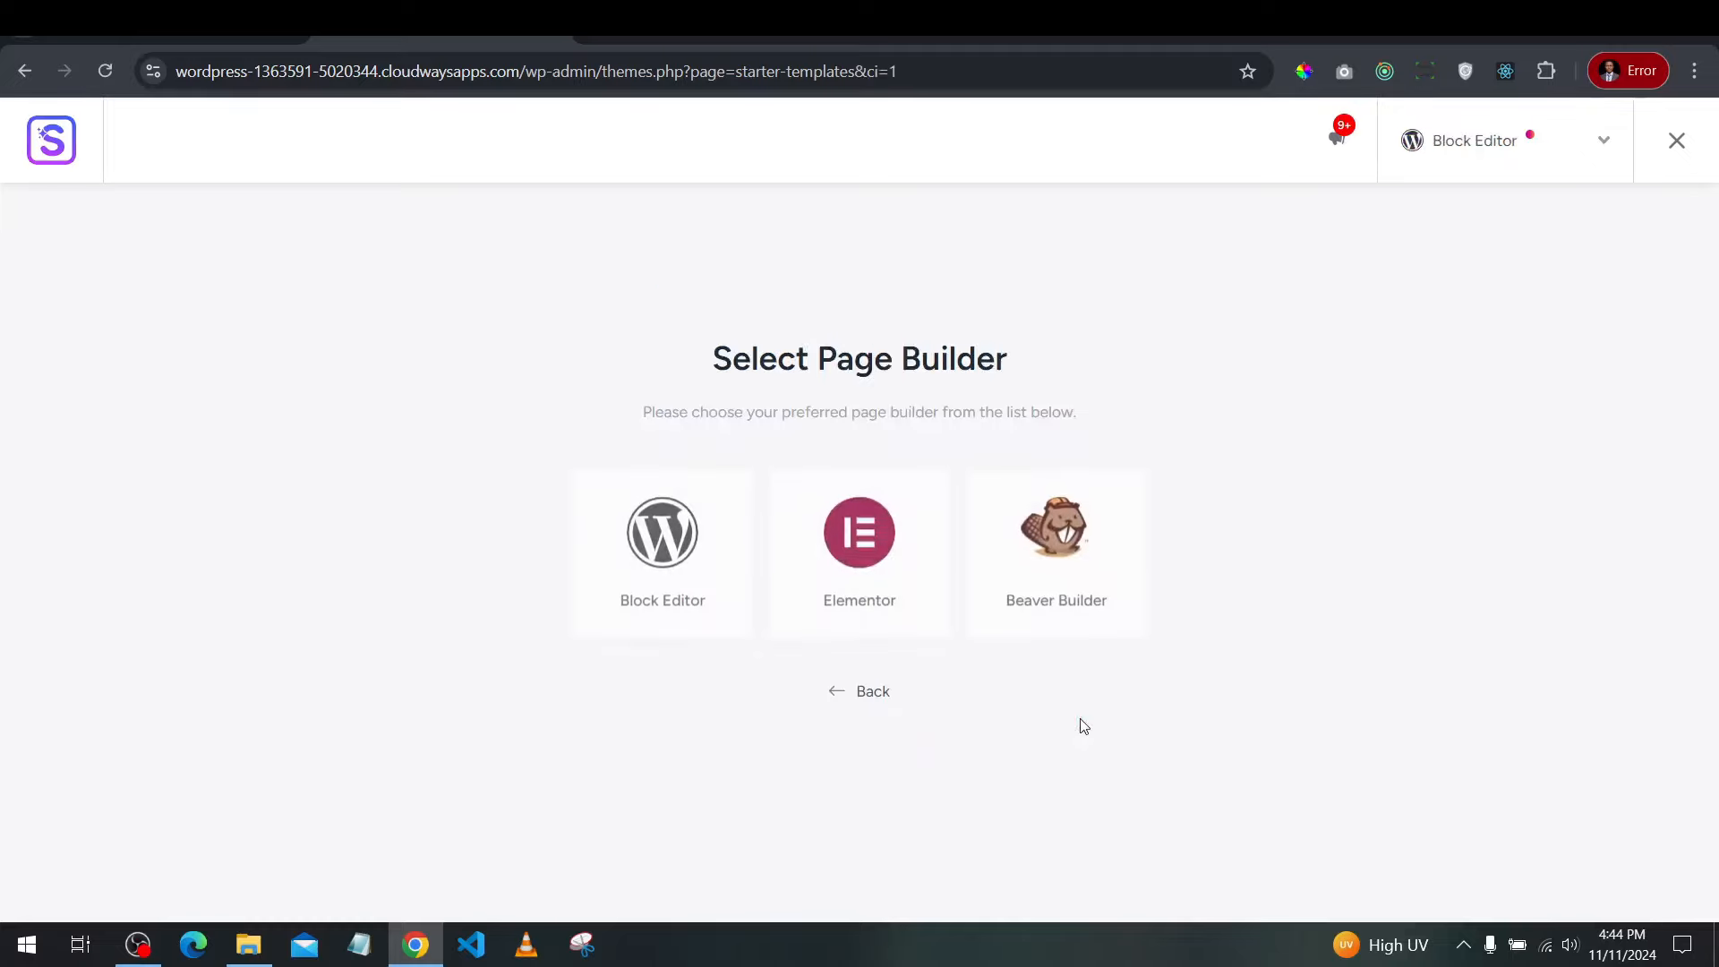
left_click(877, 544)
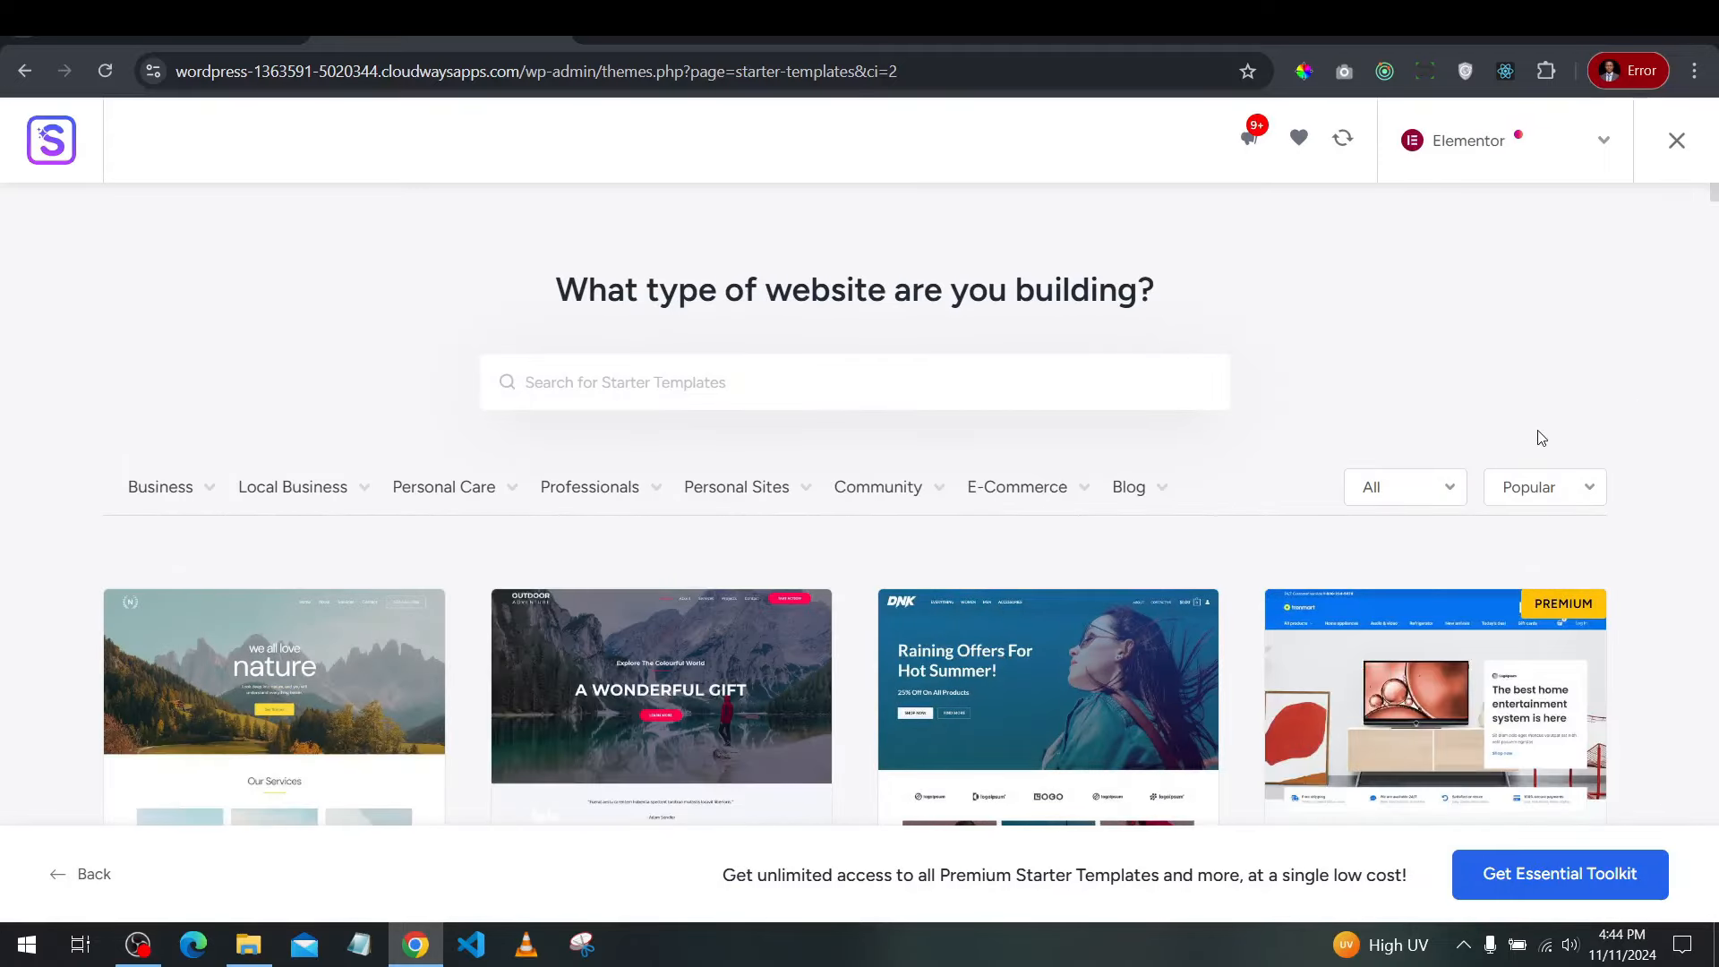
left_click(1447, 499)
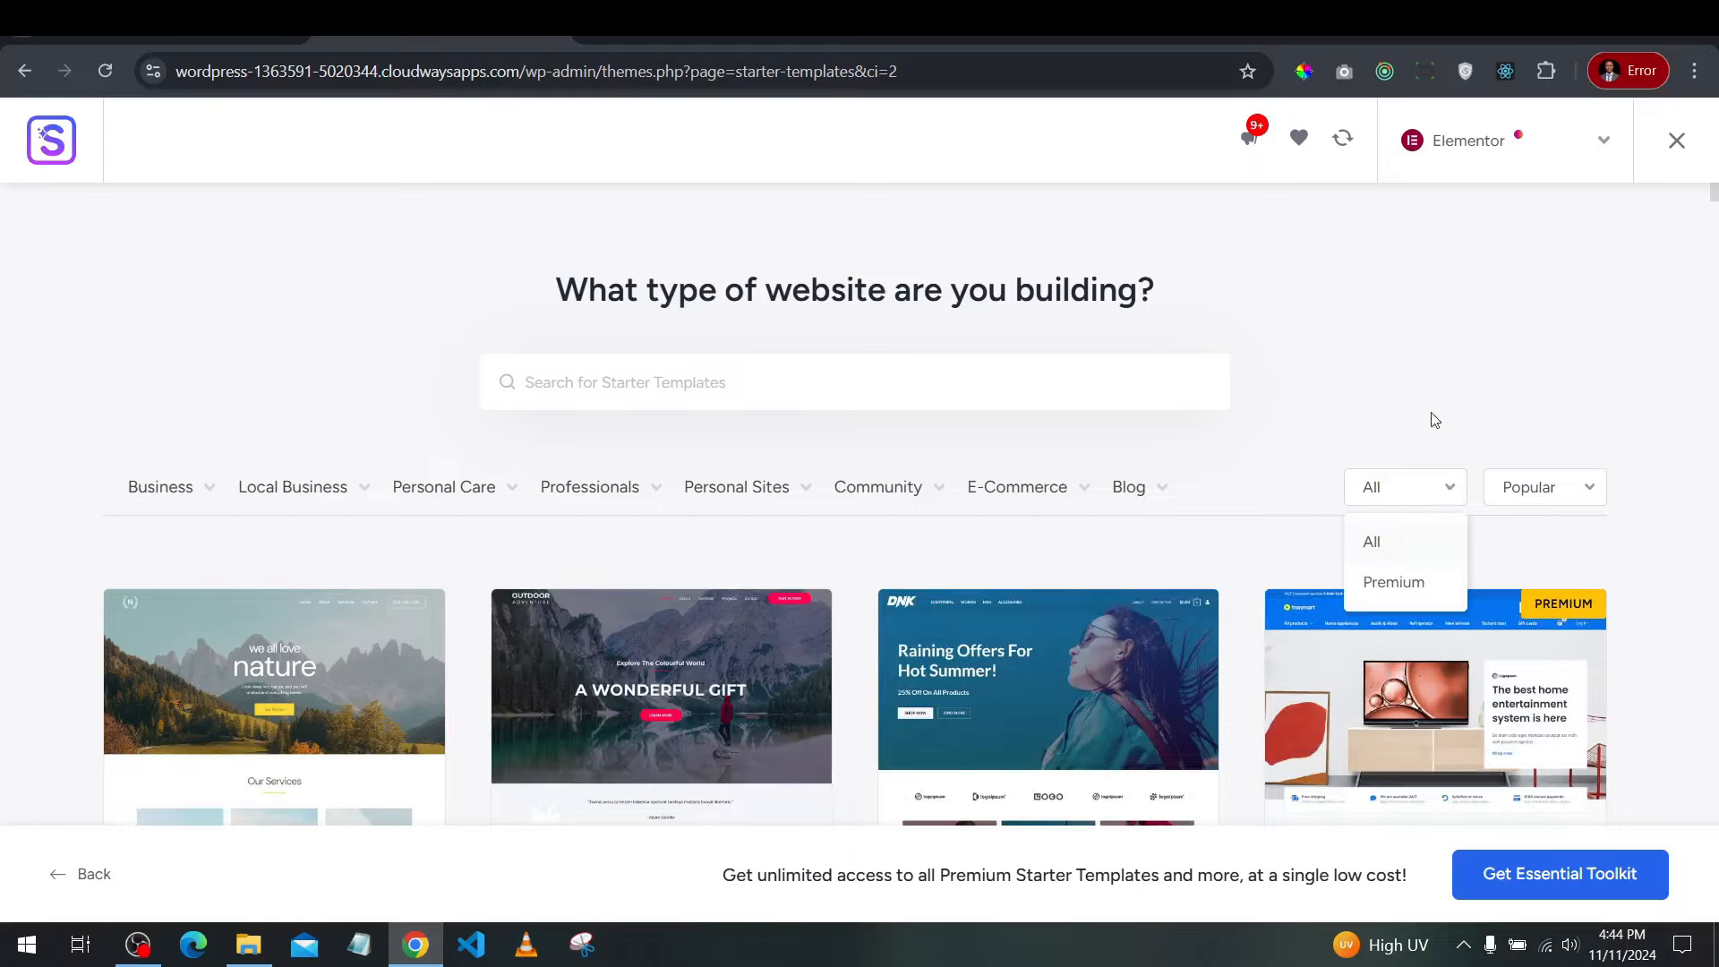
left_click(1426, 380)
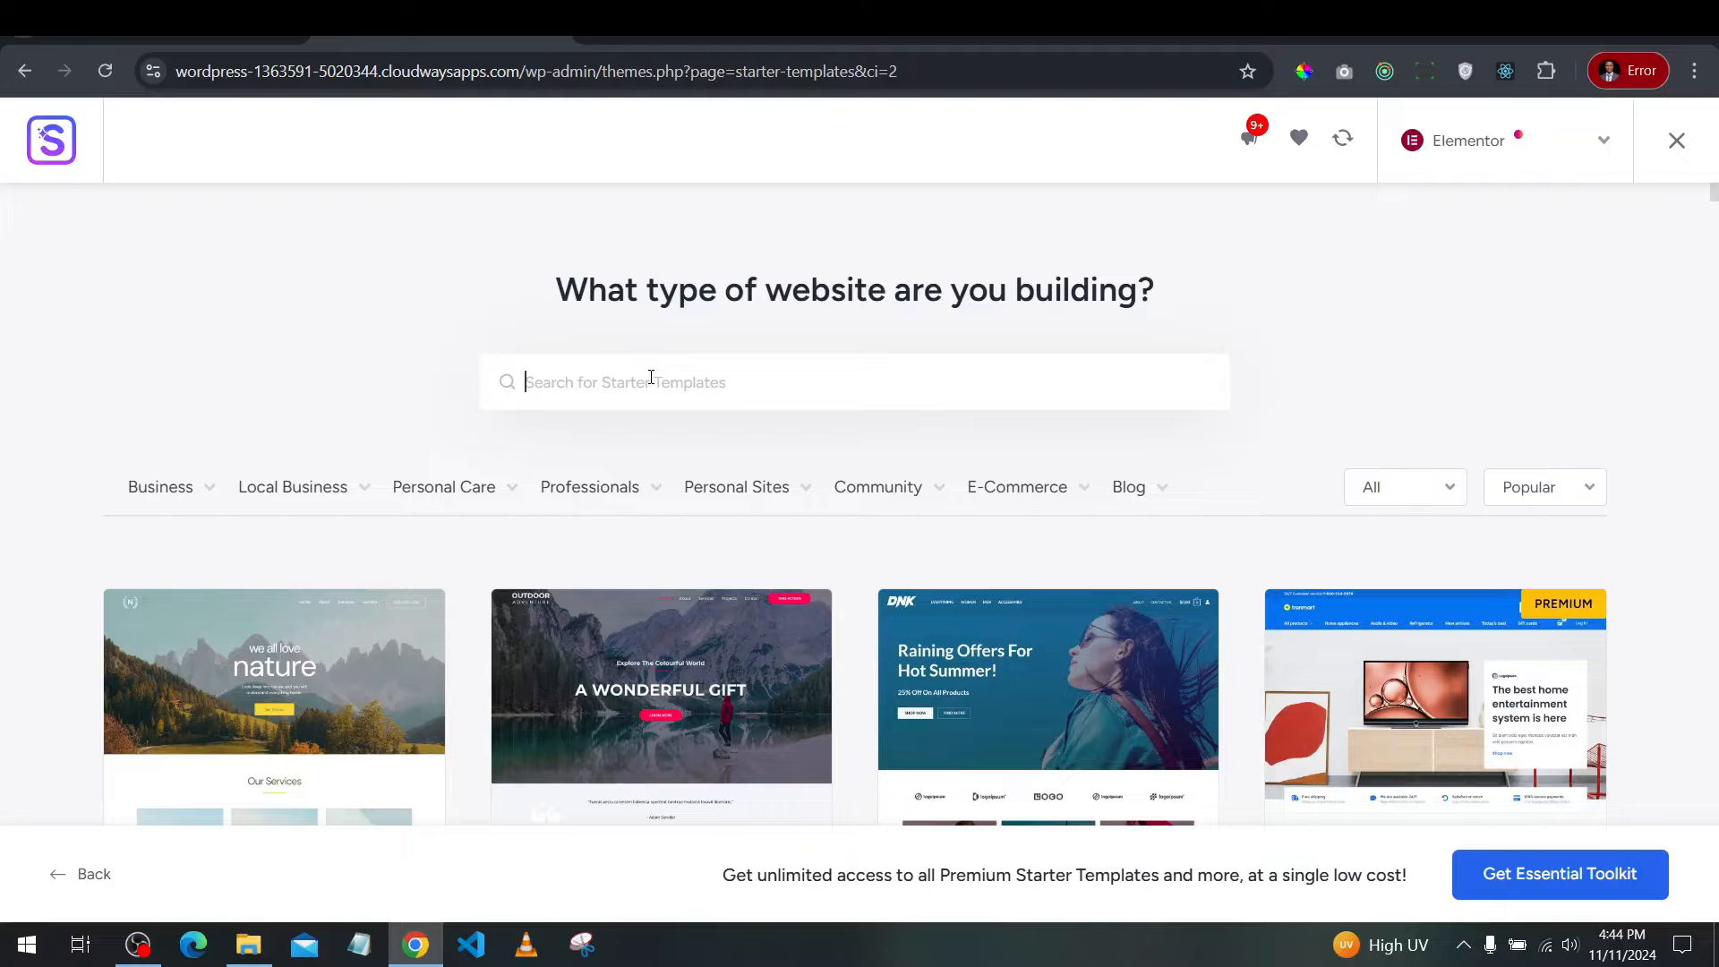
type("b")
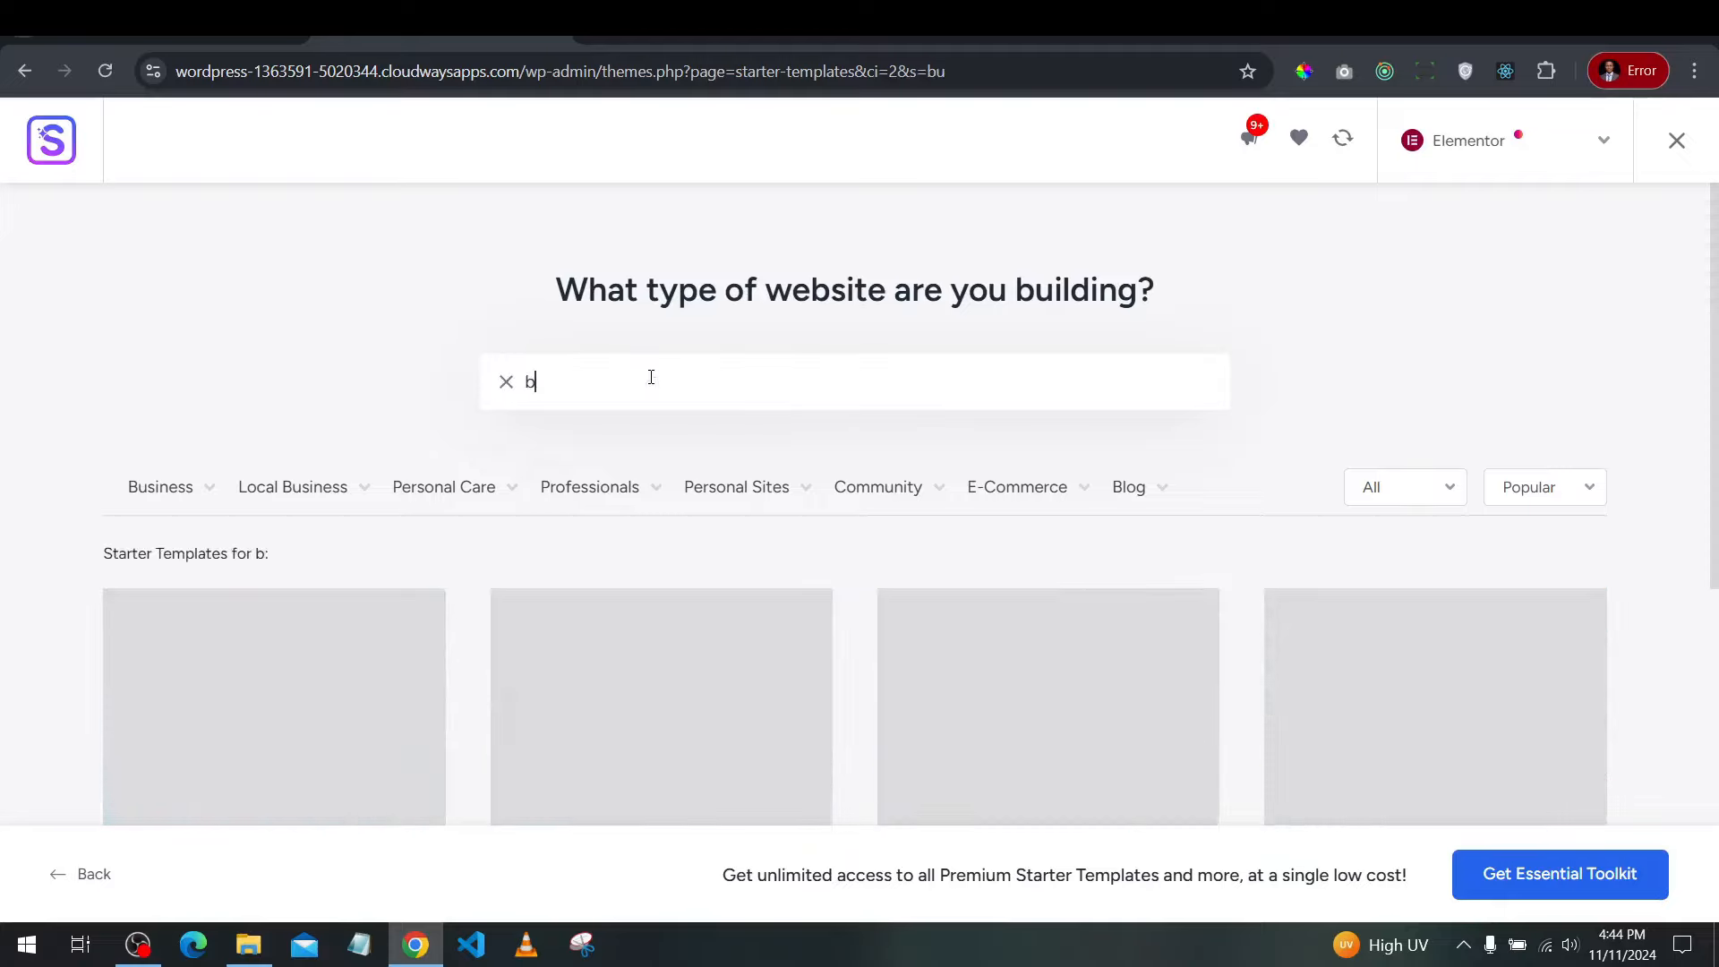
type("usiness")
mouse_move(596, 487)
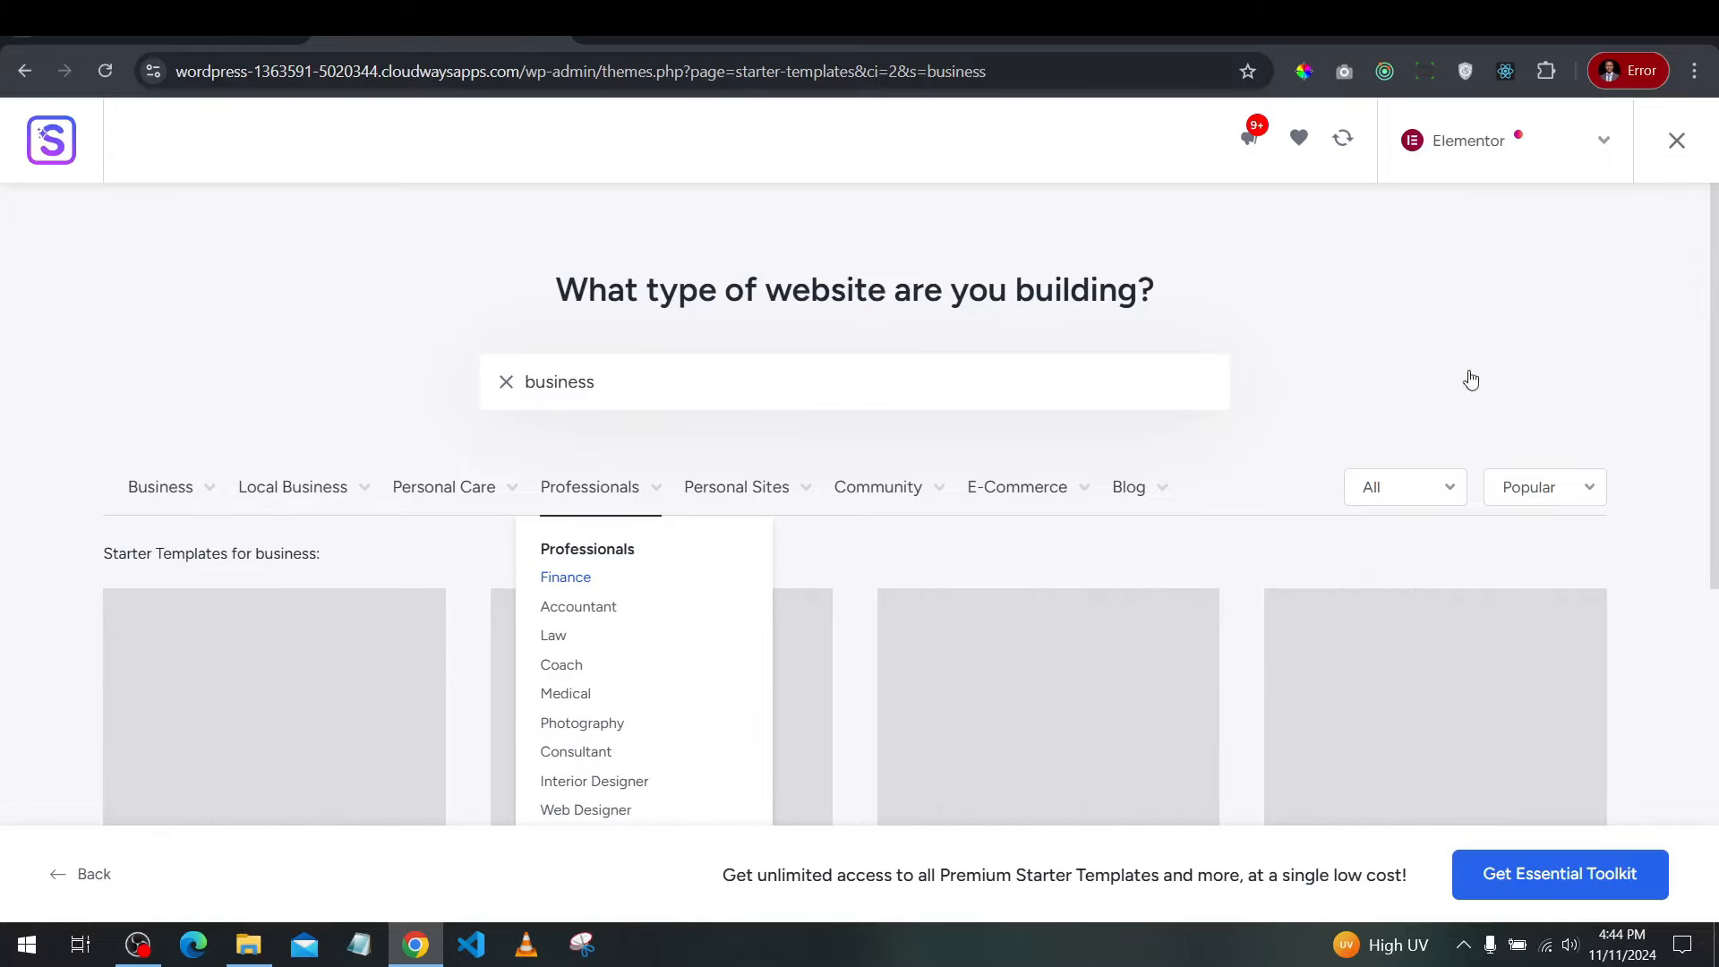
scroll(1671, 403, "down", 1)
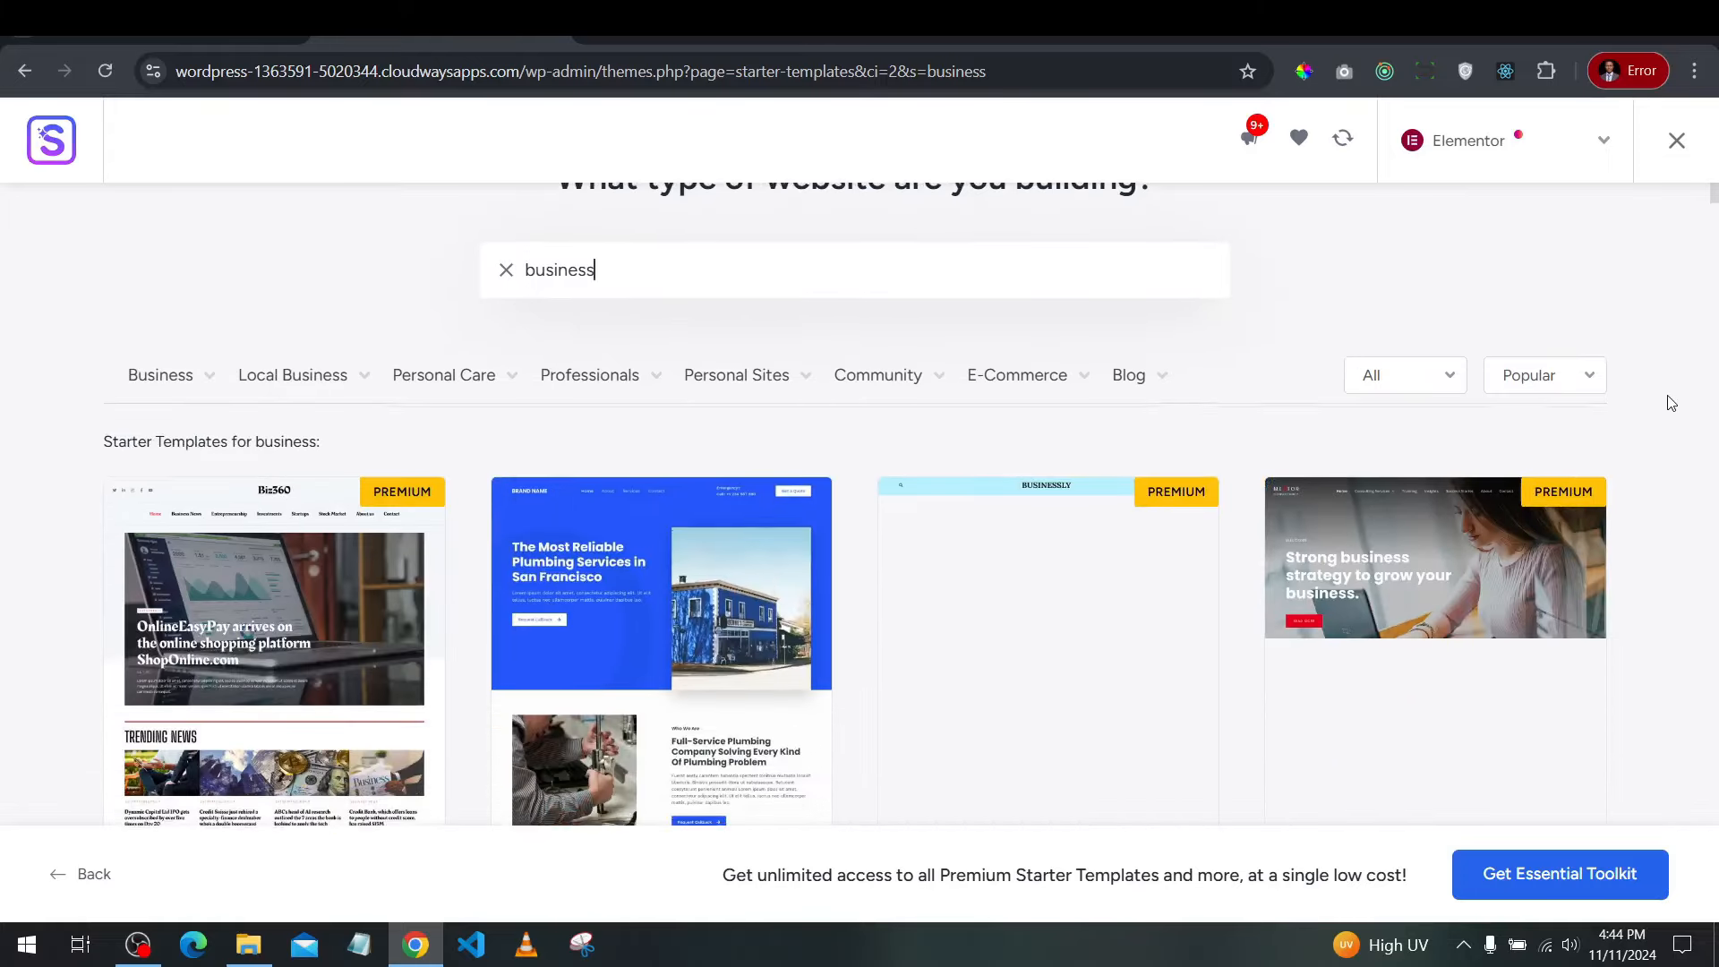
scroll(1671, 402, "down", 3)
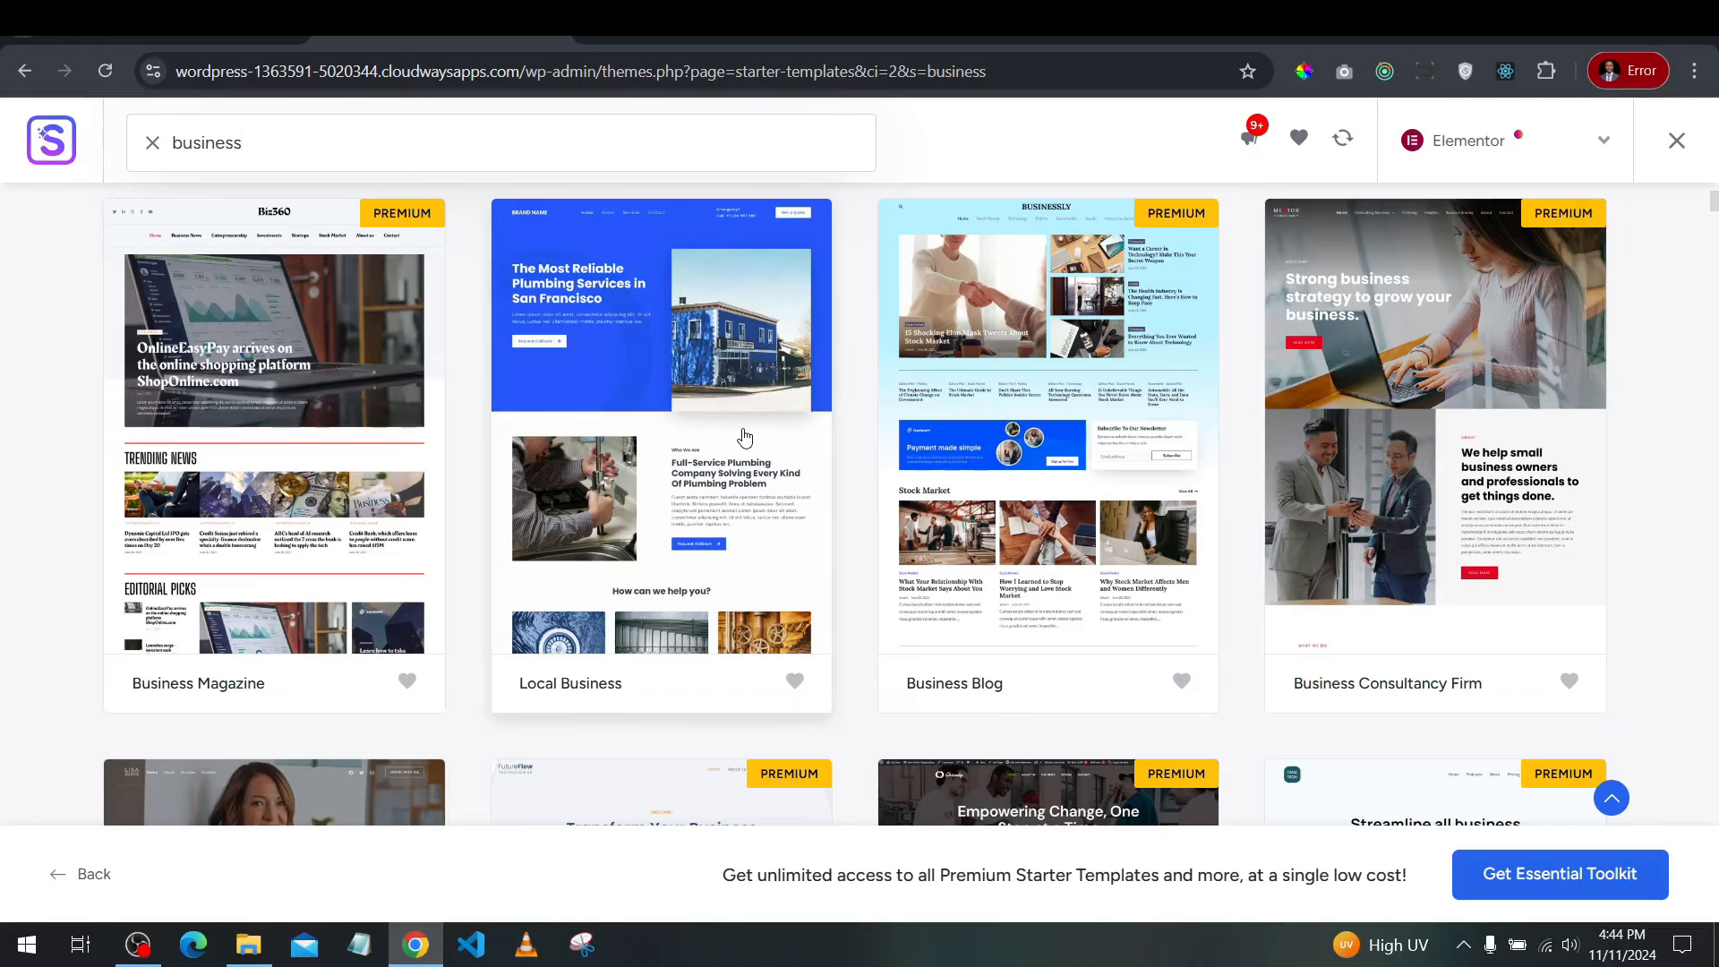
scroll(744, 437, "down", 5)
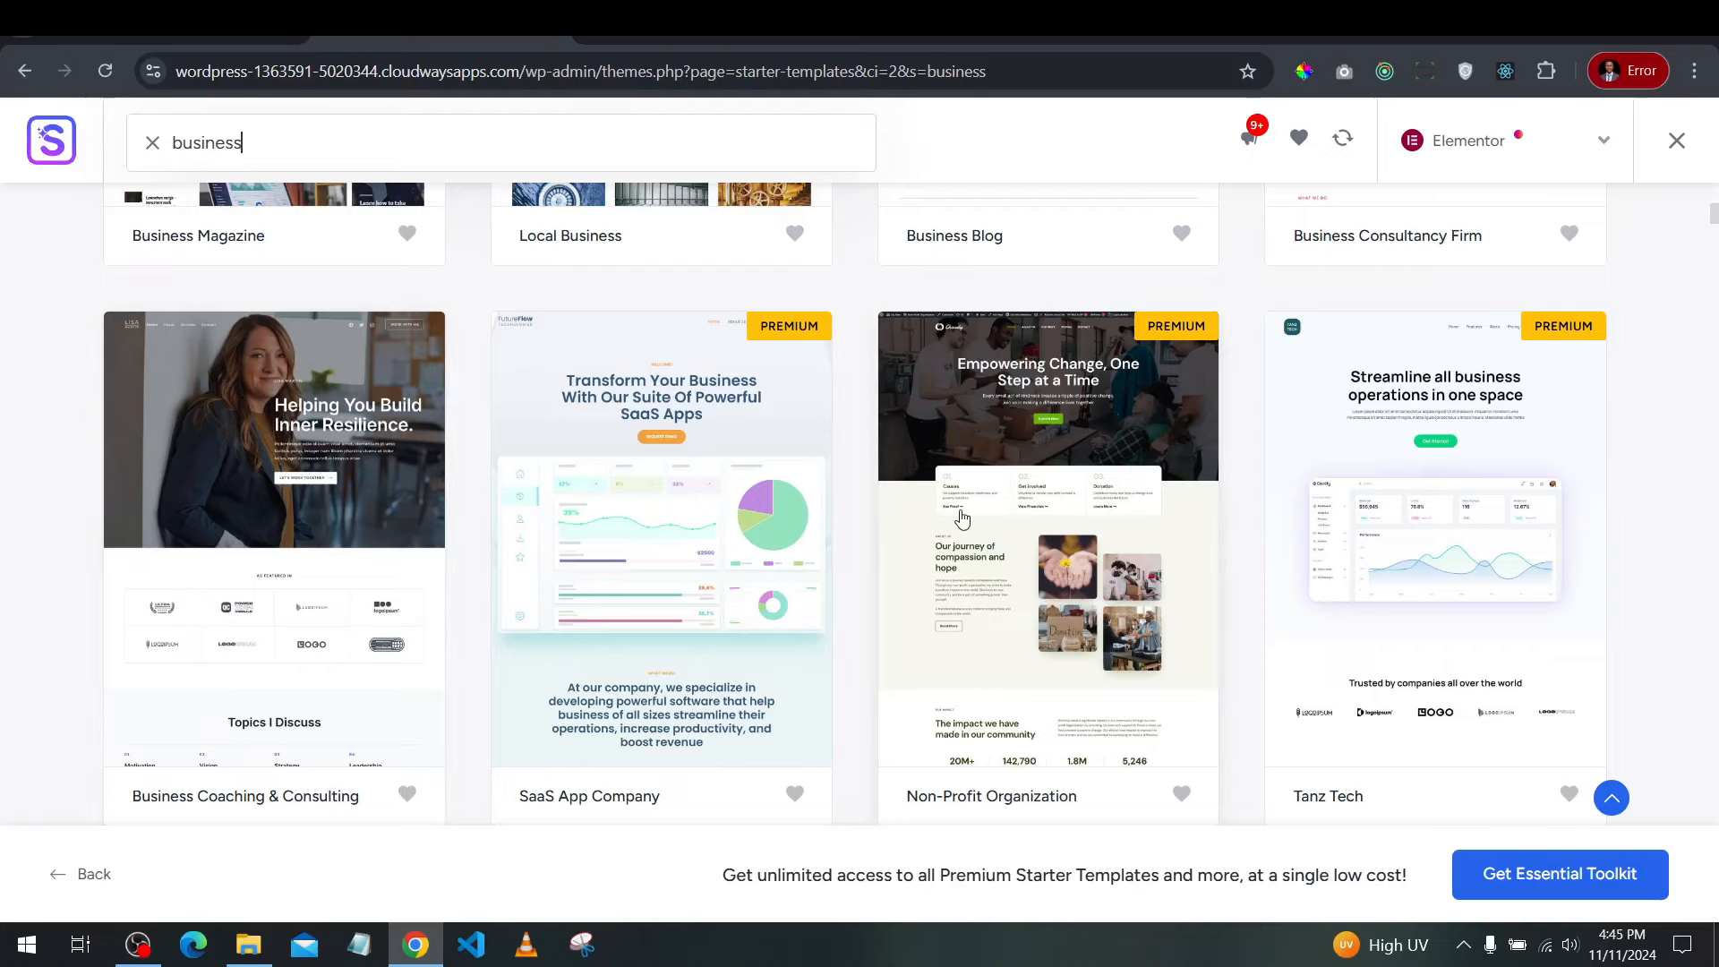
scroll(1012, 557, "down", 7)
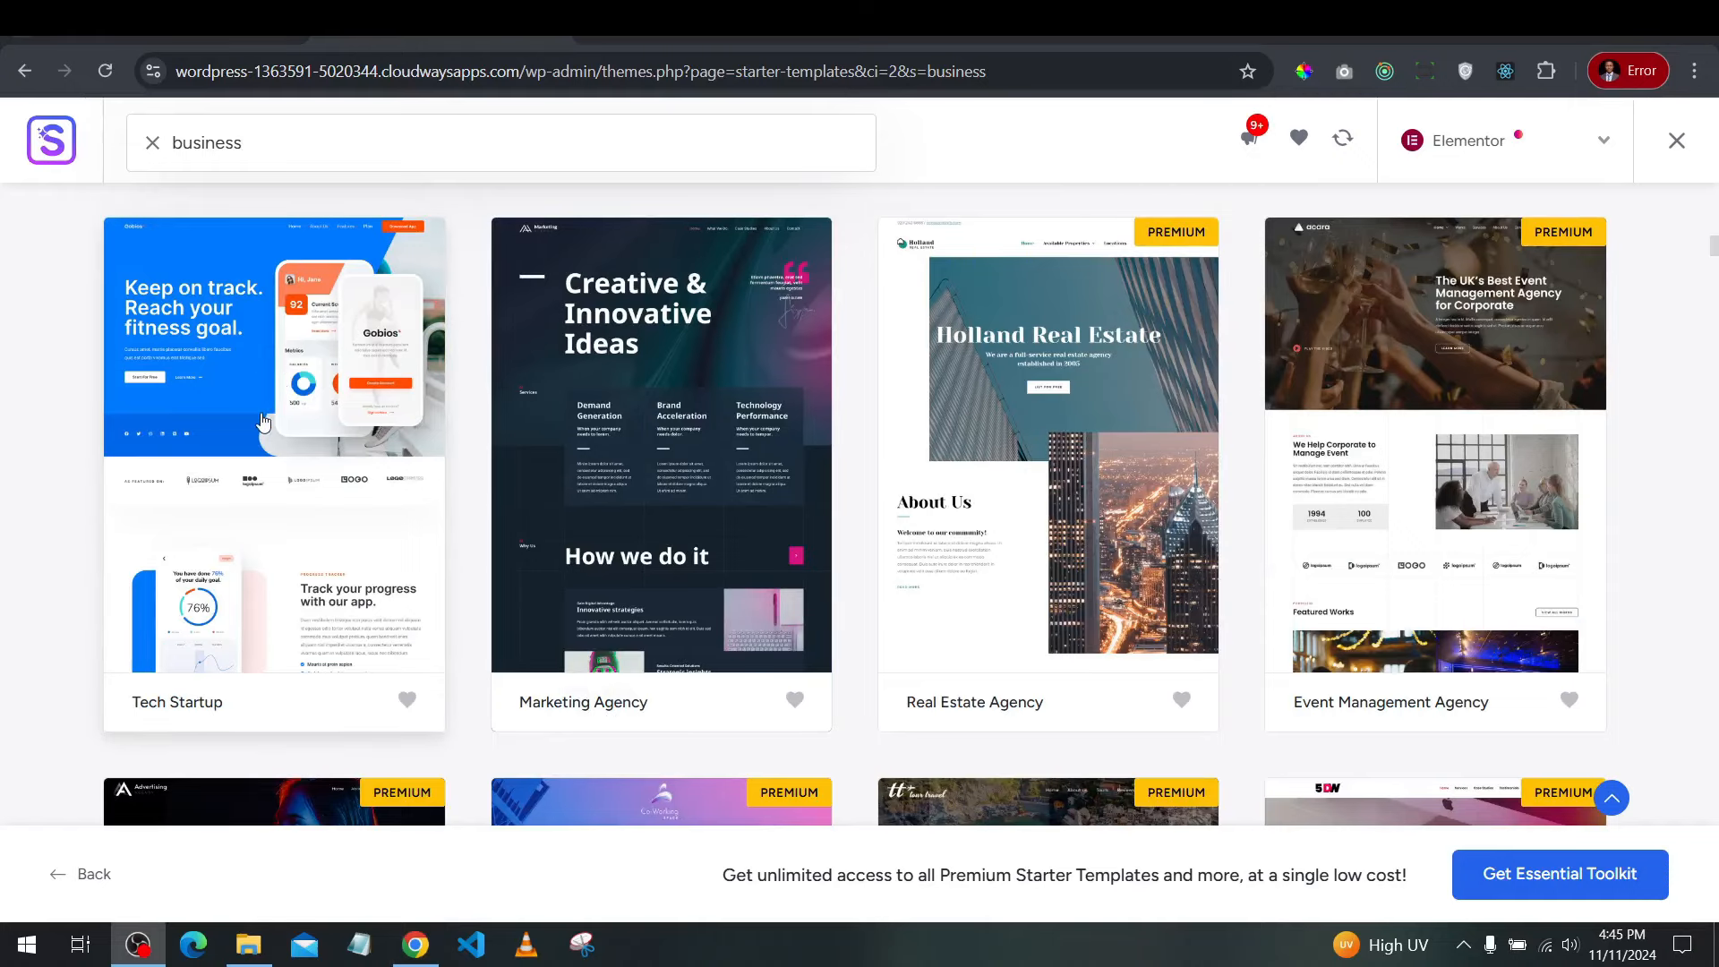
scroll(263, 420, "up", 1)
scroll(263, 470, "down", 1)
Step: Select and preview the Tech Startup template, keeping its default fonts and colour palette
left_click(324, 455)
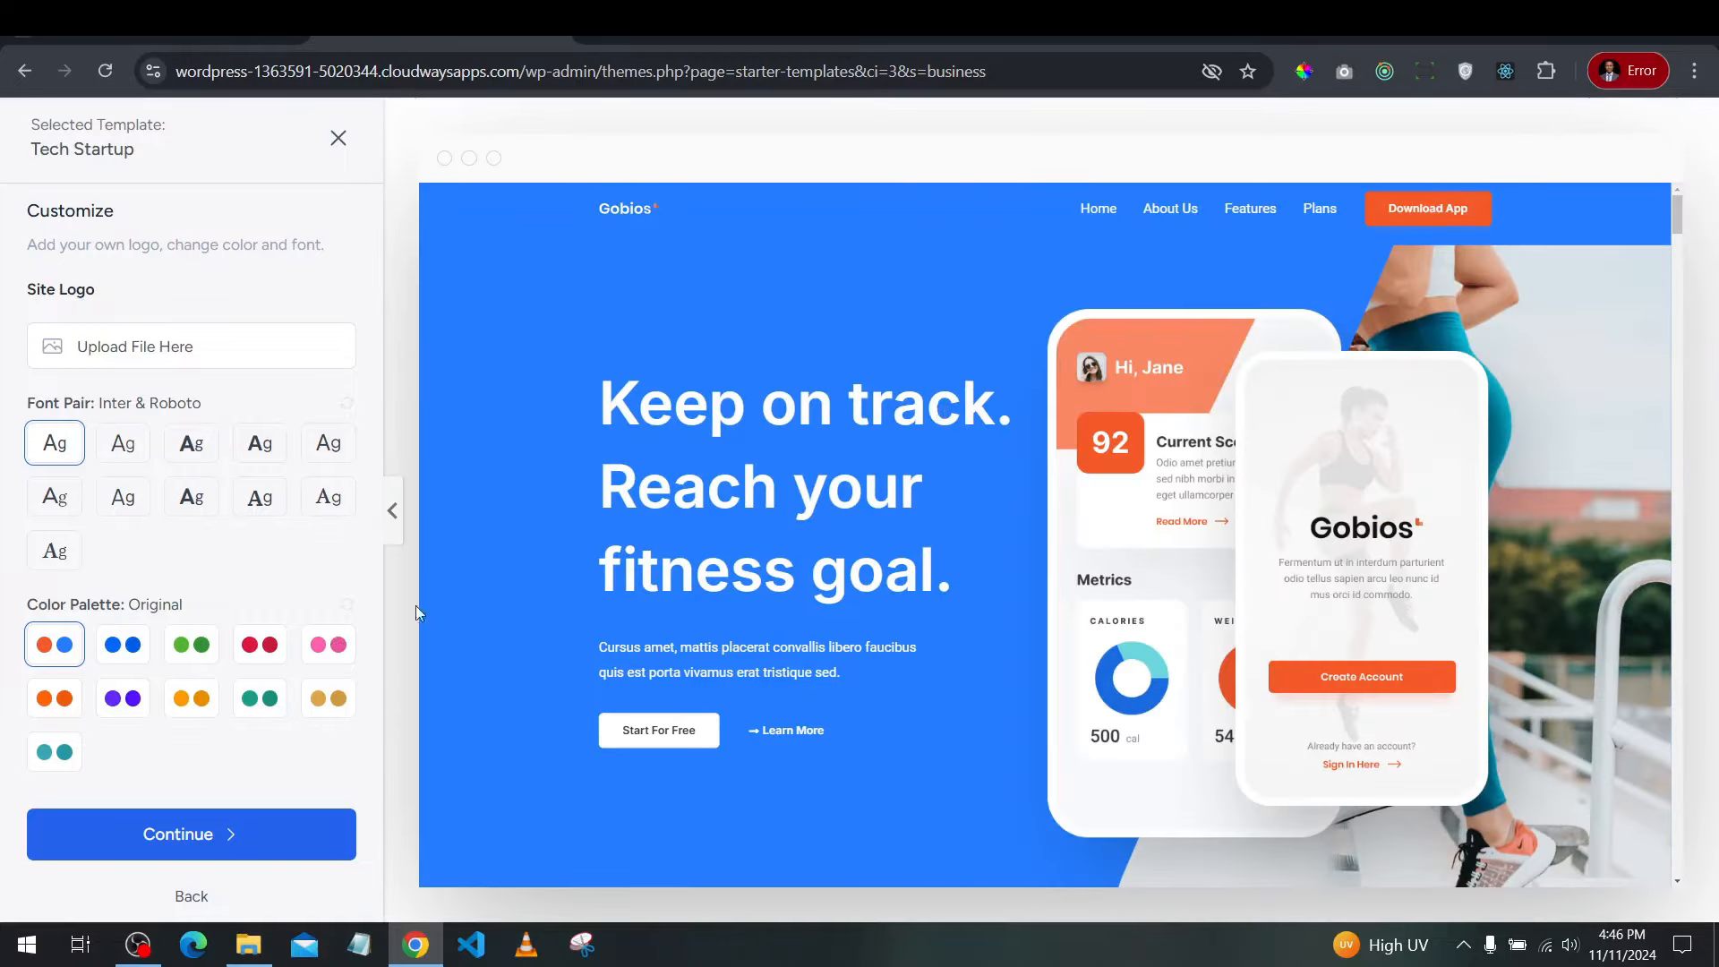
scroll(1126, 514, "down", 10)
scroll(925, 565, "up", 7)
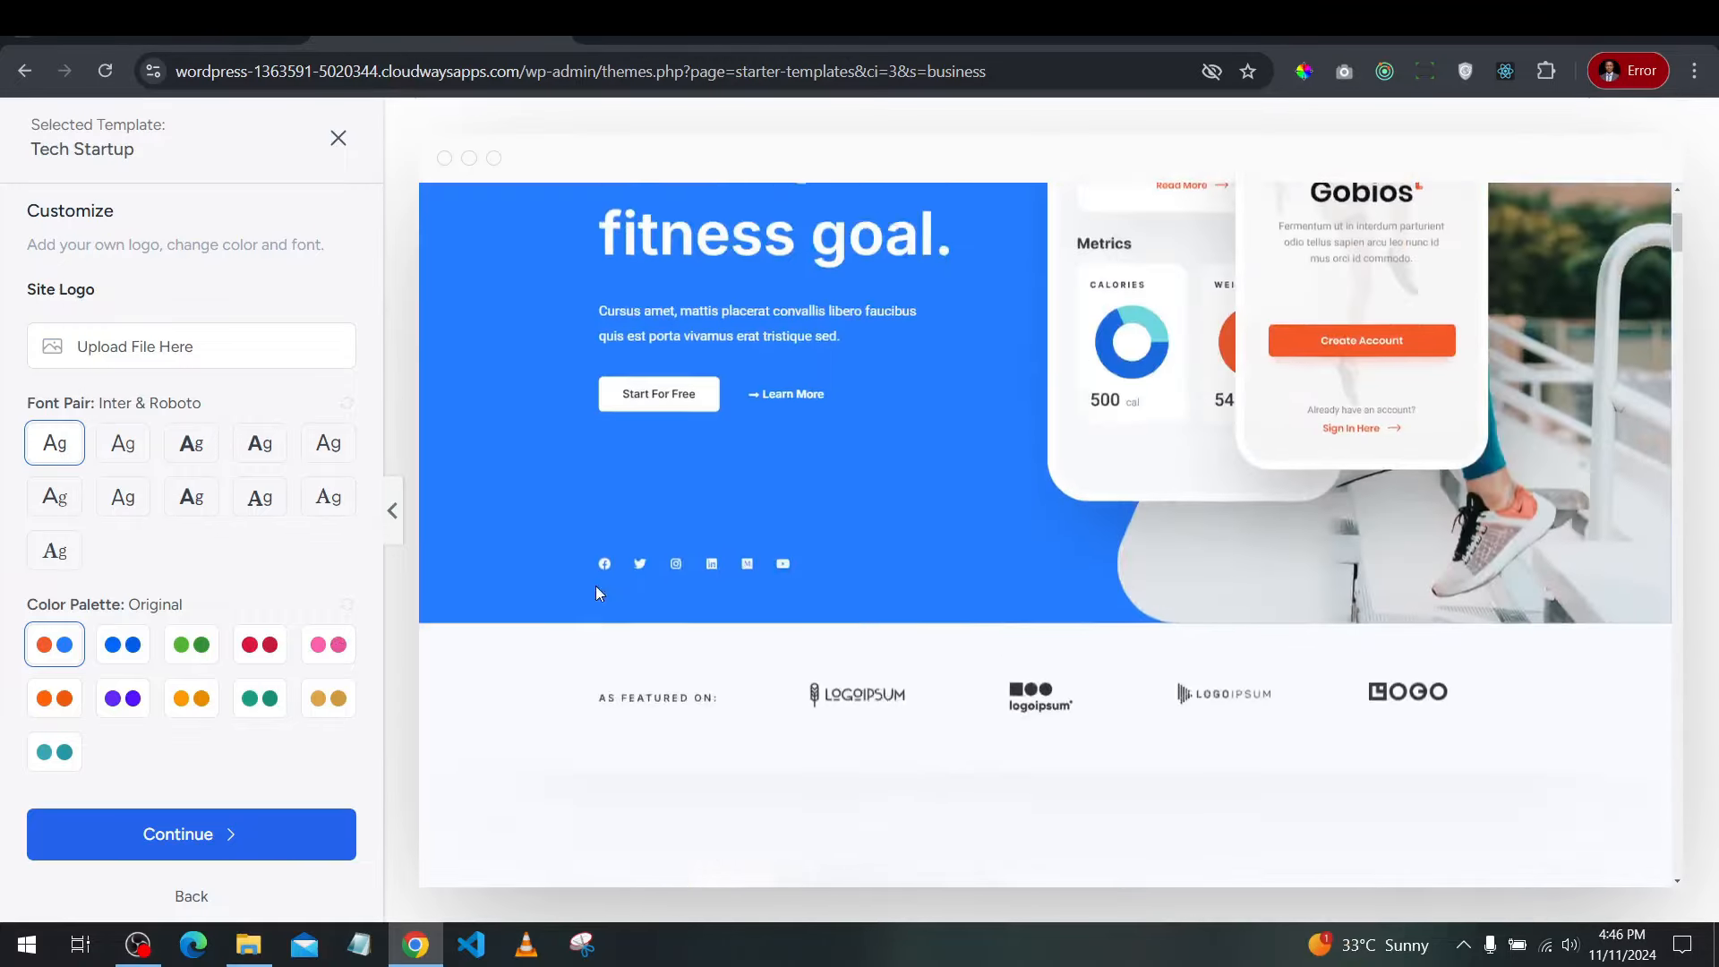
scroll(599, 593, "up", 2)
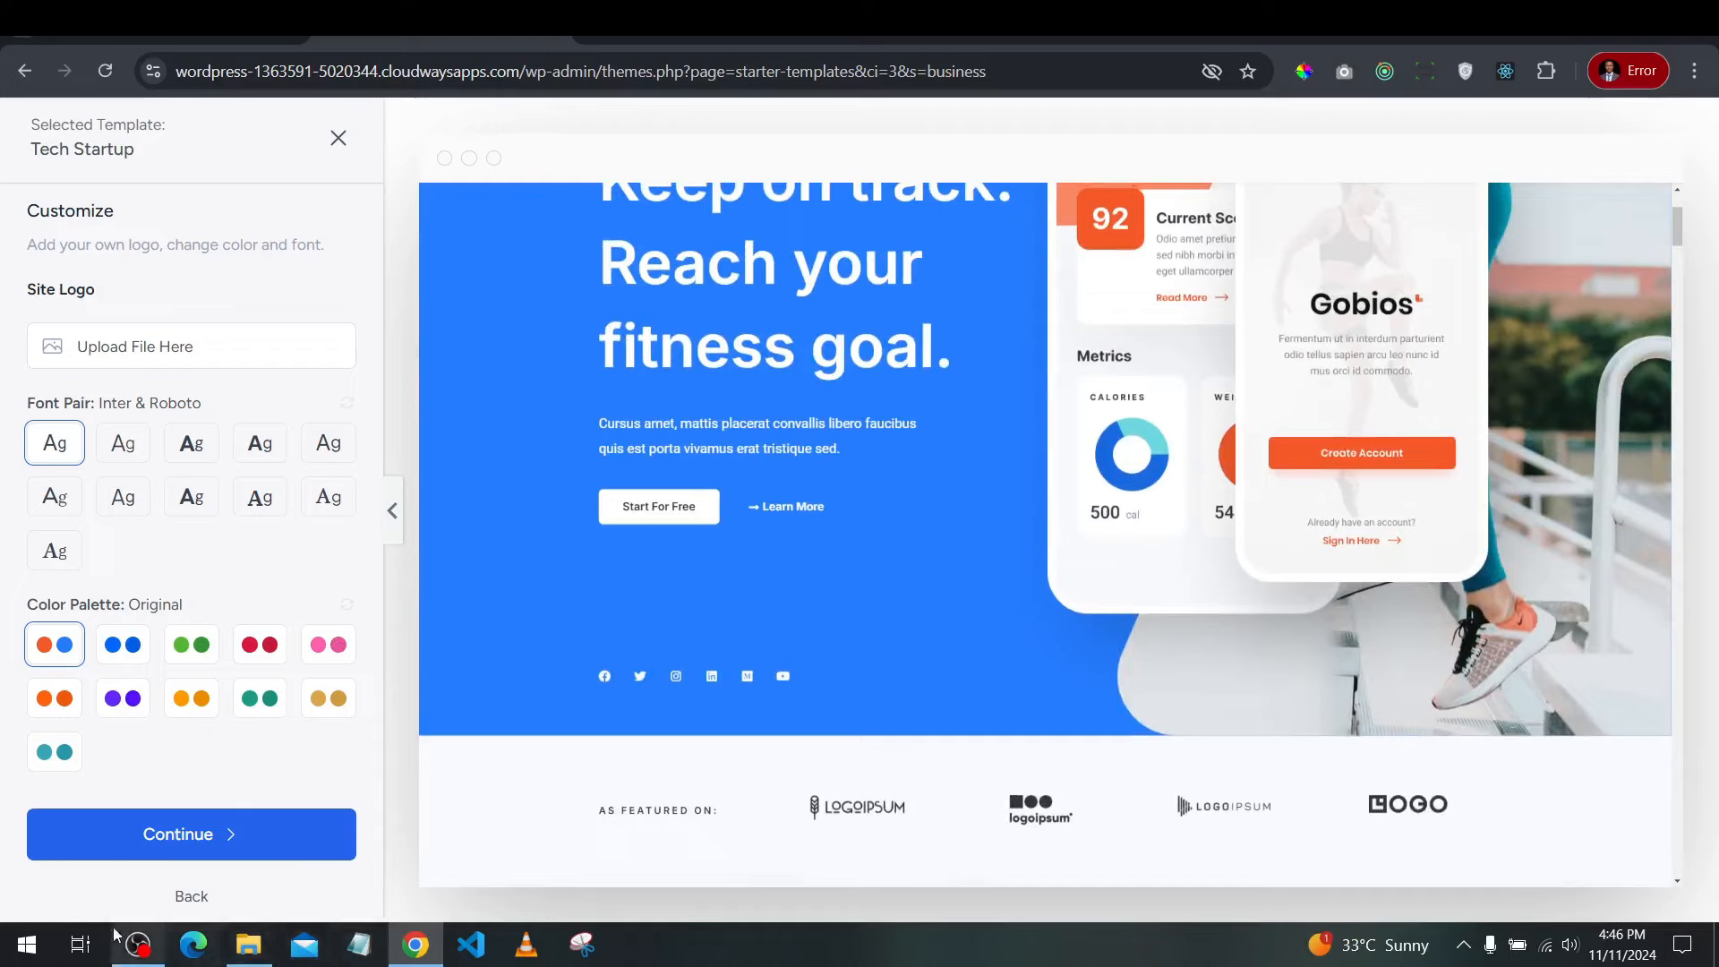
left_click(213, 846)
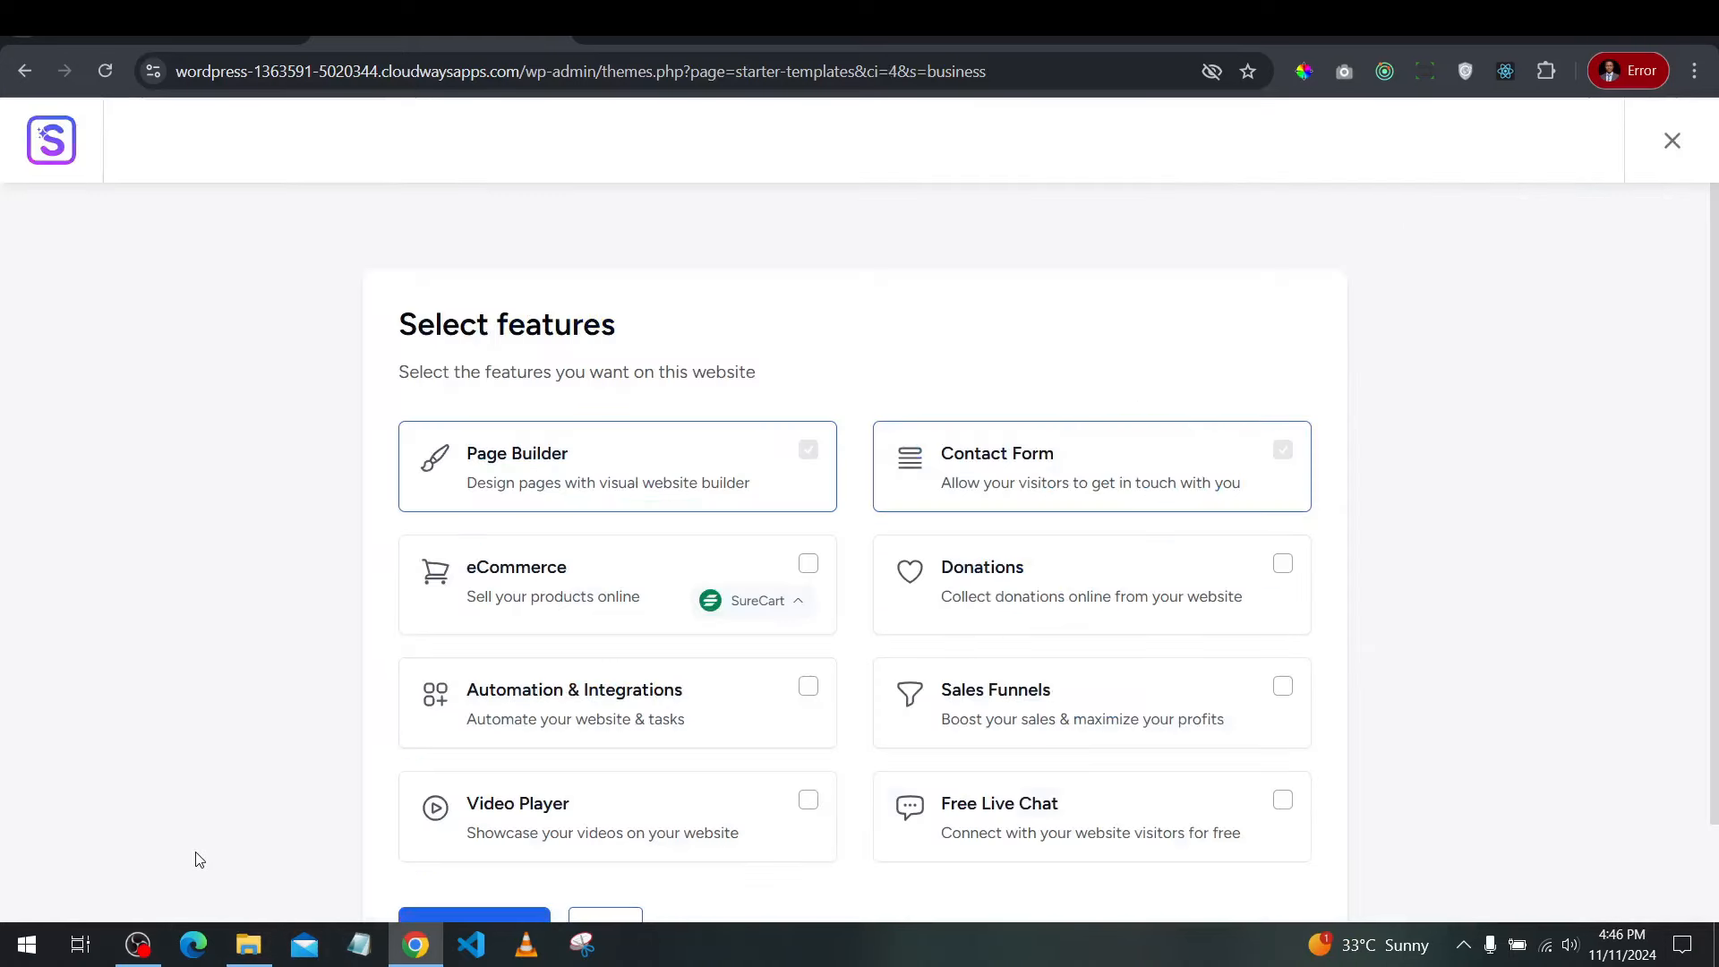
Step: Skip the Select features step without adding any extra features
scroll(199, 859, "down", 2)
scroll(986, 633, "up", 2)
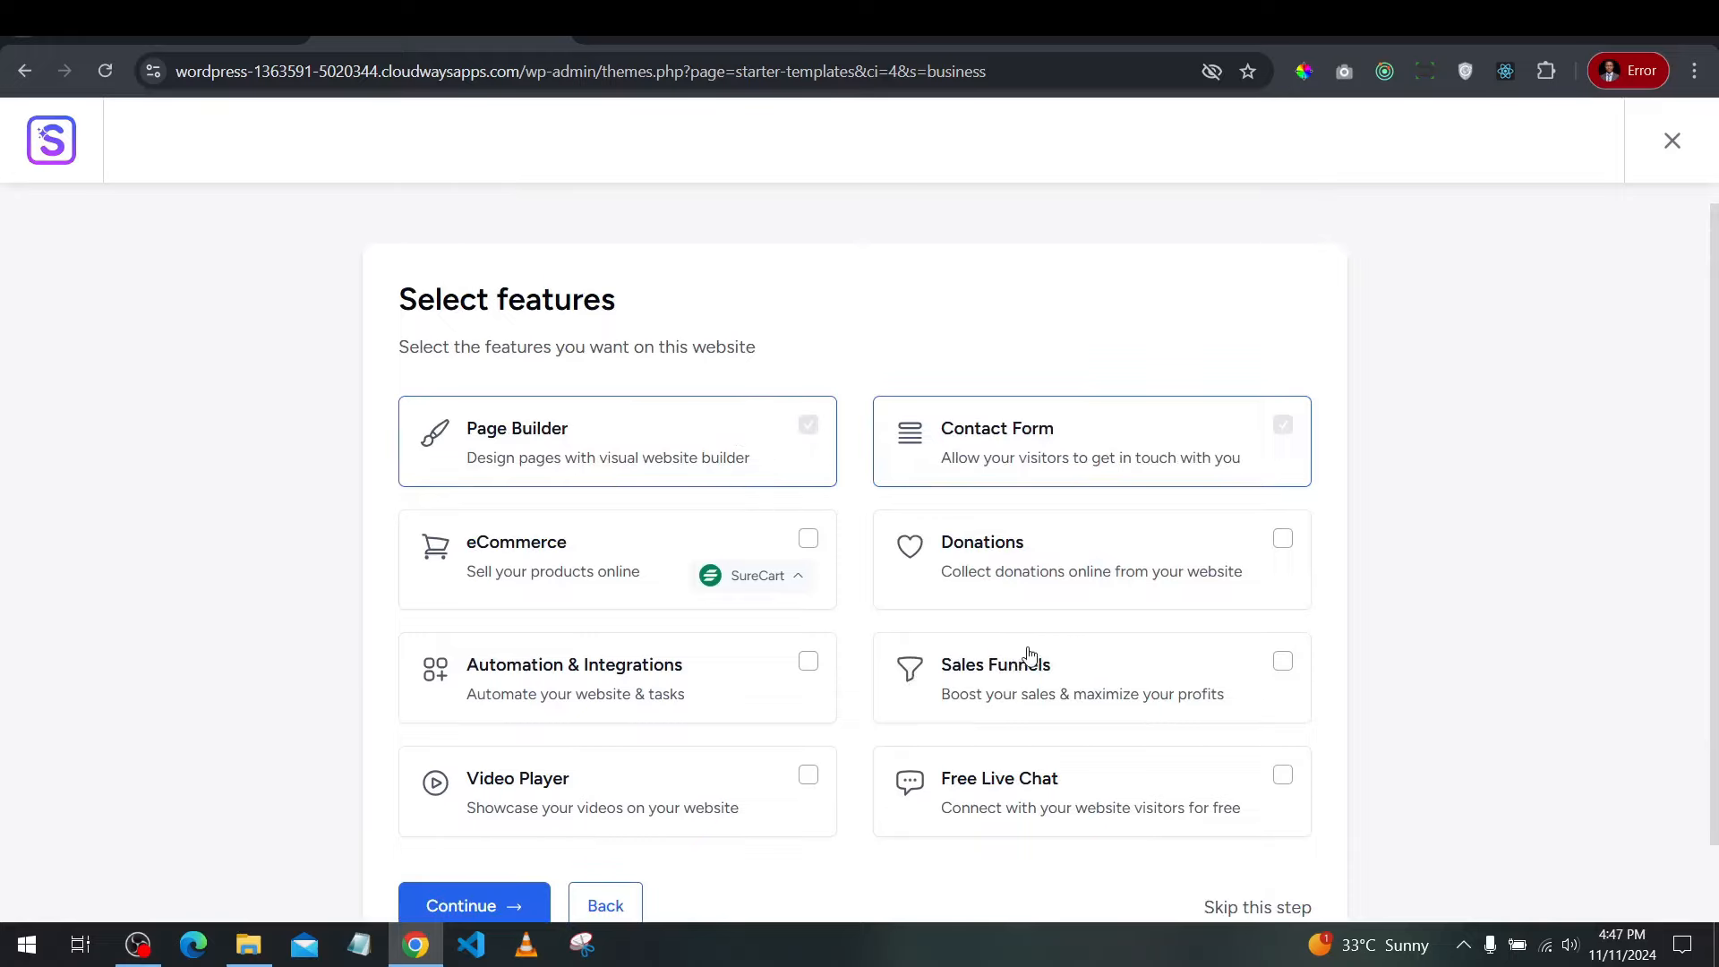
scroll(1030, 667, "down", 2)
left_click(1277, 797)
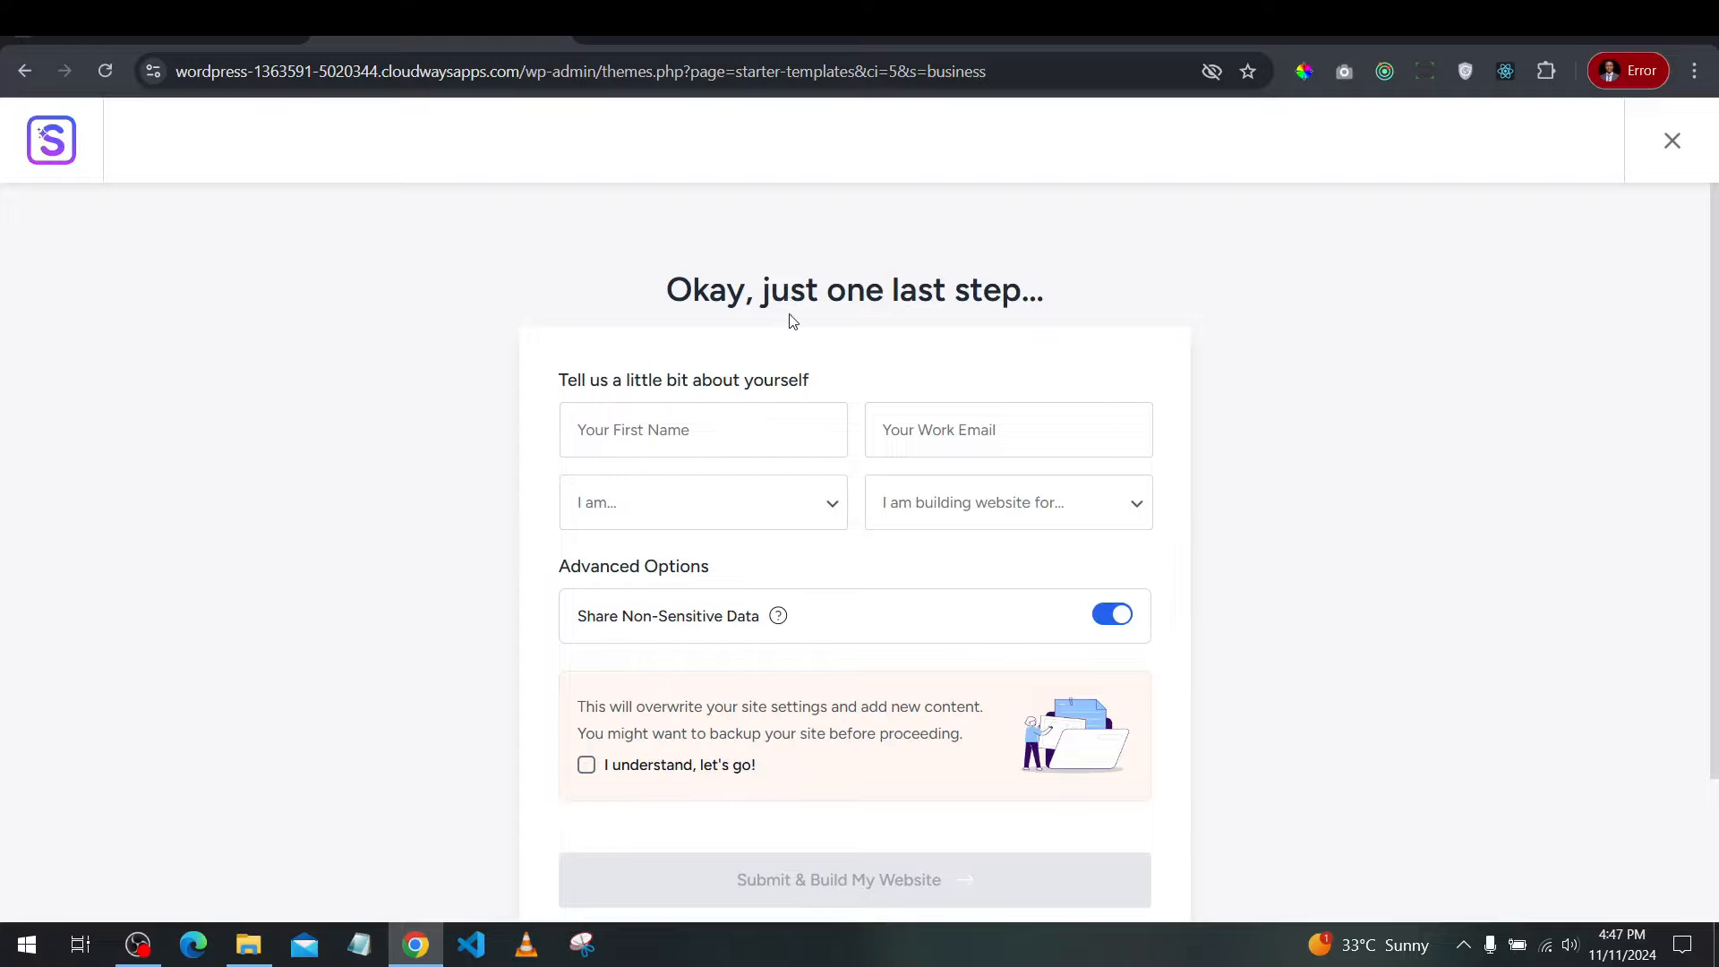
Step: Fill in the saved first name and work e-mail, choosing Beginner and Myself/My Company
left_click(701, 418)
left_click(729, 489)
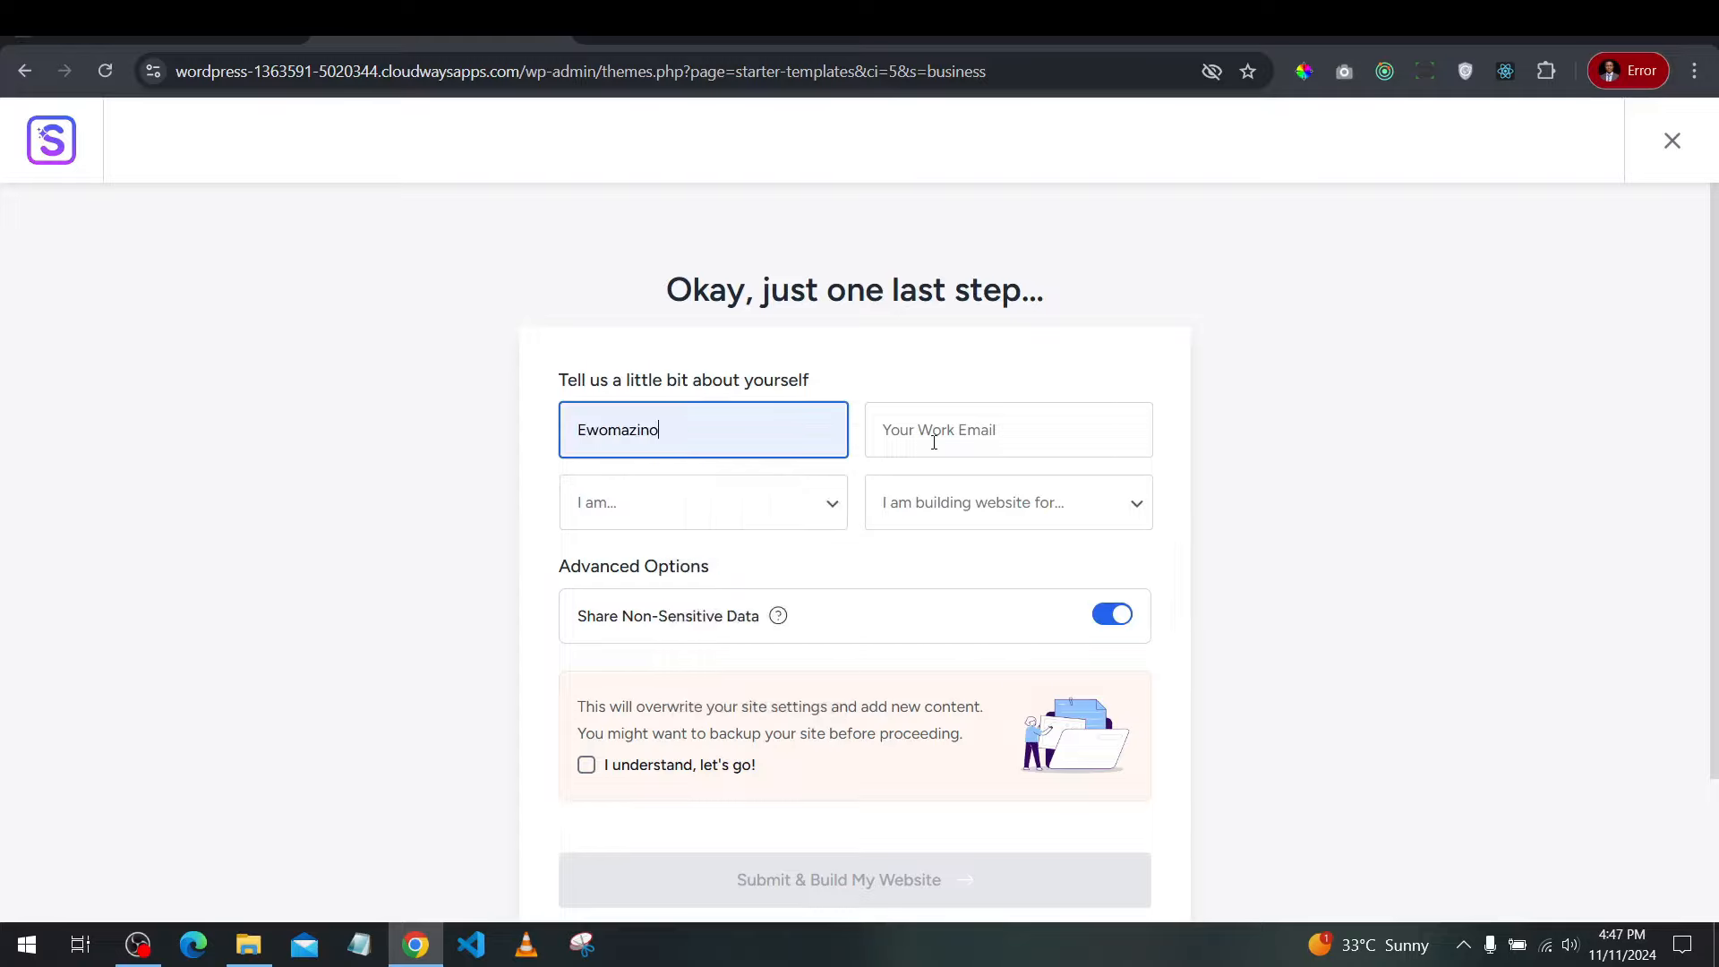
left_click(980, 452)
left_click(1006, 530)
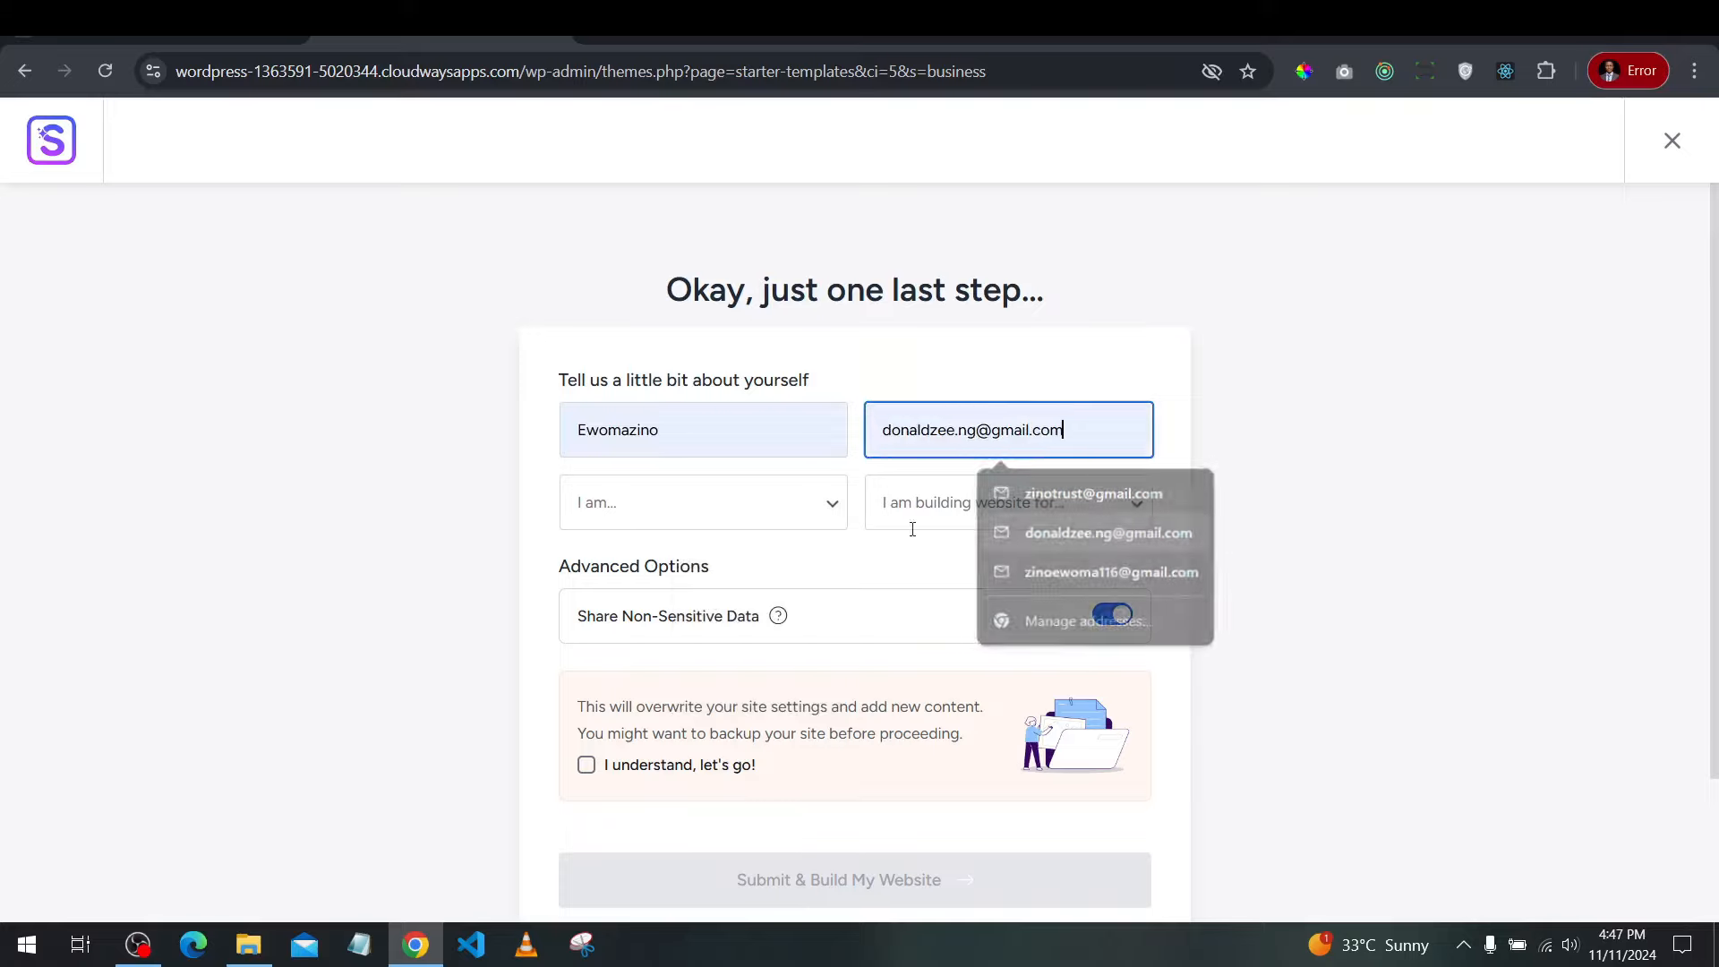
left_click(704, 506)
left_click(641, 576)
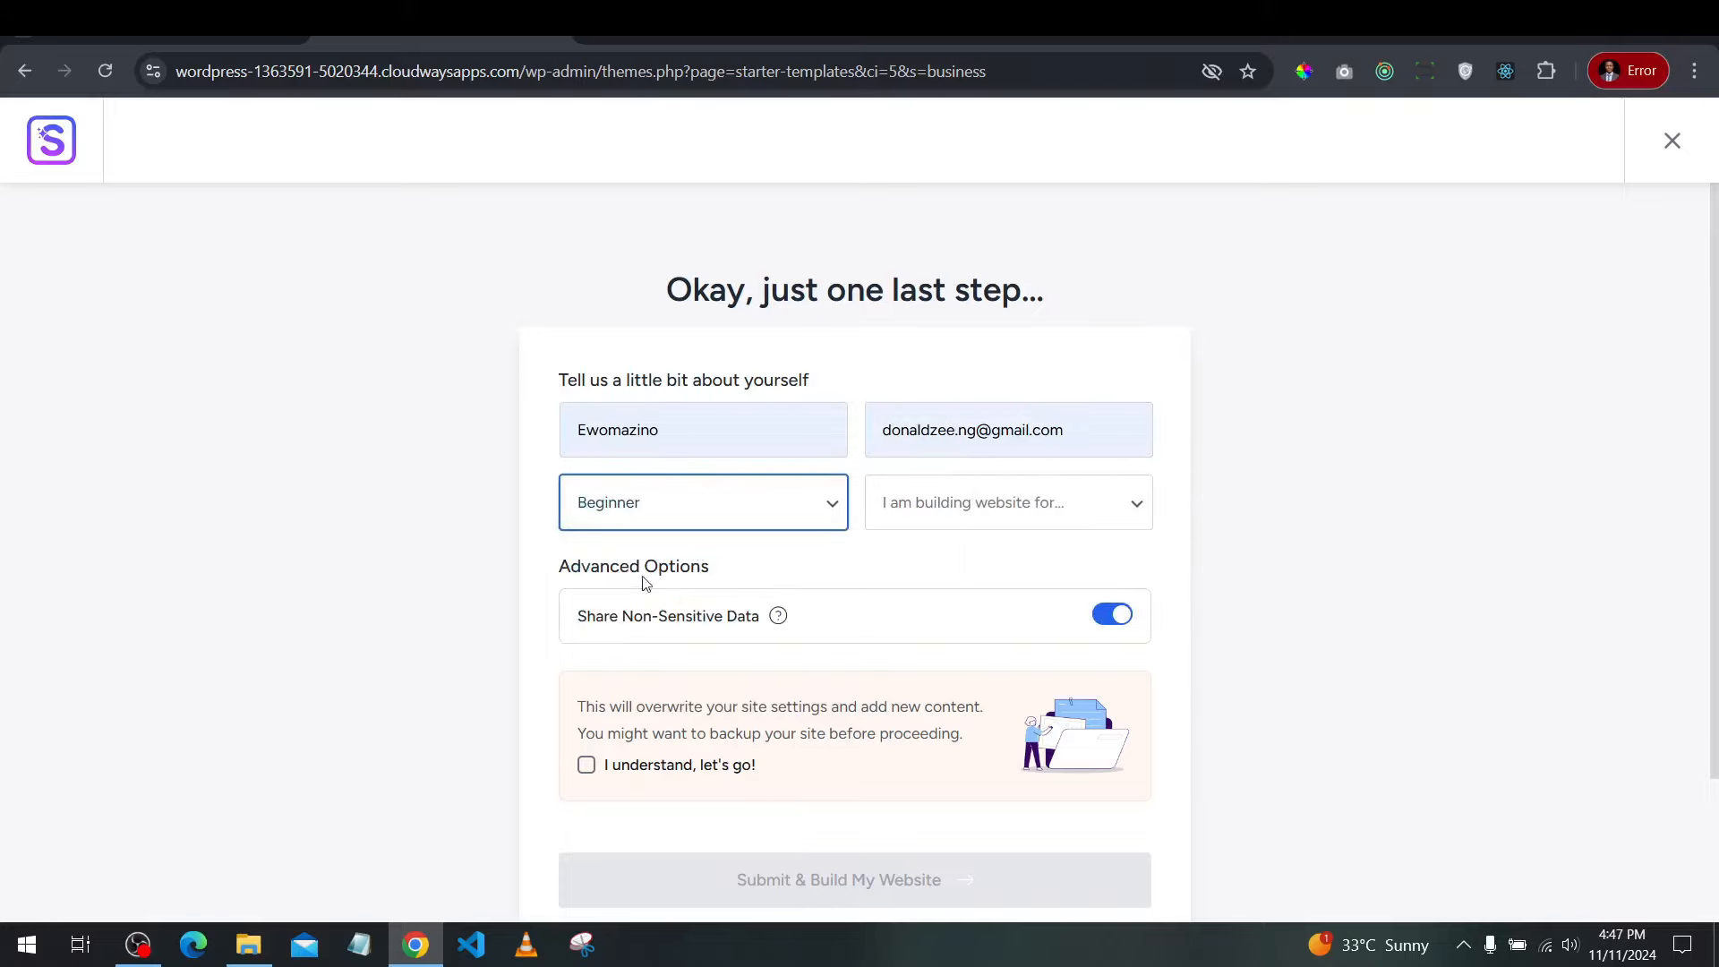
left_click(1016, 508)
left_click(1012, 587)
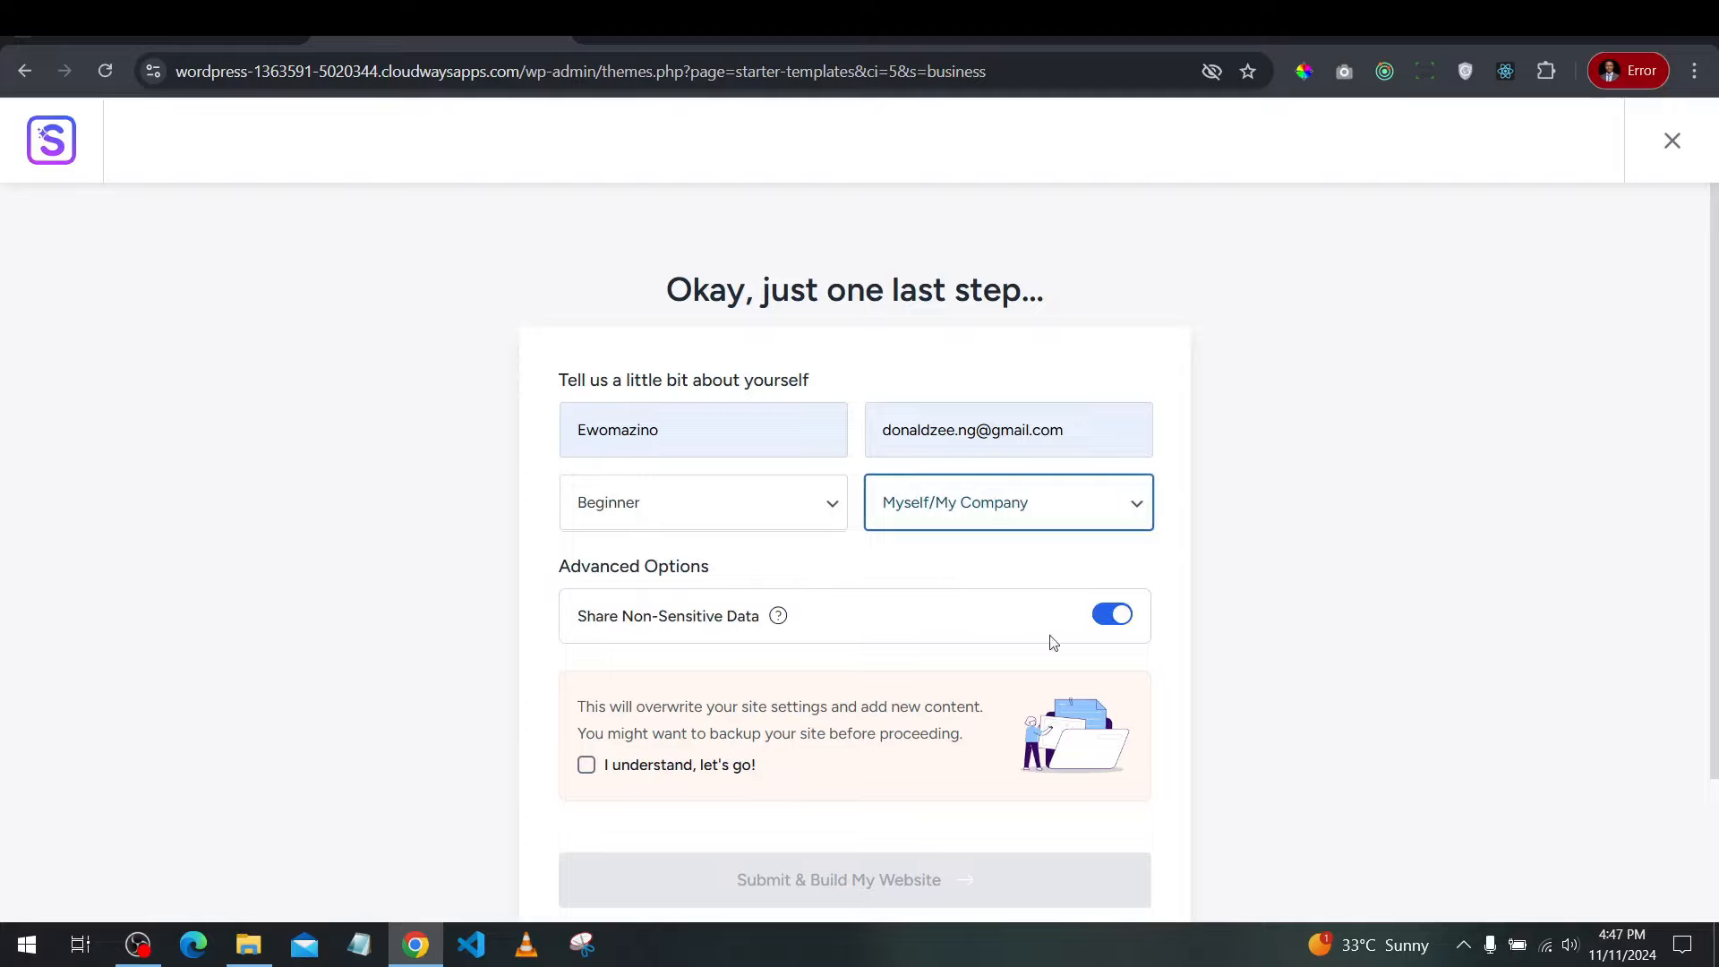
Step: Turn off data sharing, accept the overwrite notice, and submit to build the website
left_click(1115, 618)
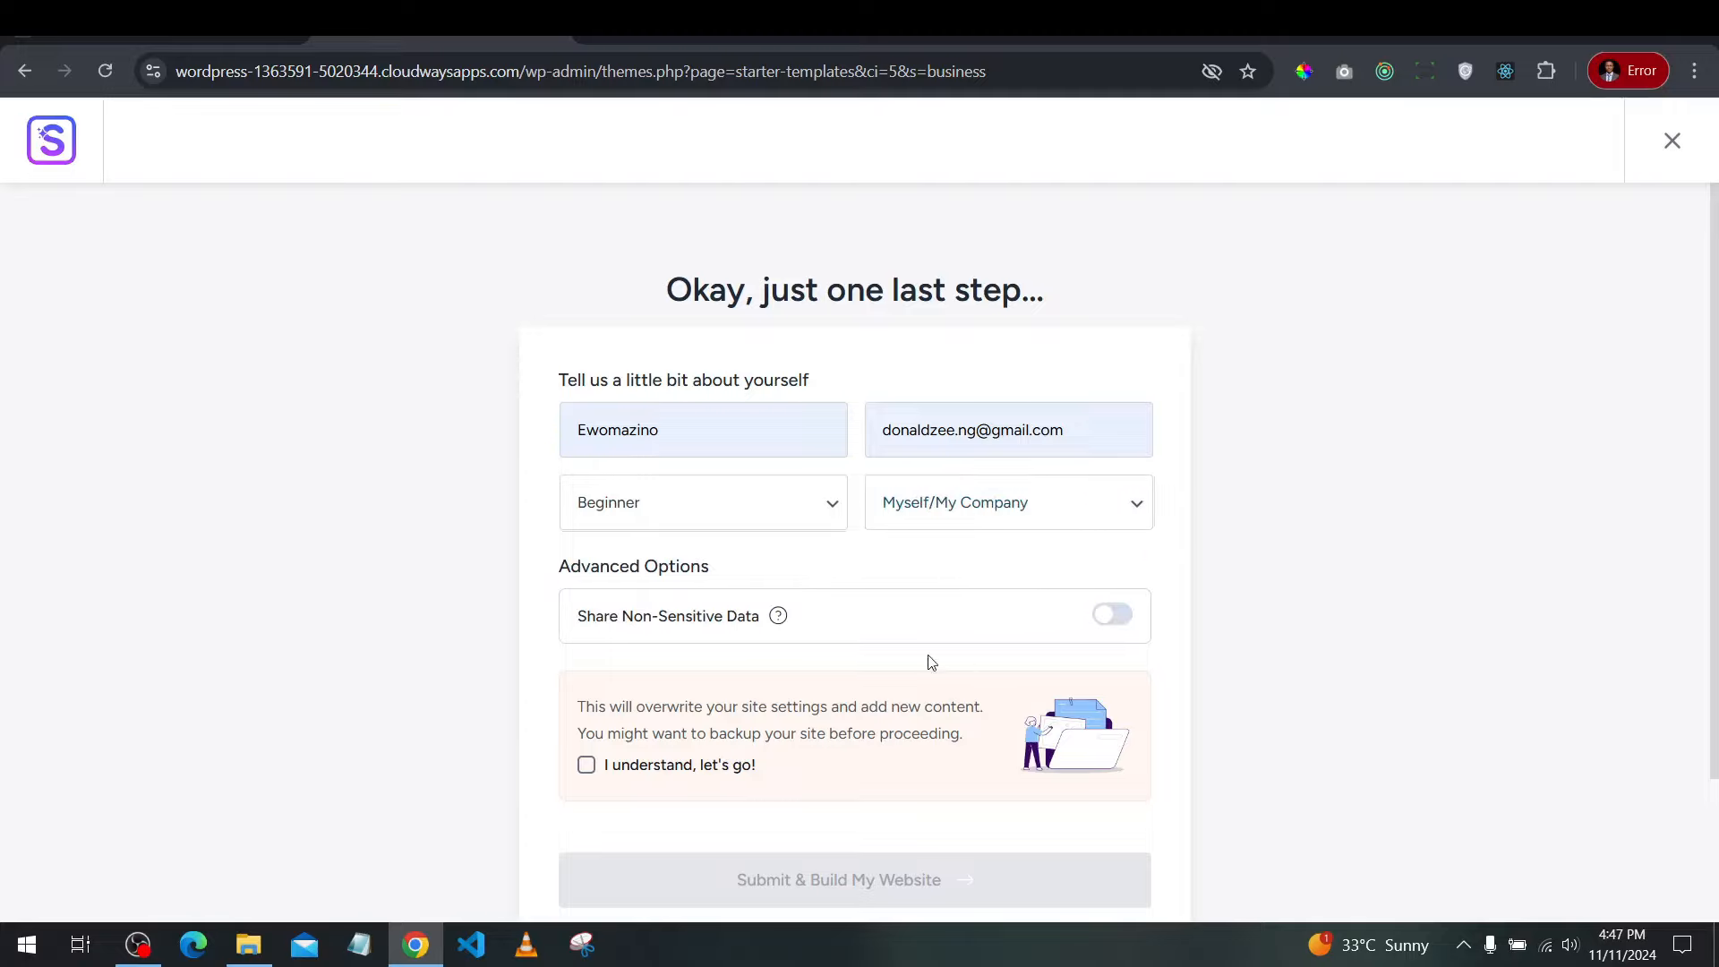
left_click(586, 766)
scroll(832, 716, "down", 1)
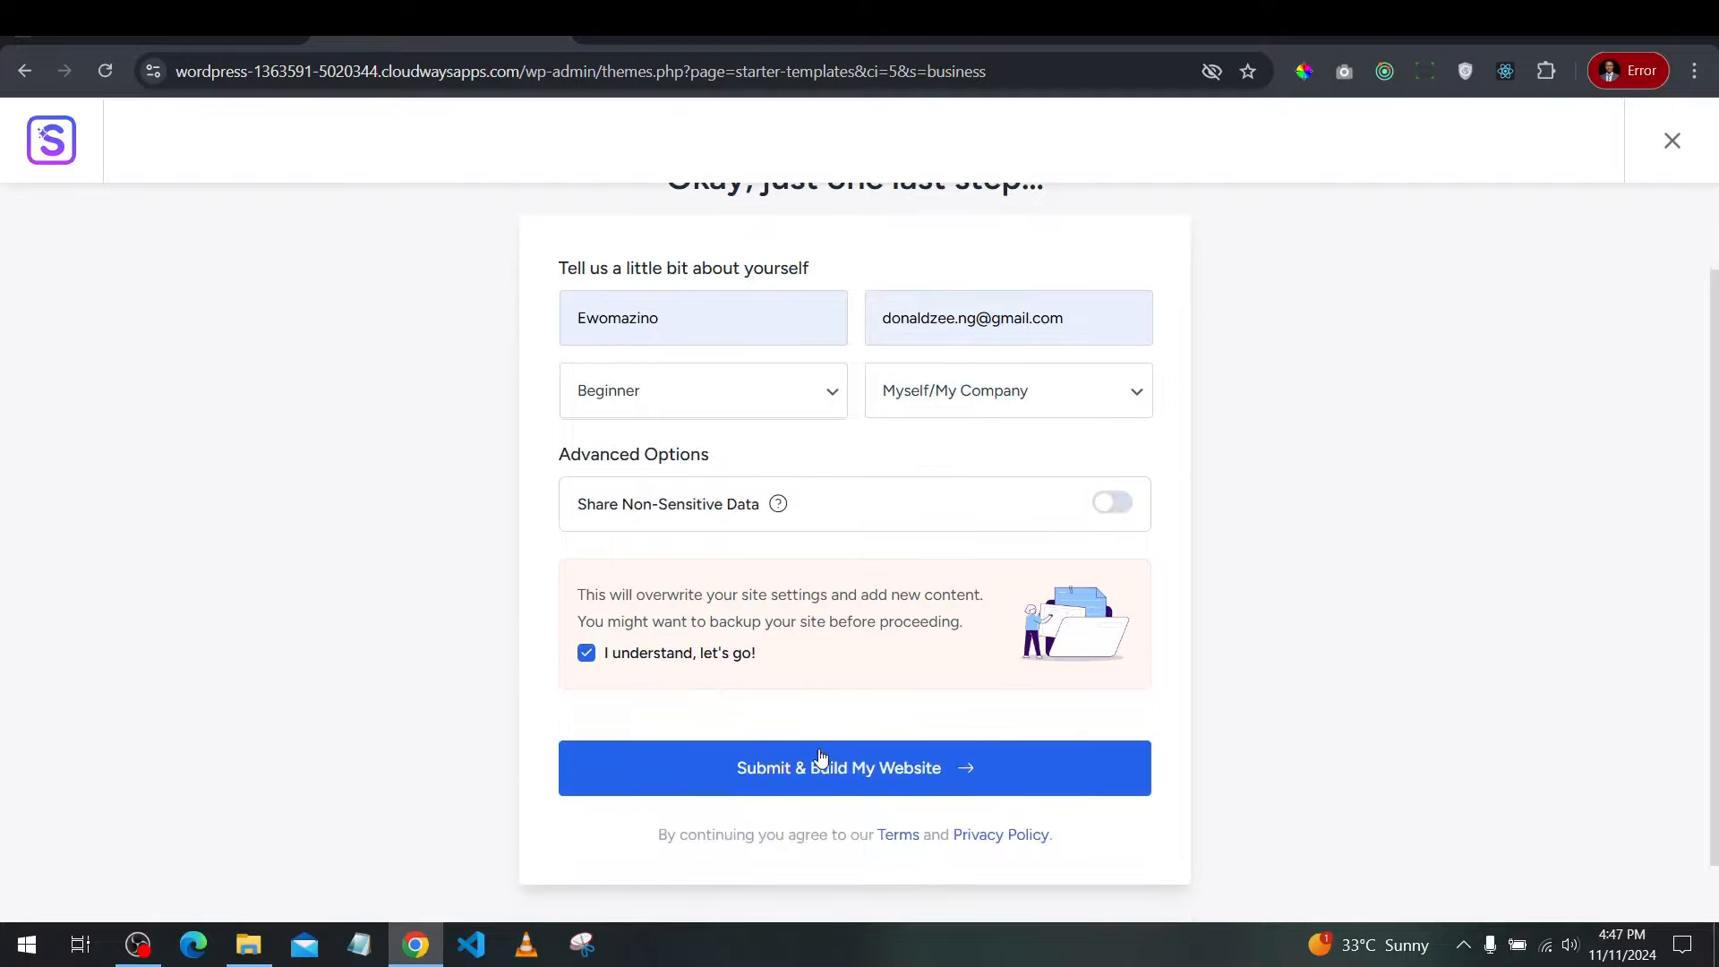
left_click(873, 779)
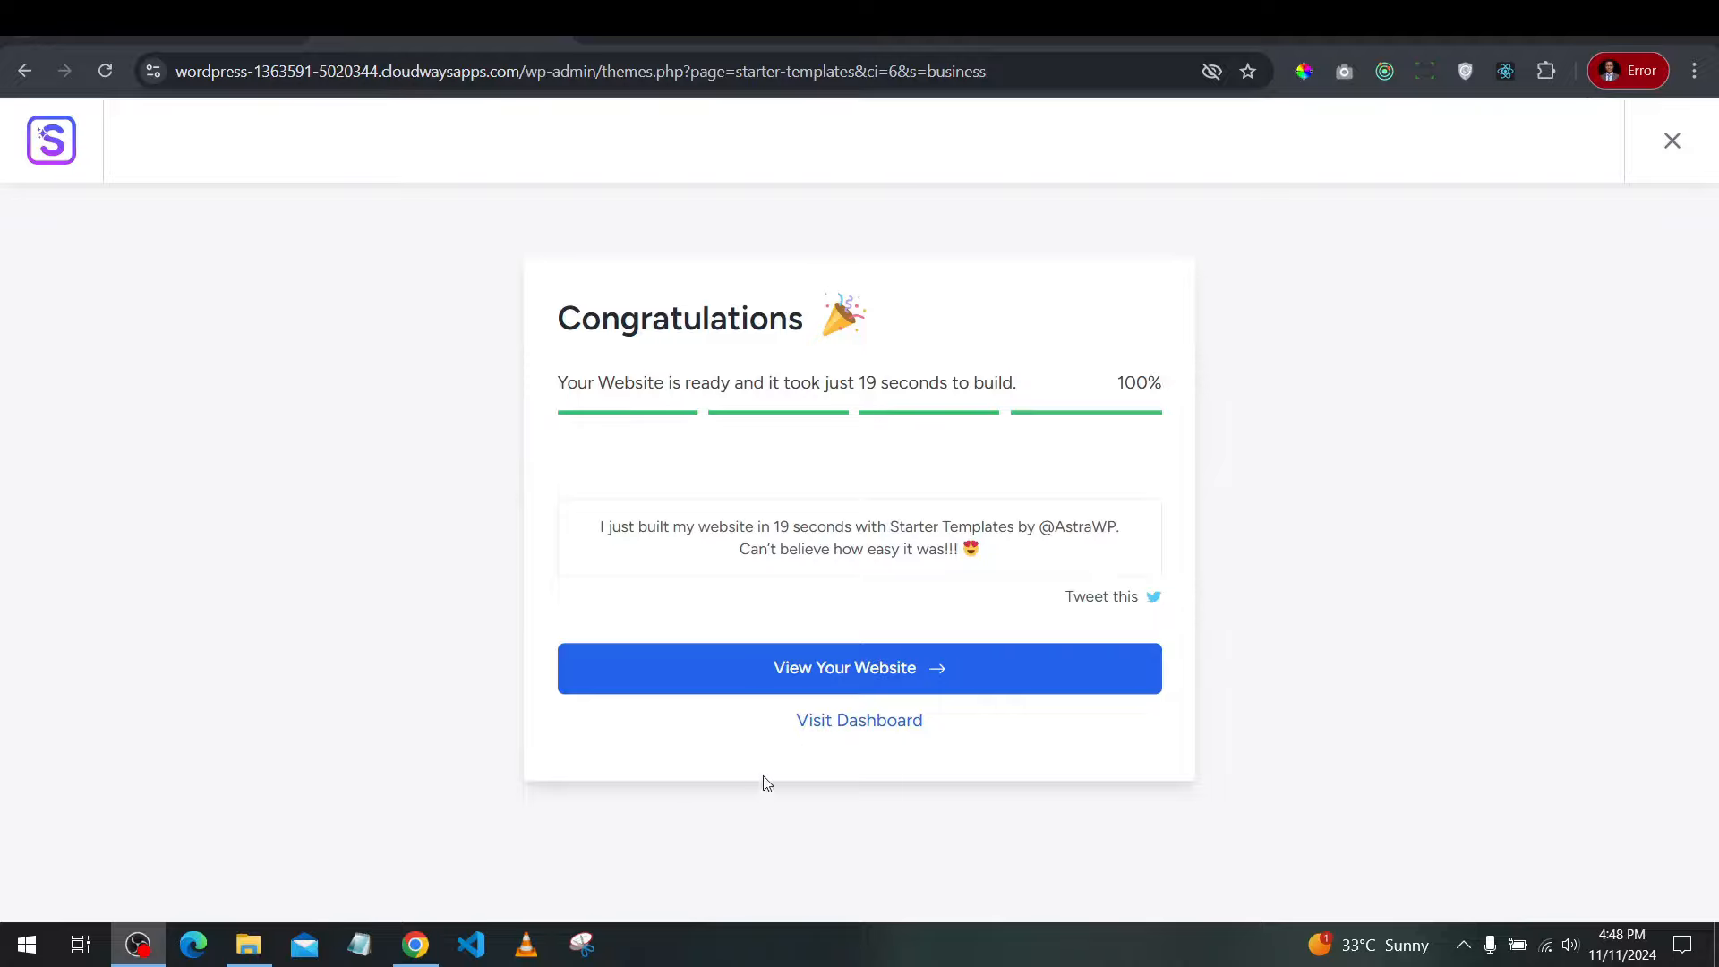
Step: Open the finished Gobios site, scroll through its homepage, then return to Cloudways Access Details
left_click(857, 686)
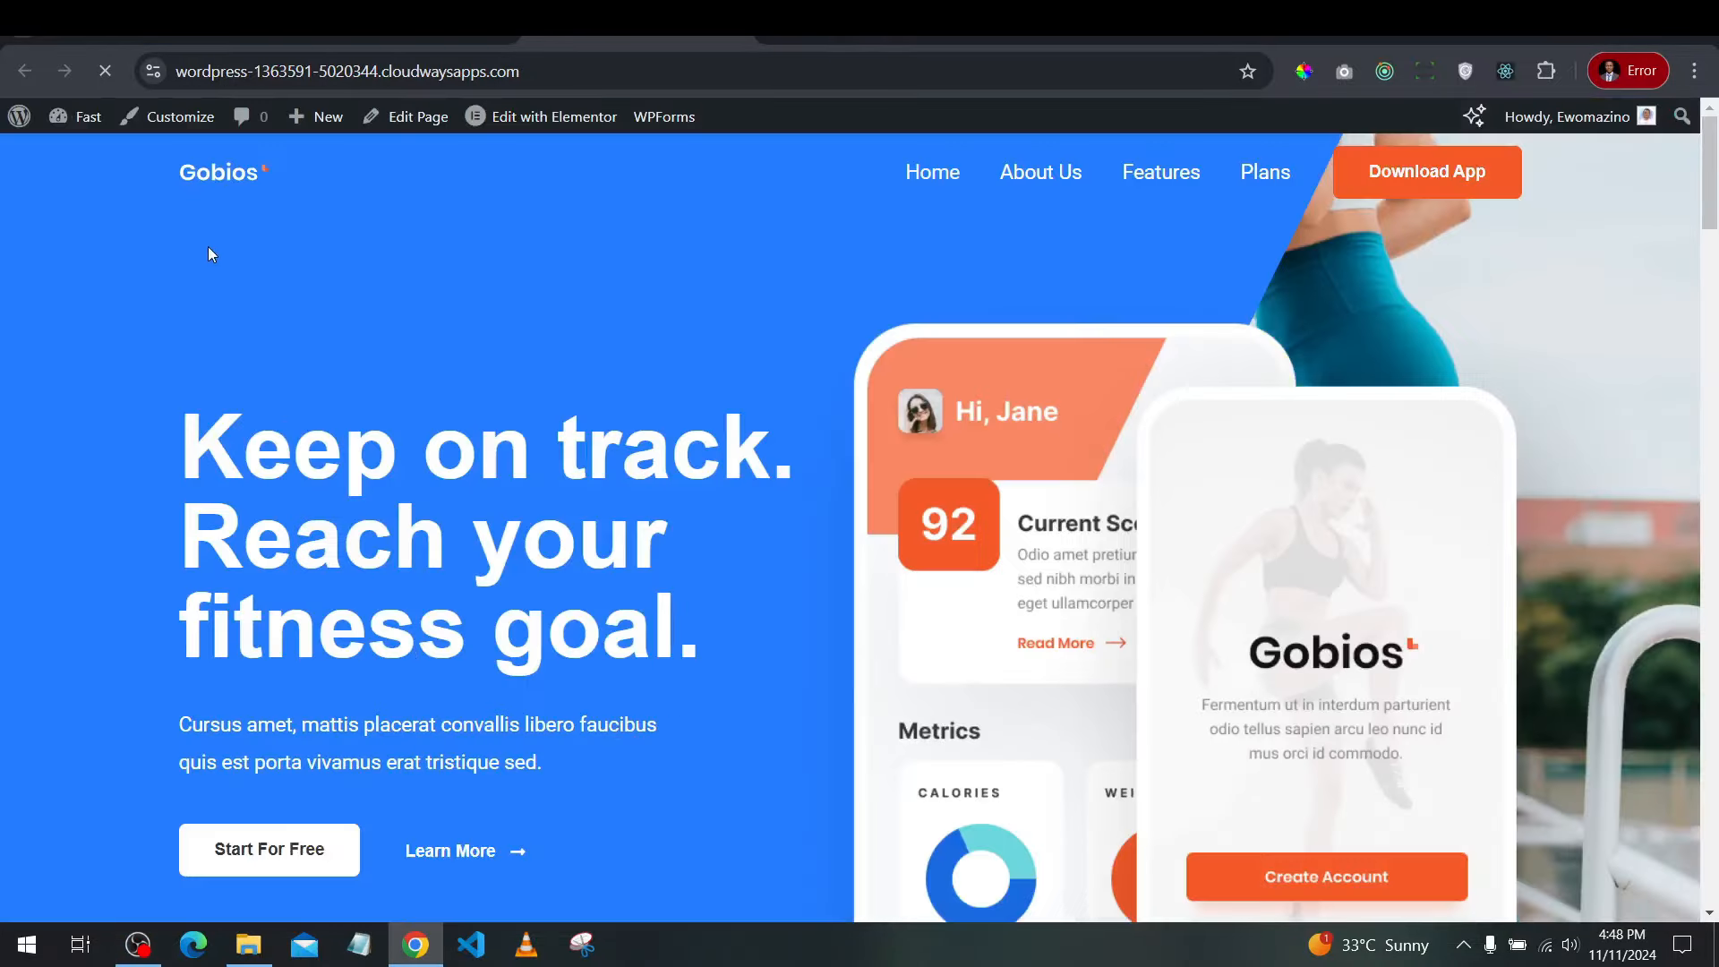
scroll(829, 425, "down", 15)
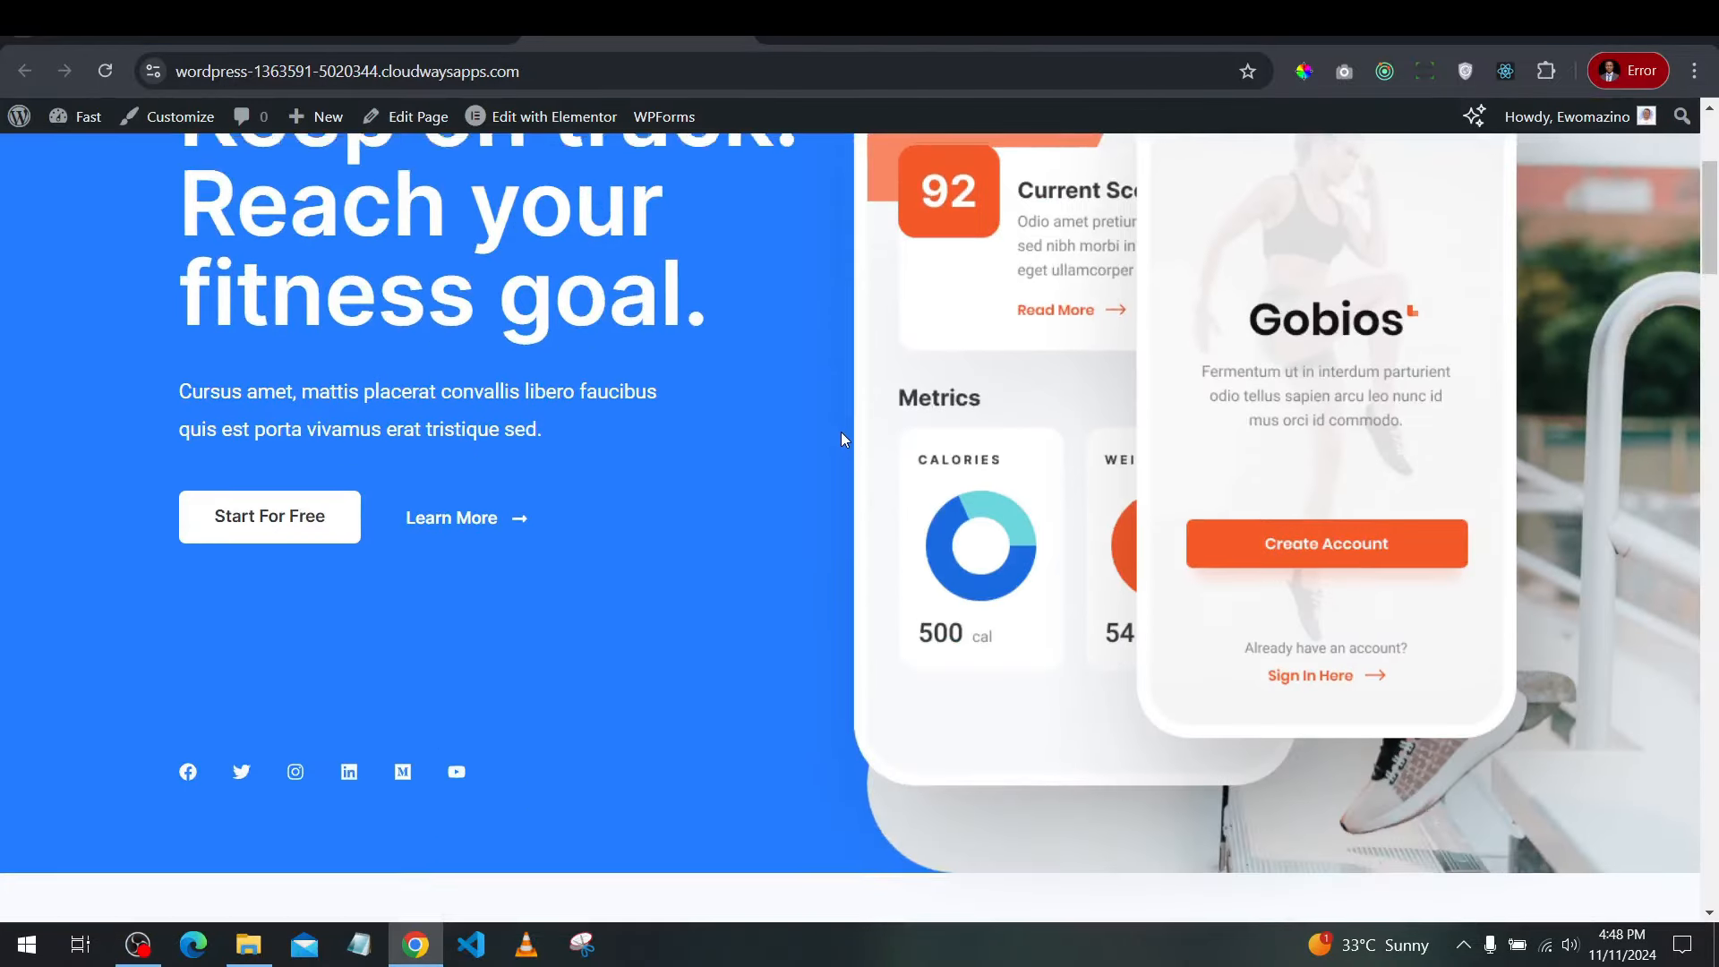
scroll(838, 439, "down", 15)
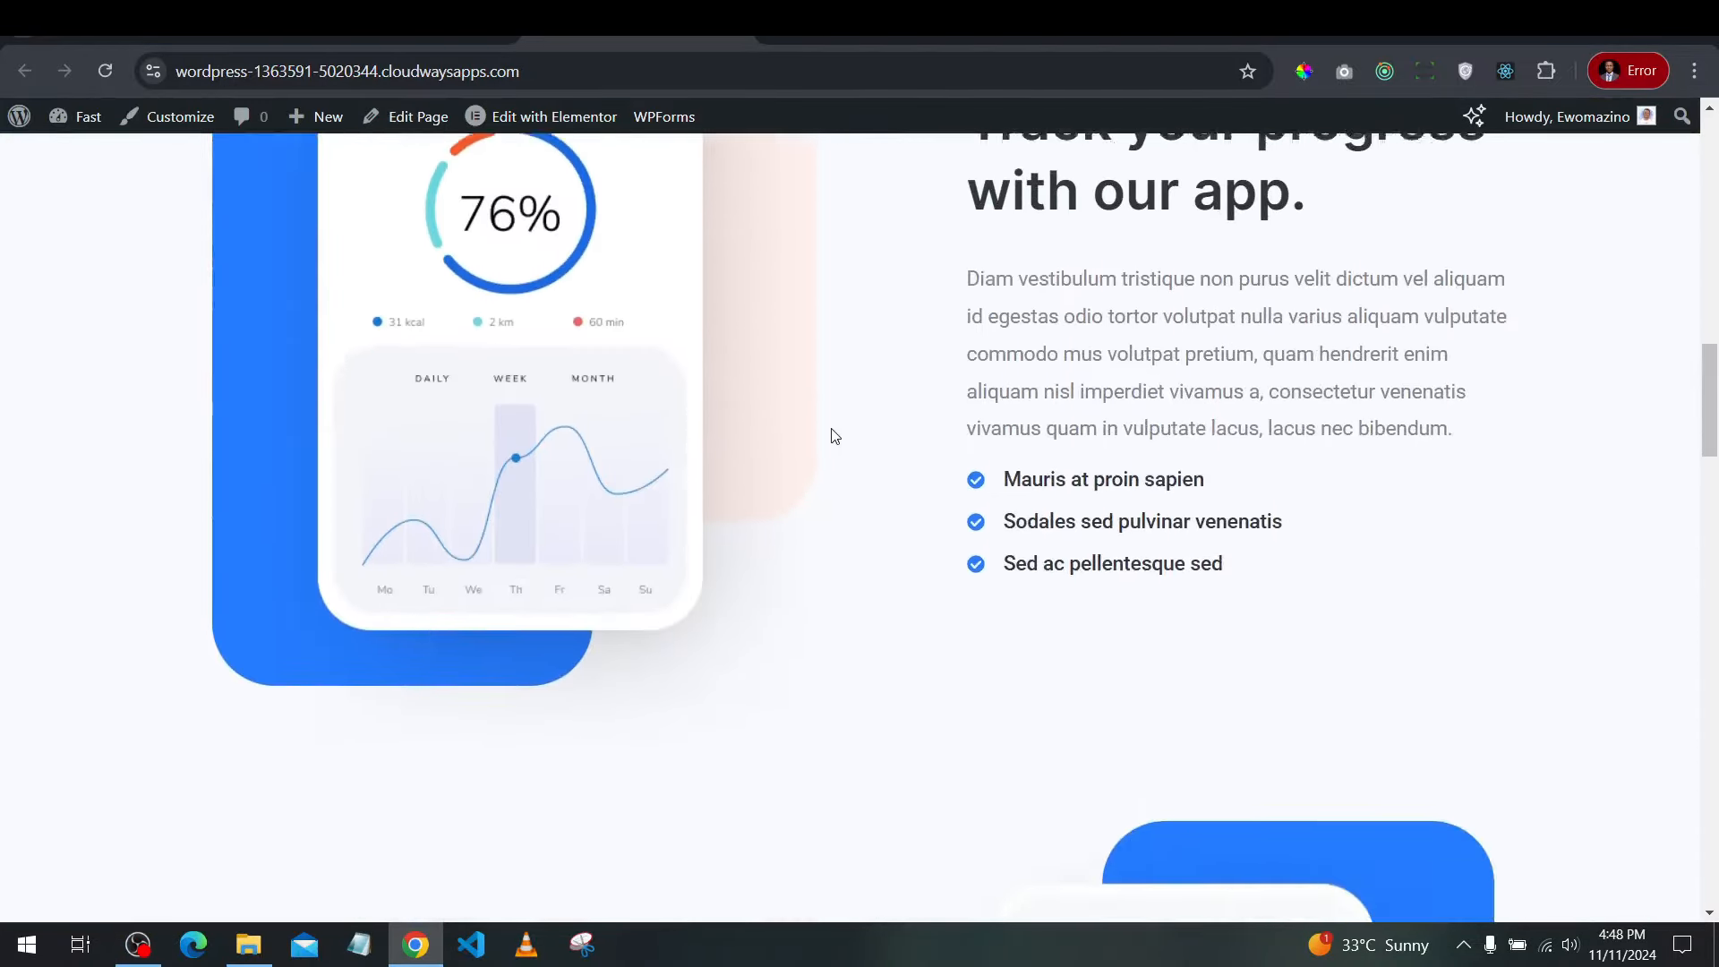
scroll(838, 435, "down", 15)
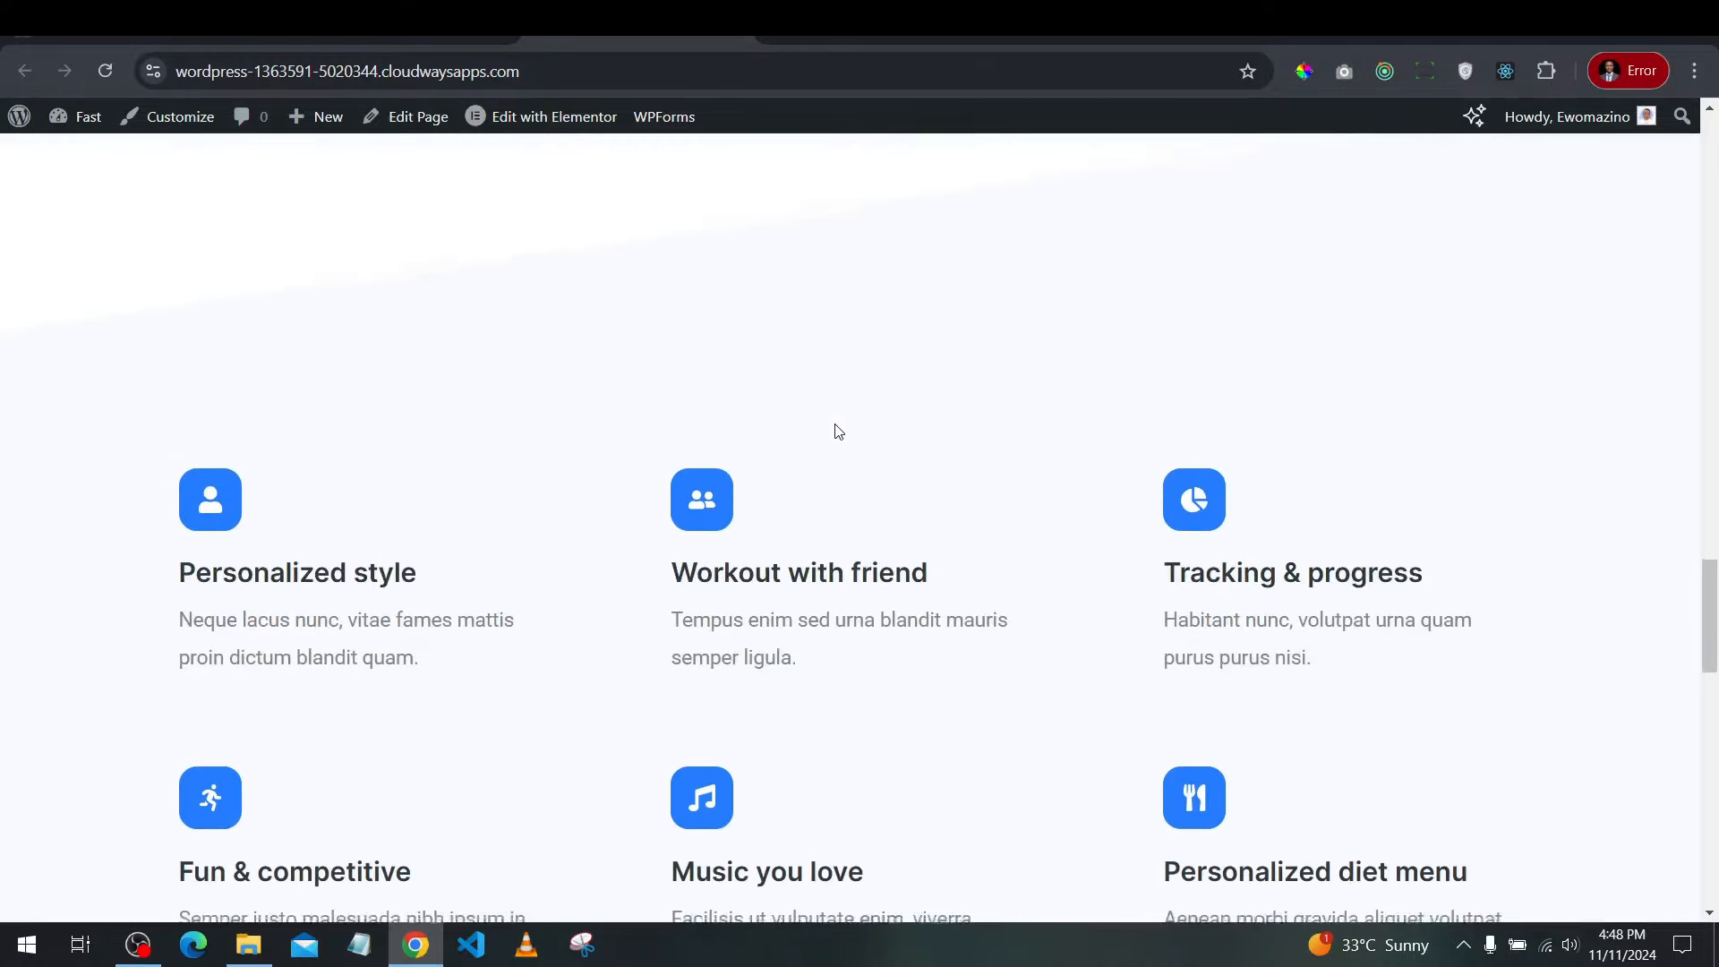
scroll(835, 430, "down", 3)
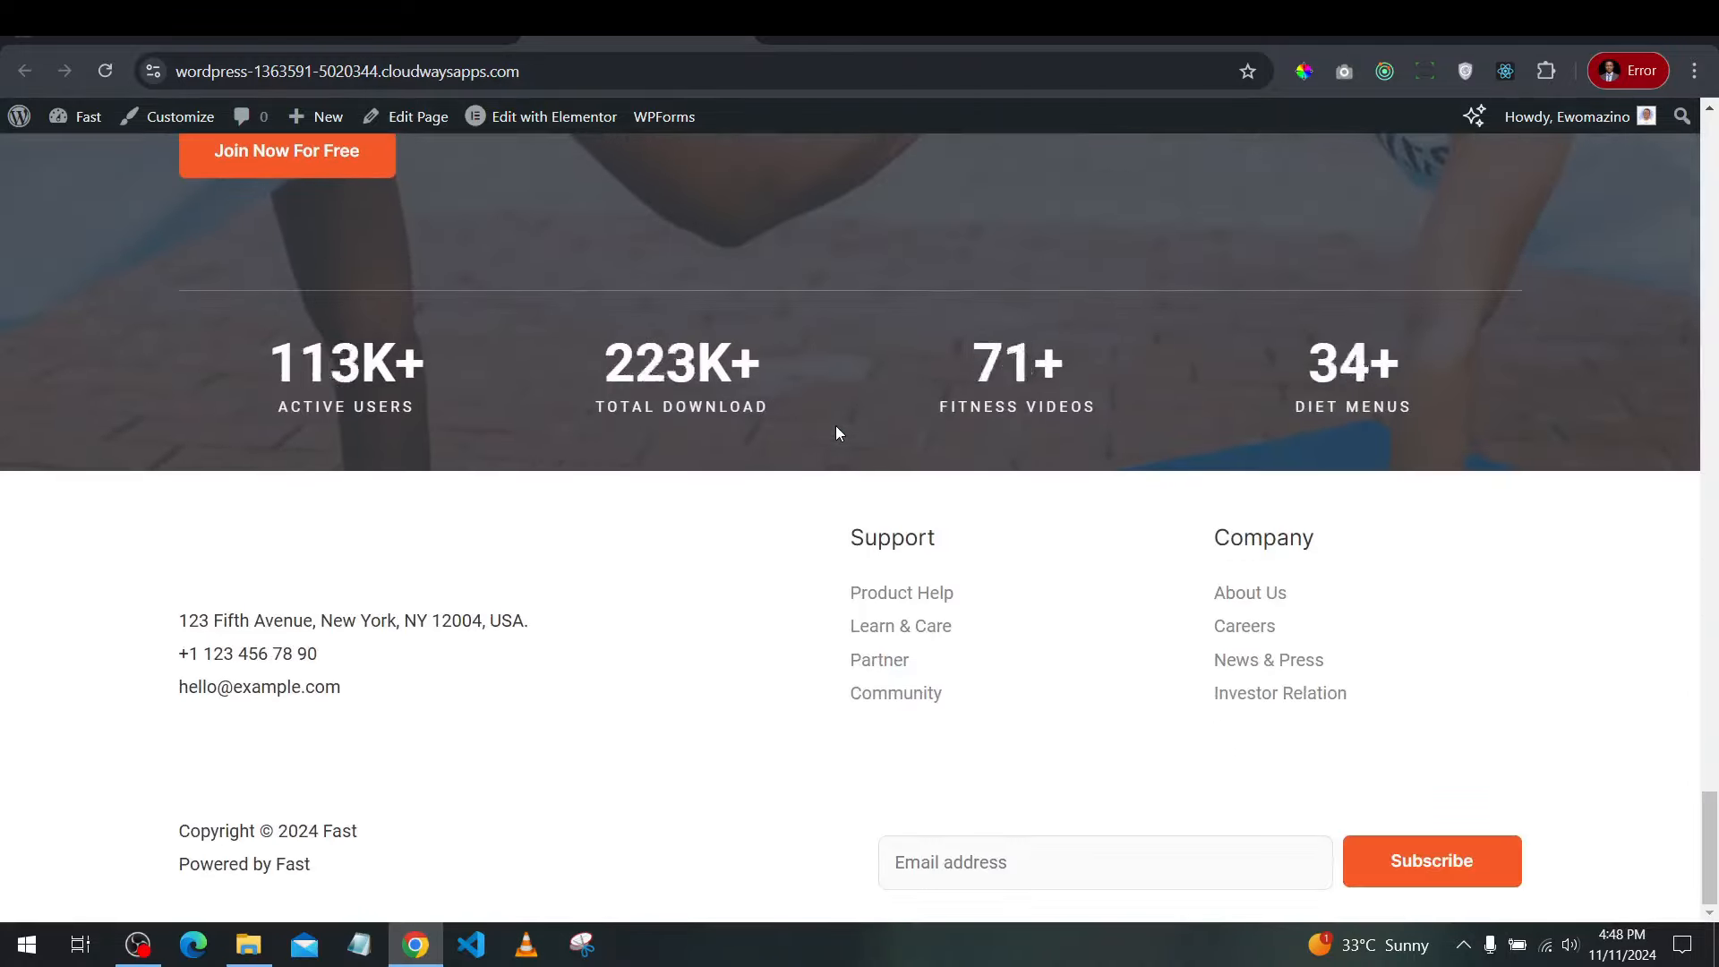
scroll(832, 426, "up", 20)
scroll(836, 430, "up", 20)
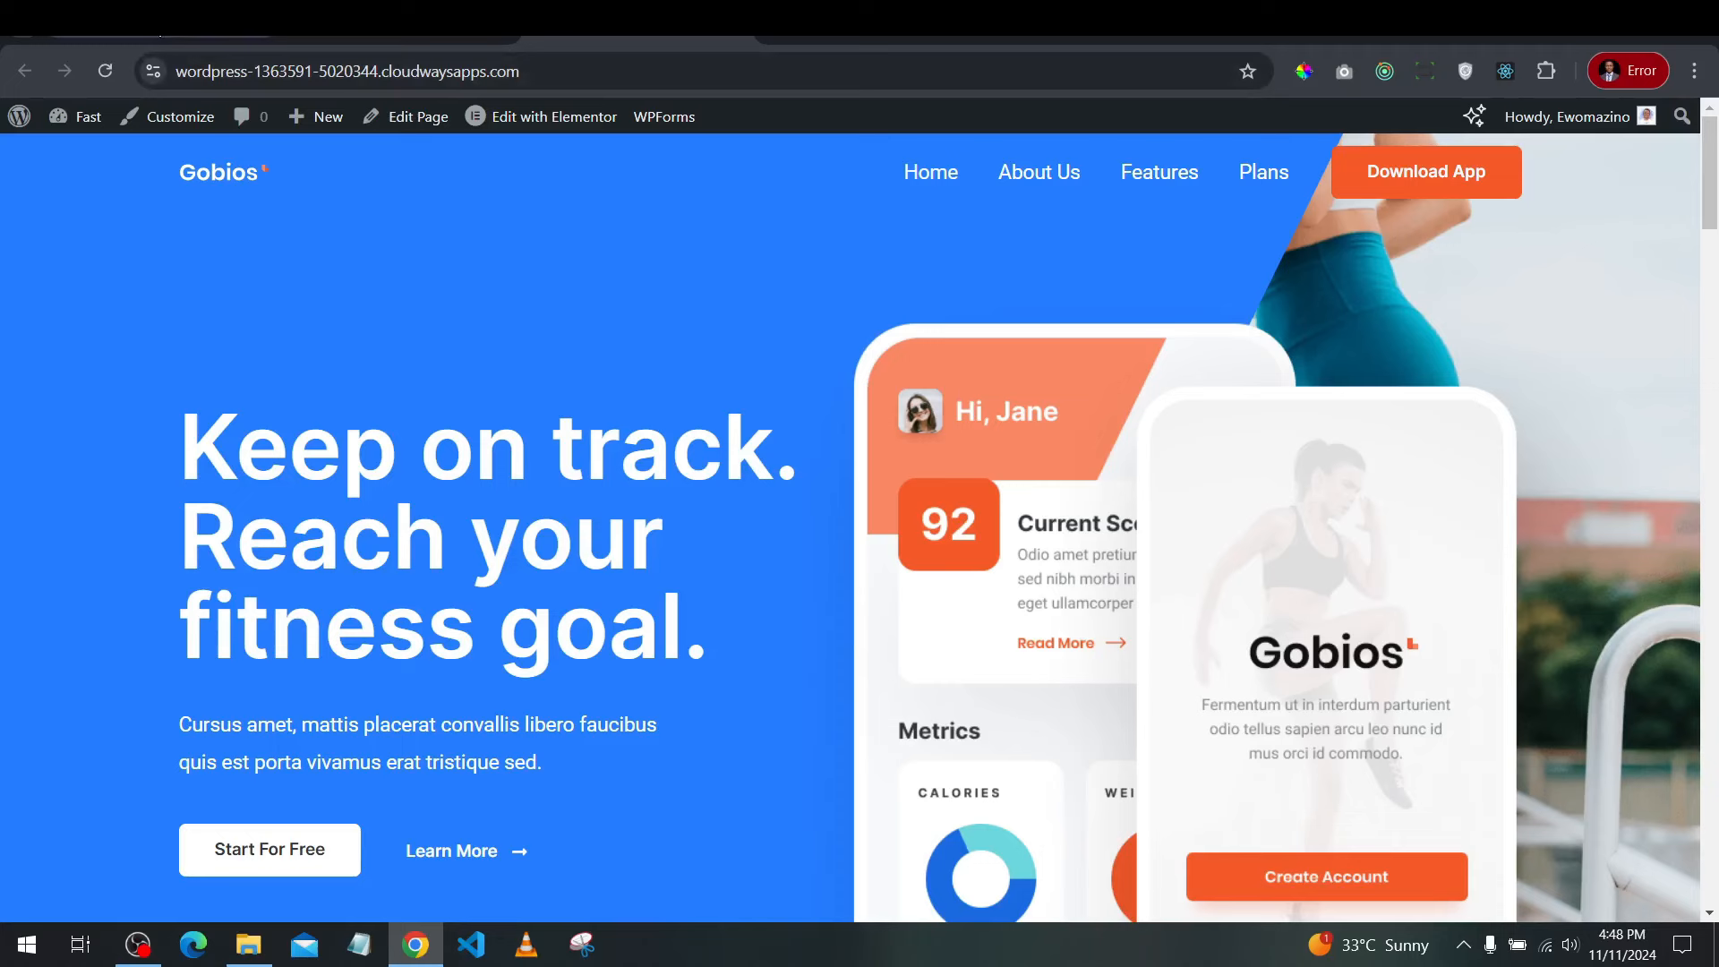
left_click(160, 34)
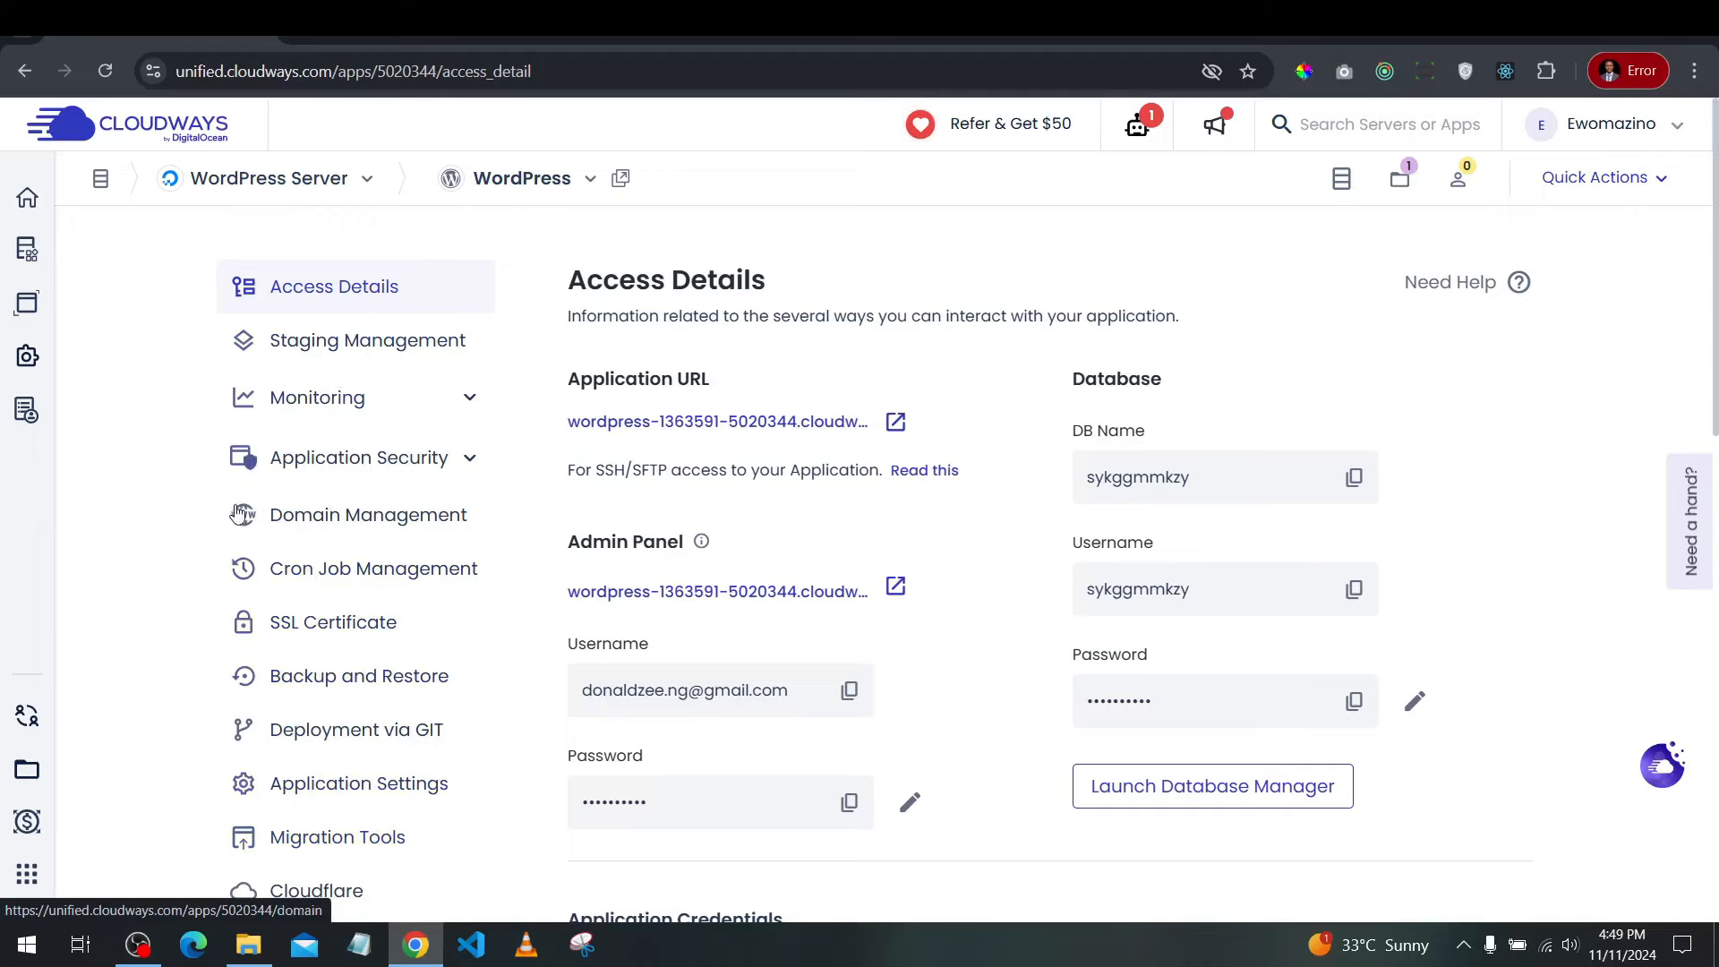
Step: Check Domain Management and its Add Domain form, where only the cloudwaysapps.com domain is listed, then return to the Gobios site
scroll(189, 533, "down", 2)
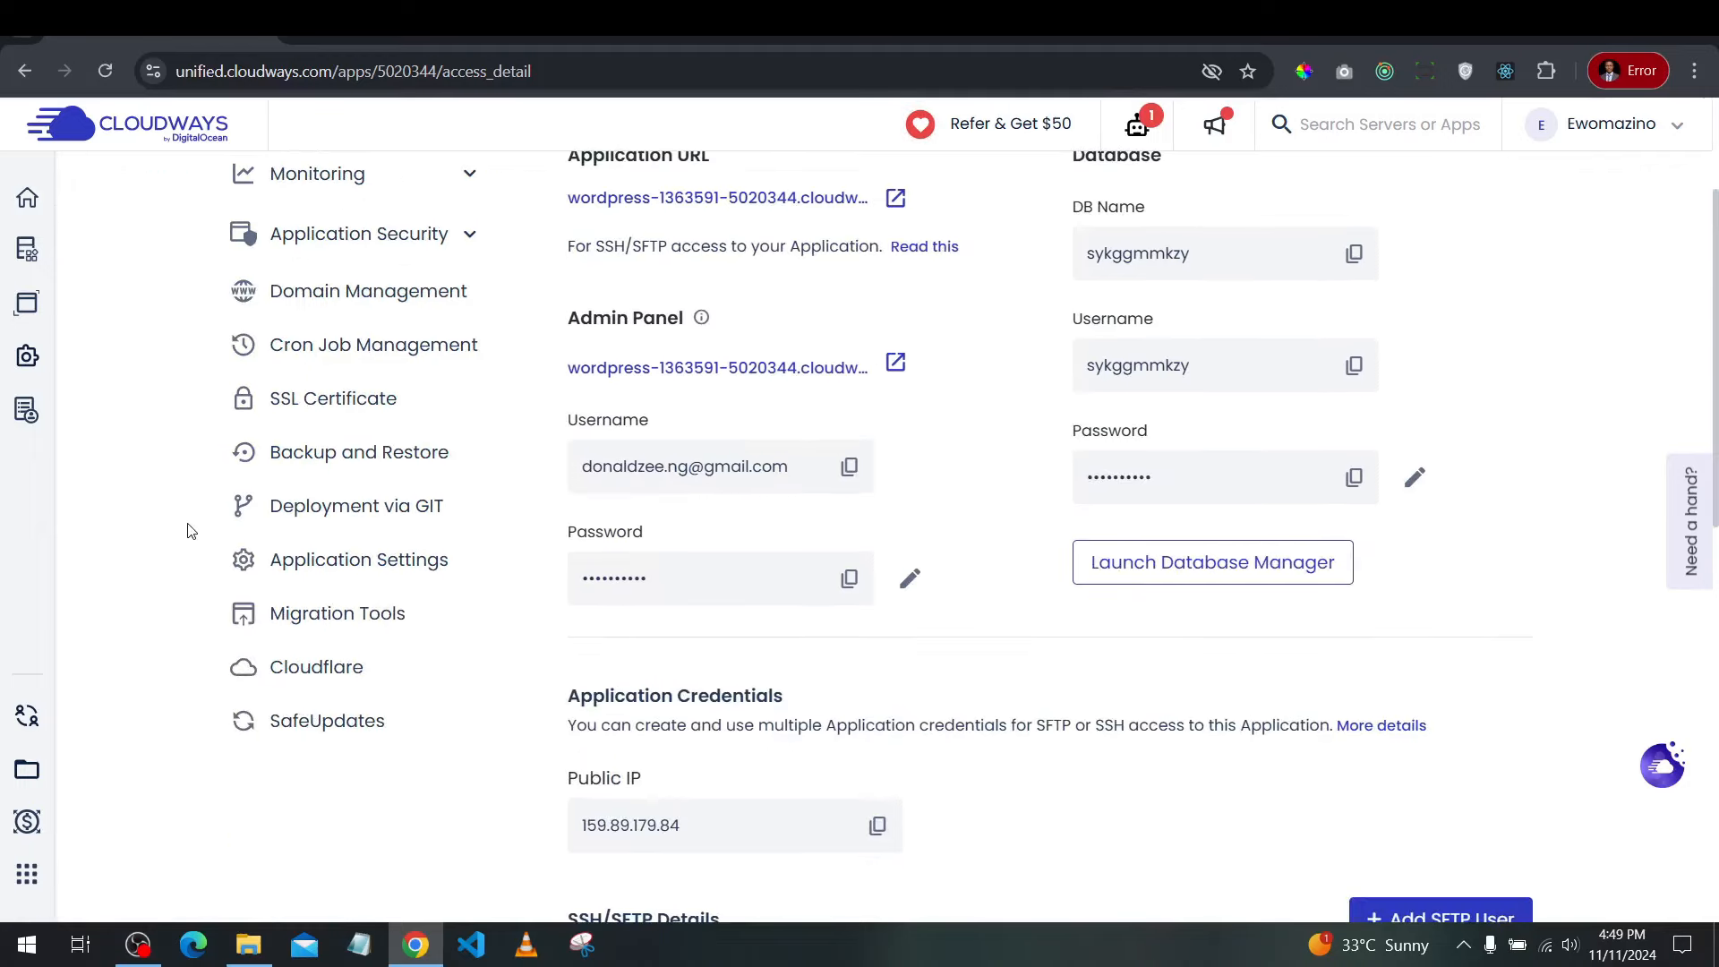
left_click(383, 291)
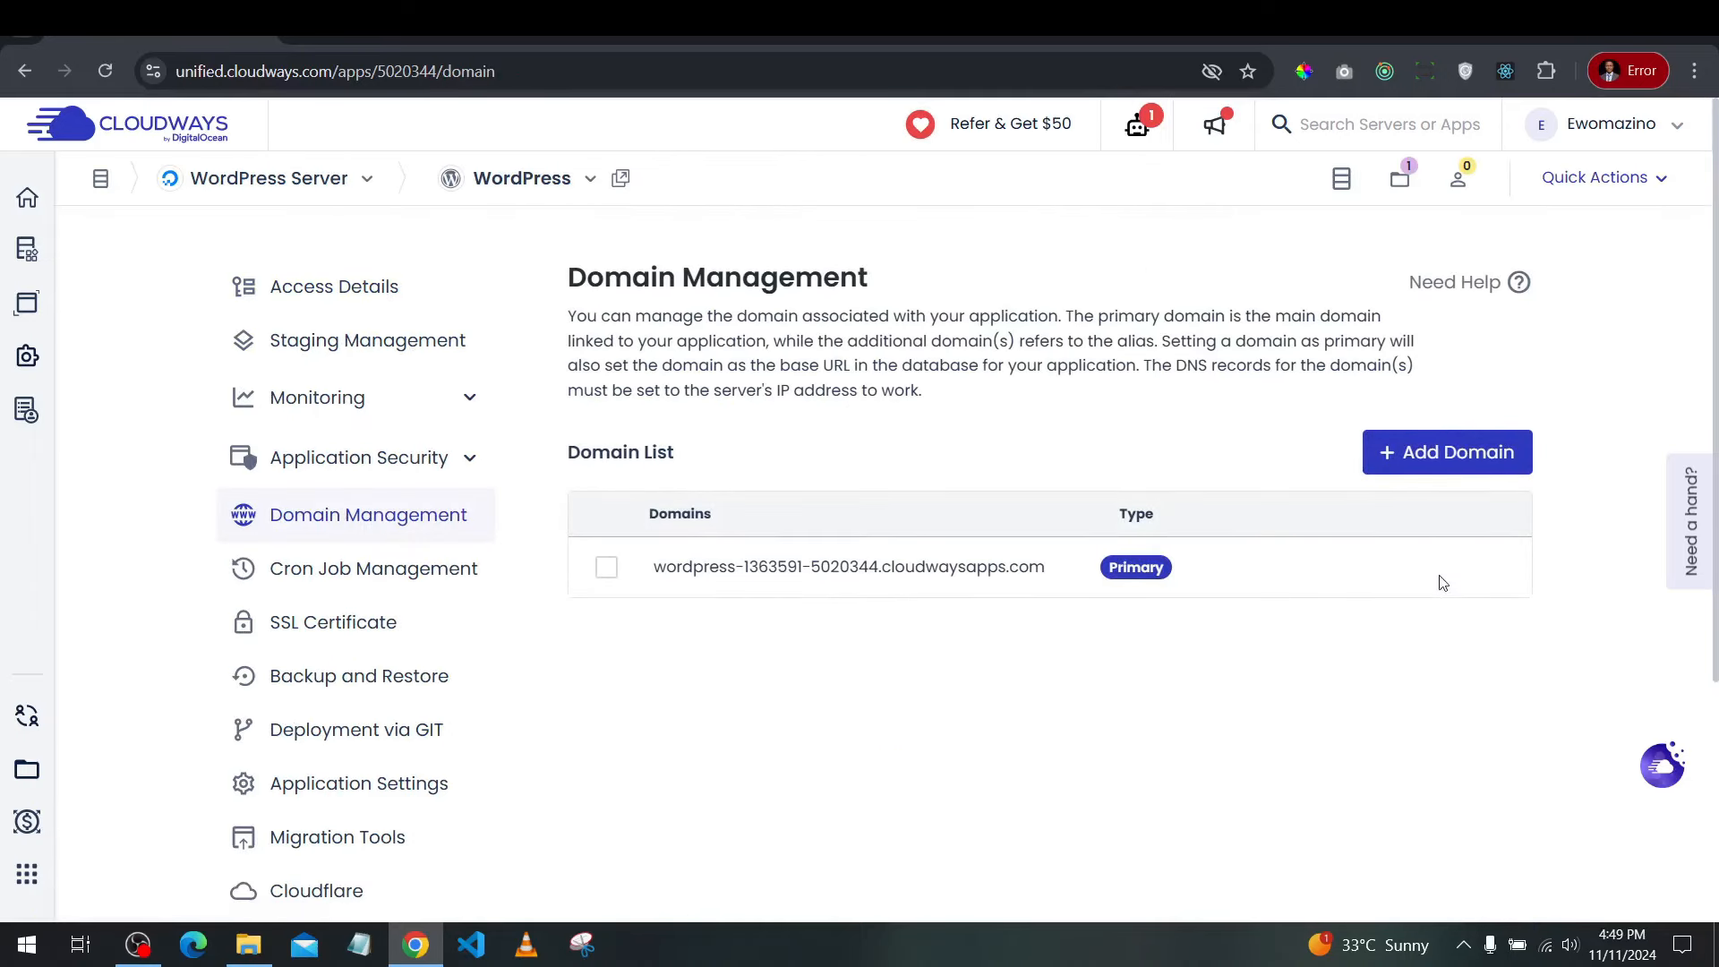
left_click(1447, 454)
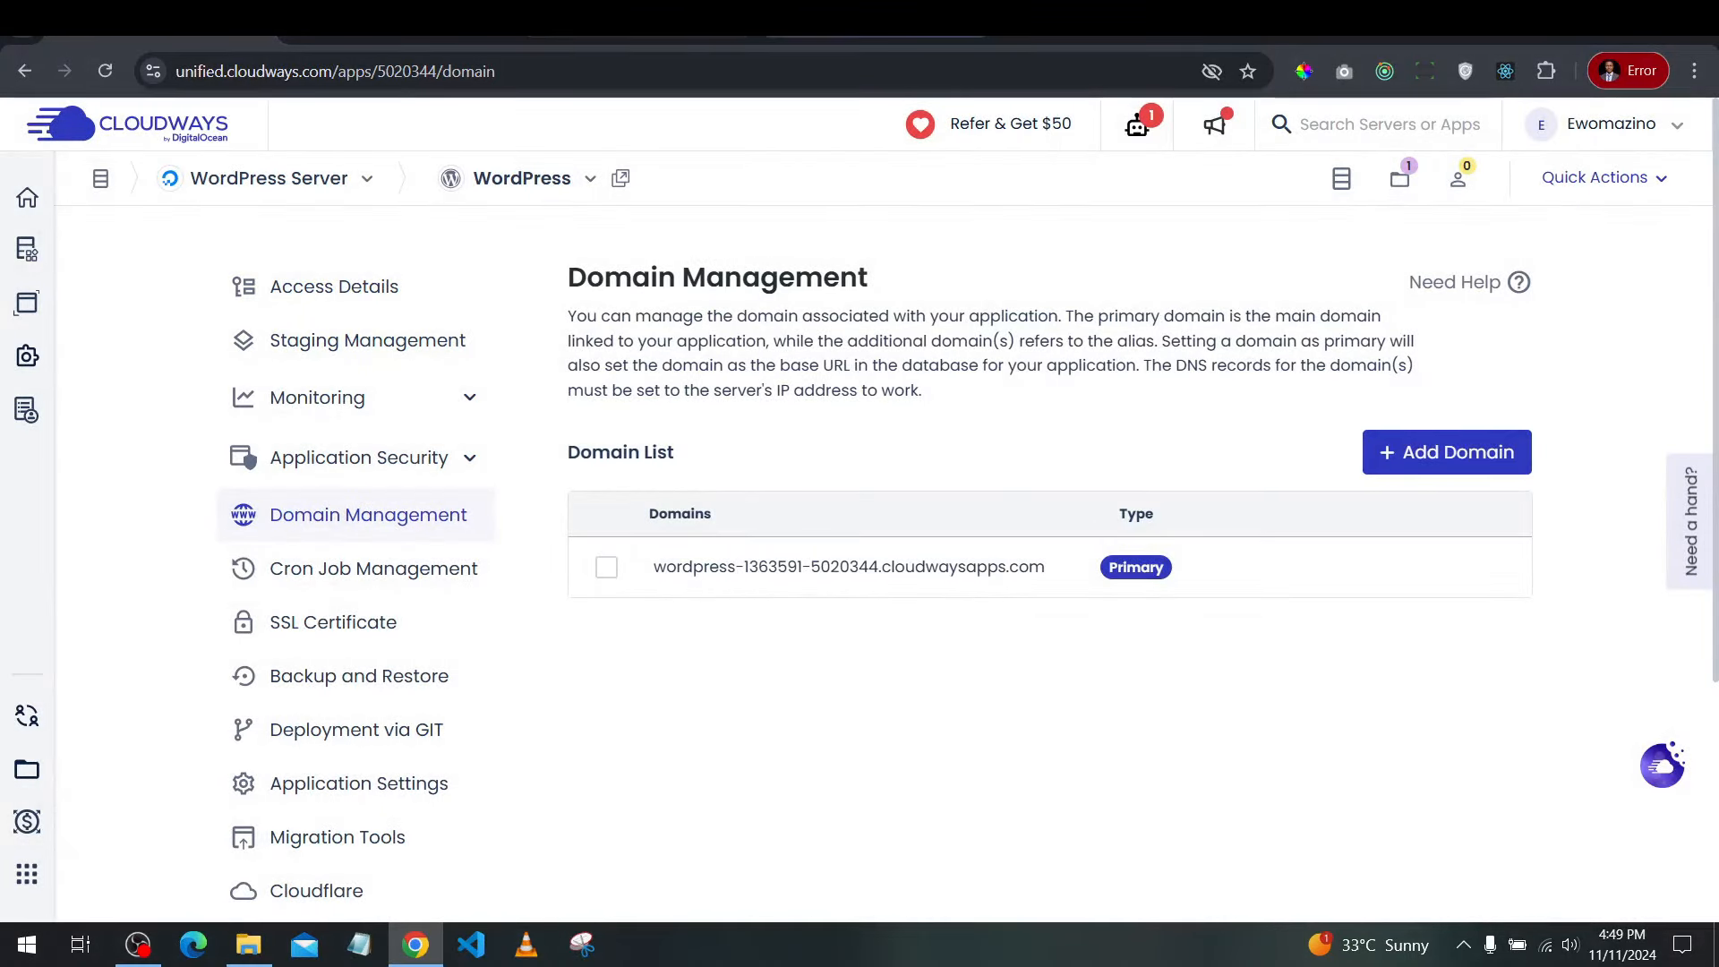
left_click(789, 36)
left_click(634, 36)
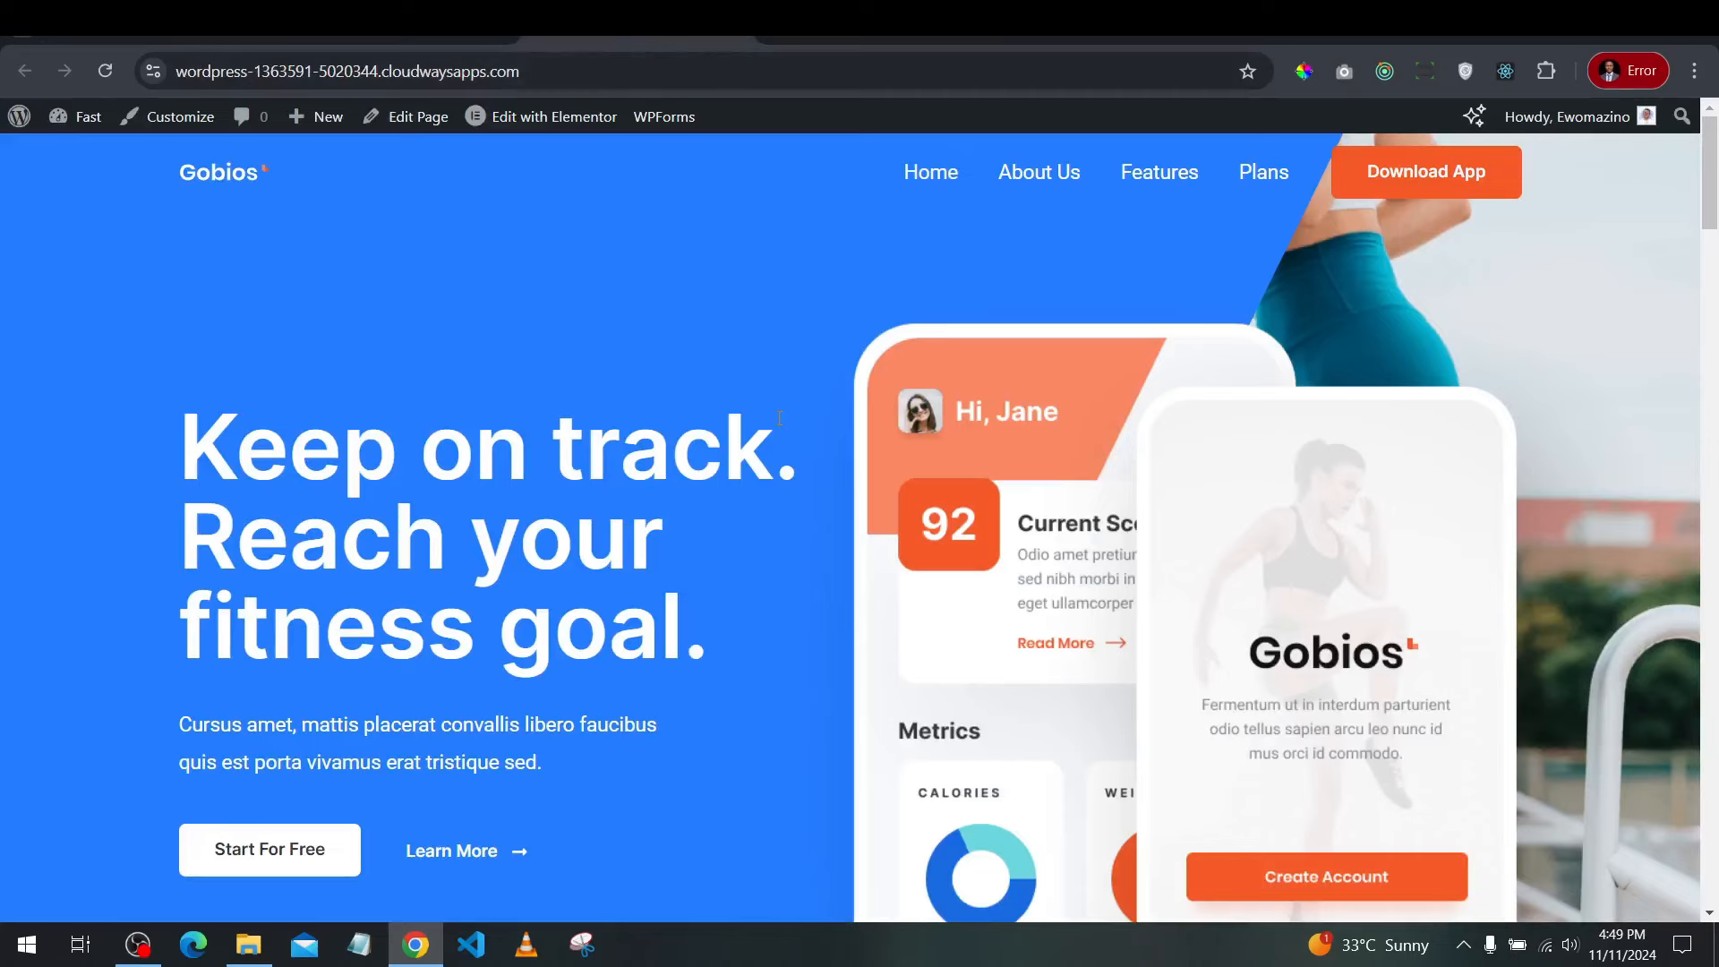